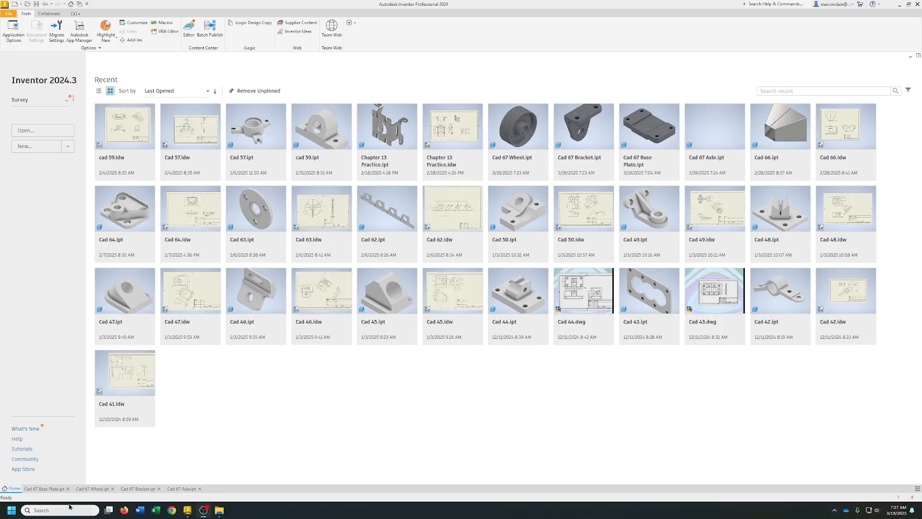
Review the open Cad 67 base plate, wheel, bracket and axle parts, and return to the home screen.
{"action": "left_click", "coordinate": [46, 488]}
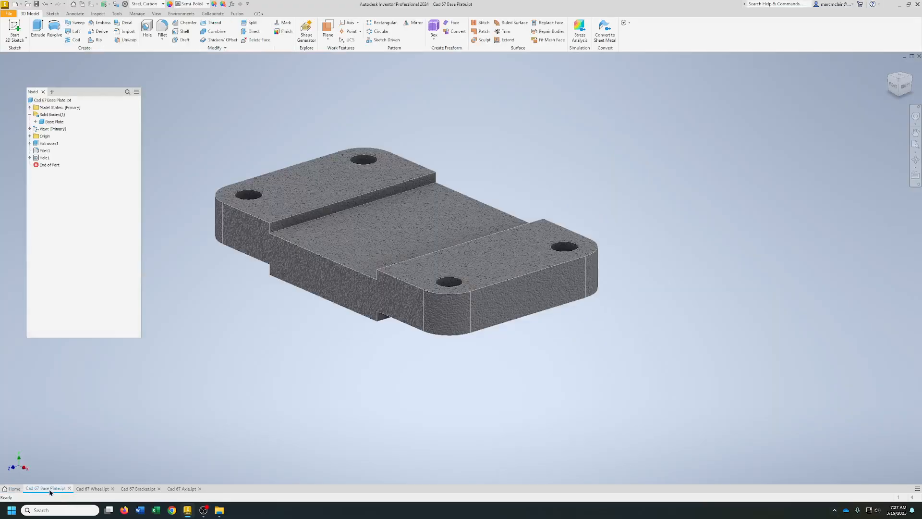
{"action": "left_click", "coordinate": [93, 488]}
{"action": "left_click", "coordinate": [139, 488]}
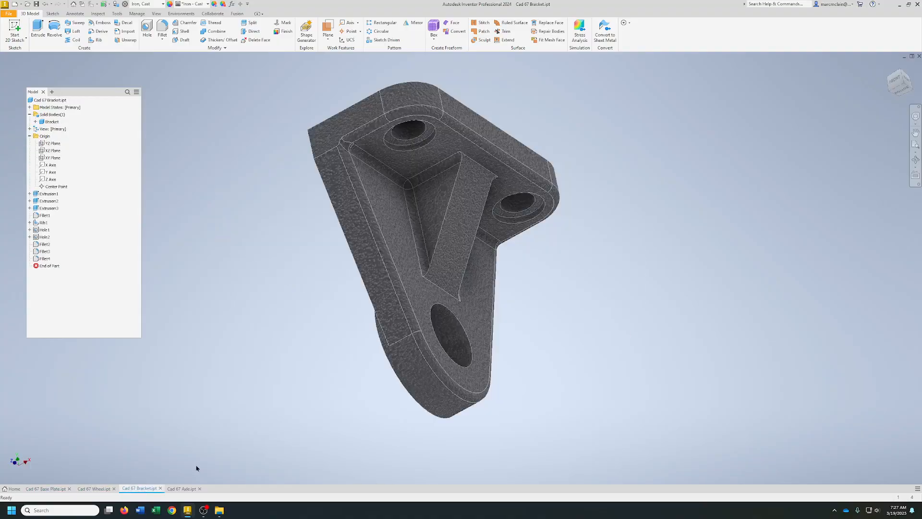
{"action": "left_click", "coordinate": [190, 488]}
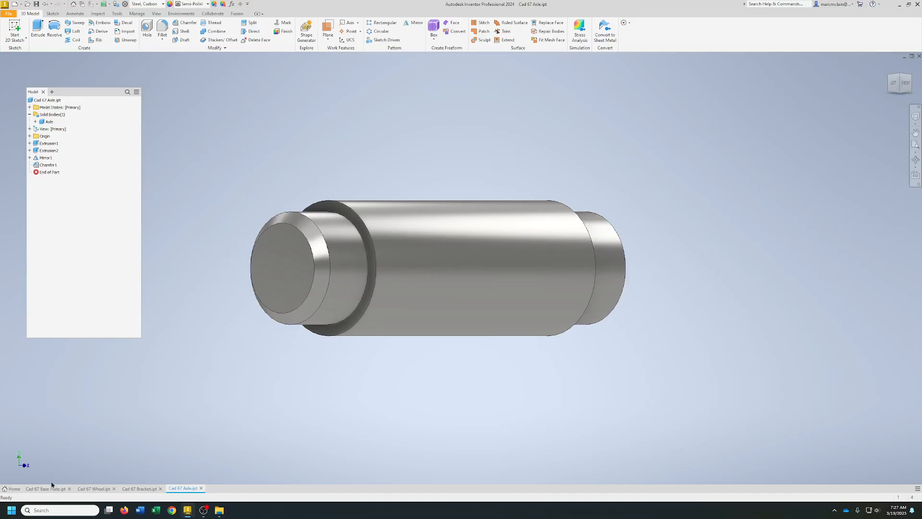
{"action": "left_click", "coordinate": [12, 488]}
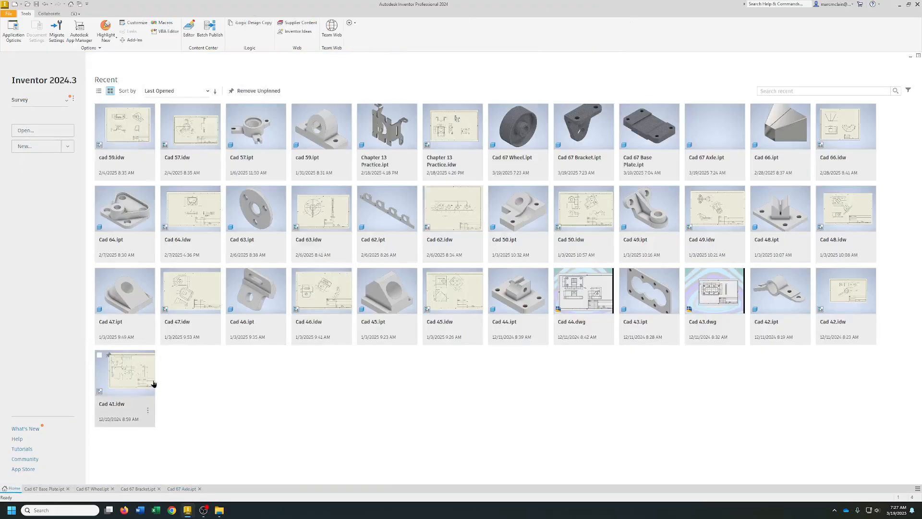
Create a new assembly from the metric Standard (mm).iam template.
{"action": "left_click", "coordinate": [13, 5]}
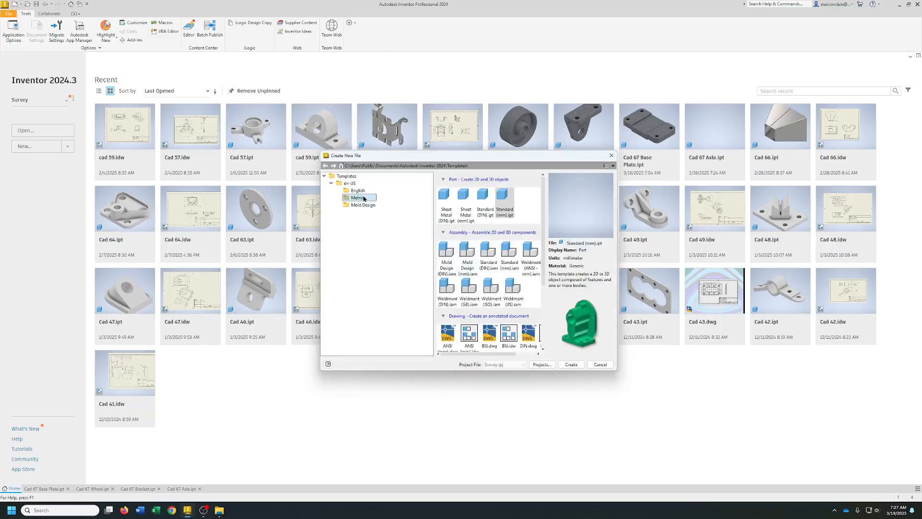
{"action": "left_click", "coordinate": [509, 256]}
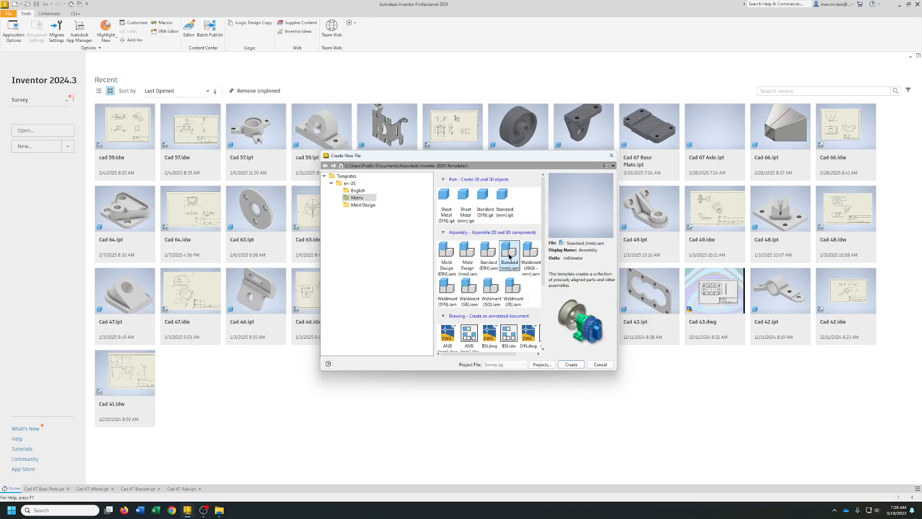
{"action": "left_click", "coordinate": [570, 365]}
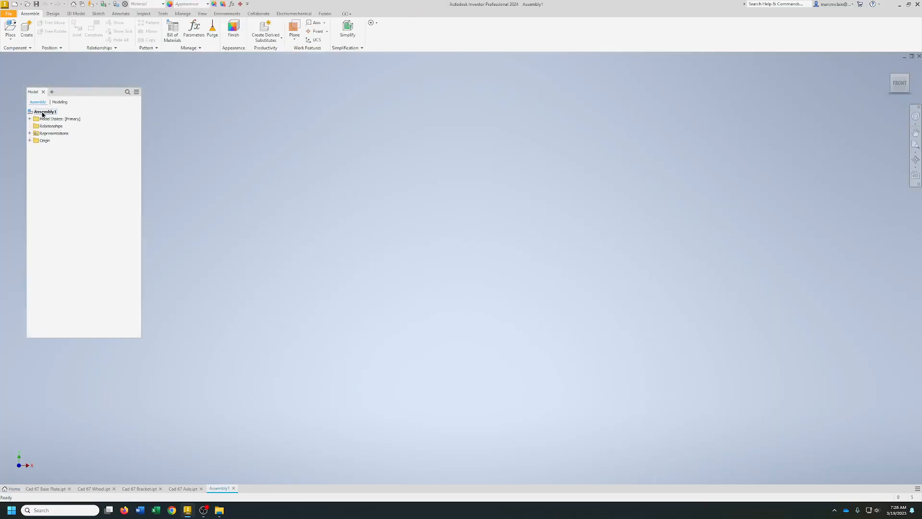
Save the new assembly as "Cad 67" in the Survey Files folder.
{"action": "left_click", "coordinate": [37, 5]}
{"action": "type", "text": "C"}
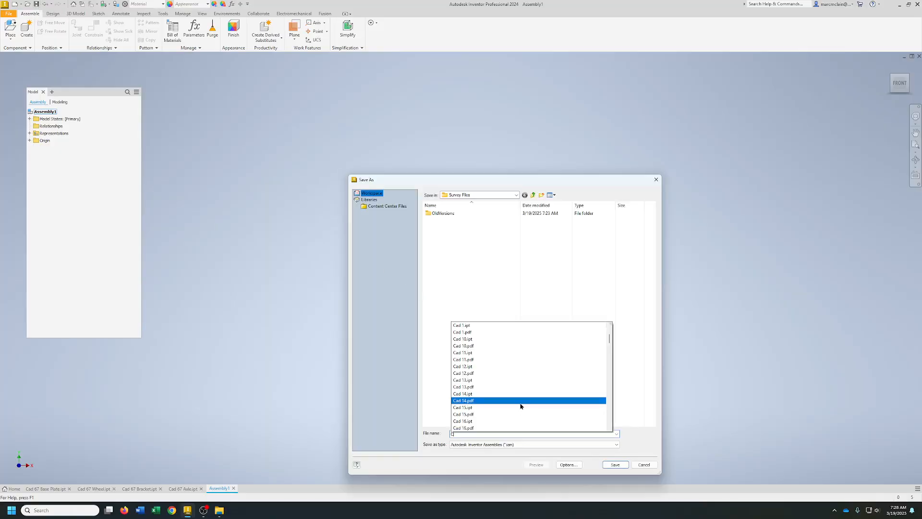
{"action": "type", "text": "ad 67"}
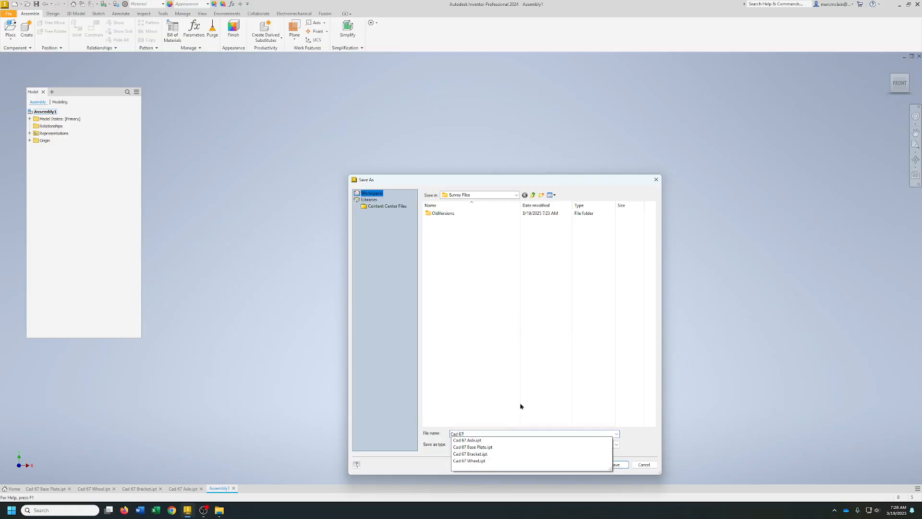
{"action": "key", "text": "Return"}
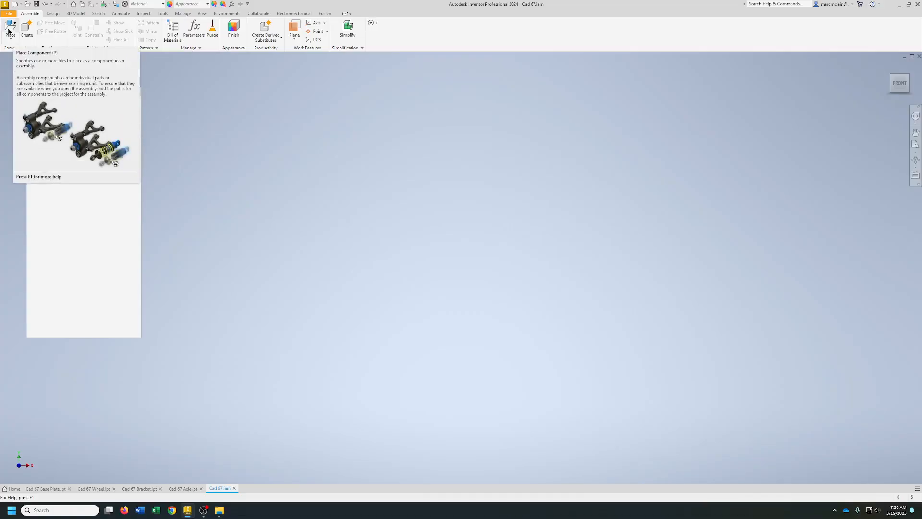
Place one instance of Cad 67 Base Plate.ipt in the empty assembly.
{"action": "key", "text": "p"}
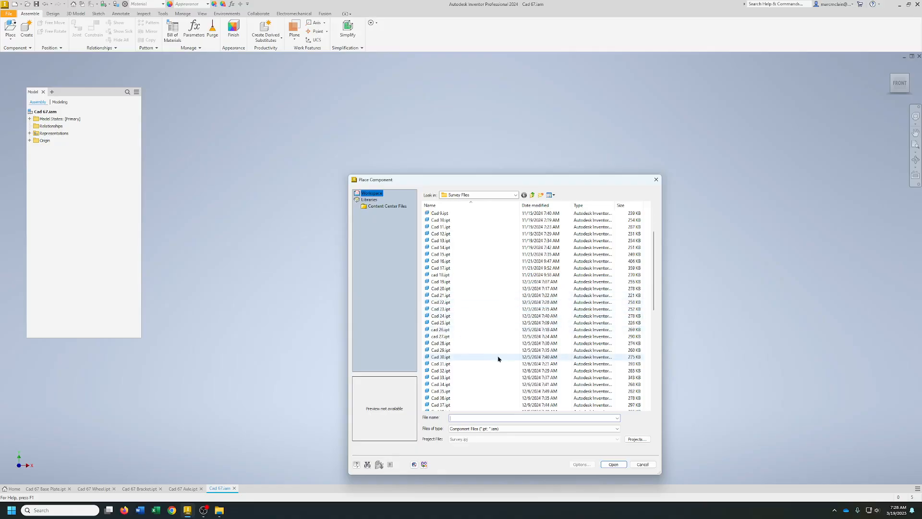
{"action": "scroll", "coordinate": [499, 359], "scroll_direction": "down", "scroll_amount": 4}
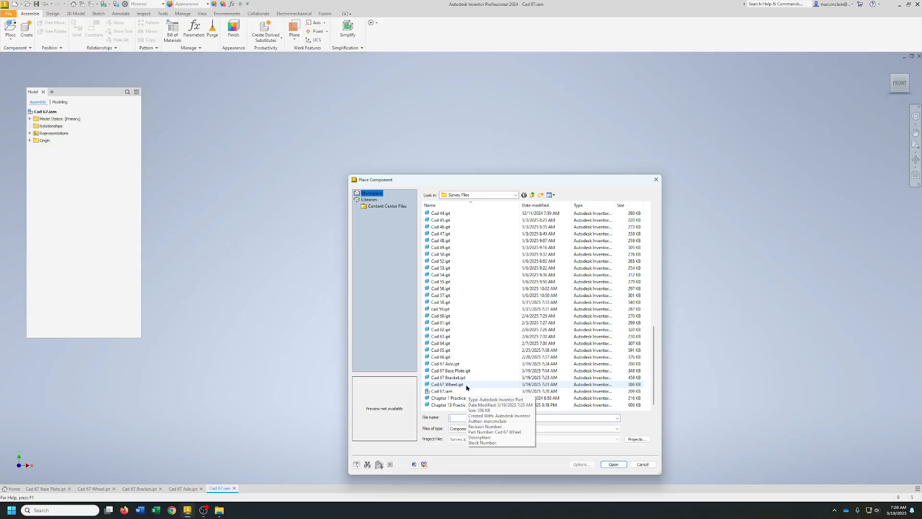
{"action": "left_click", "coordinate": [438, 374]}
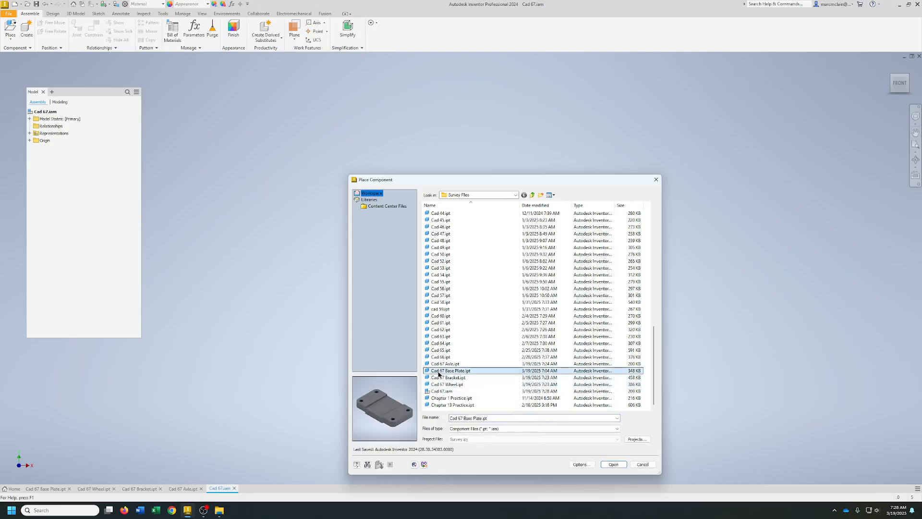
{"action": "left_click", "coordinate": [614, 464]}
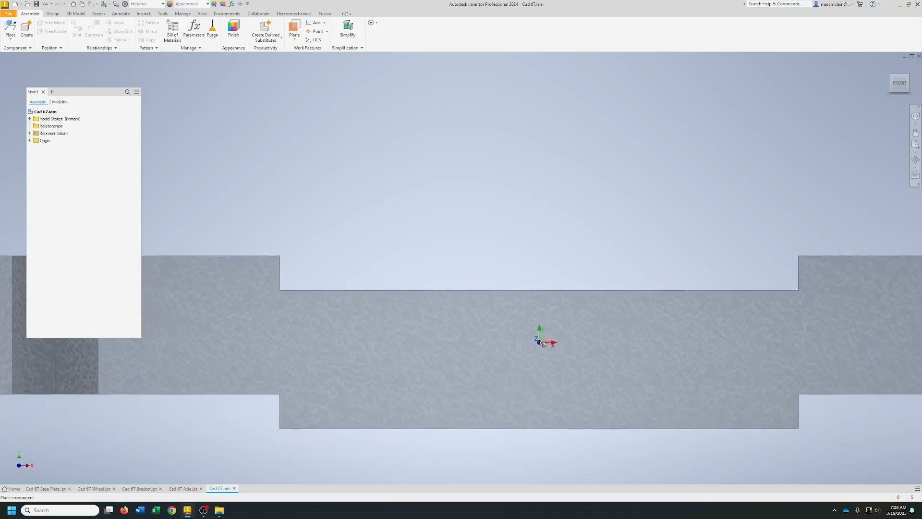
{"action": "left_click", "coordinate": [552, 308]}
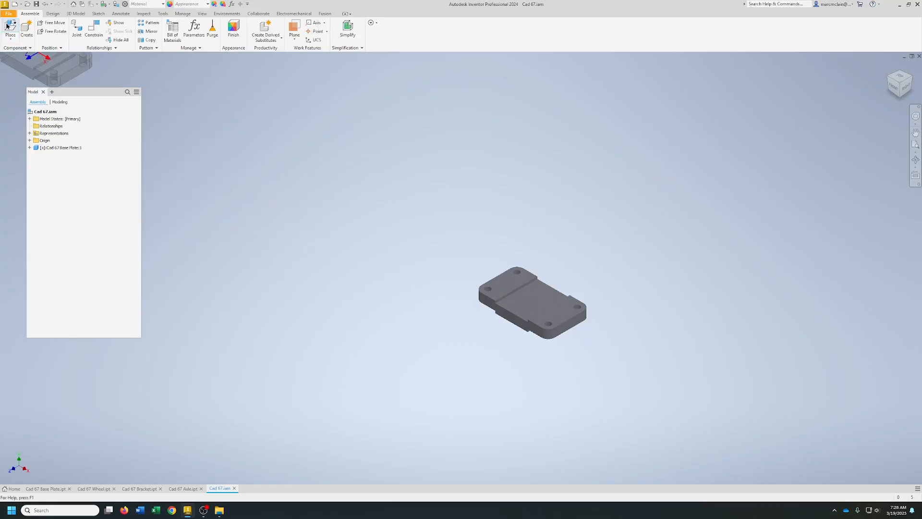
Place one instance of Cad 67 Wheel.ipt in open space in front of the base plate.
{"action": "left_click", "coordinate": [9, 26]}
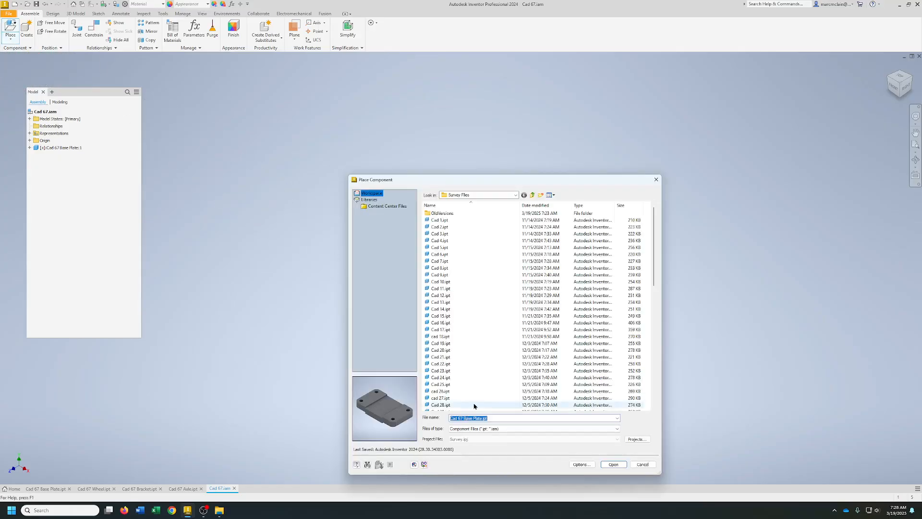
{"action": "scroll", "coordinate": [473, 406], "scroll_direction": "down", "scroll_amount": 9}
{"action": "scroll", "coordinate": [473, 406], "scroll_direction": "down", "scroll_amount": 6}
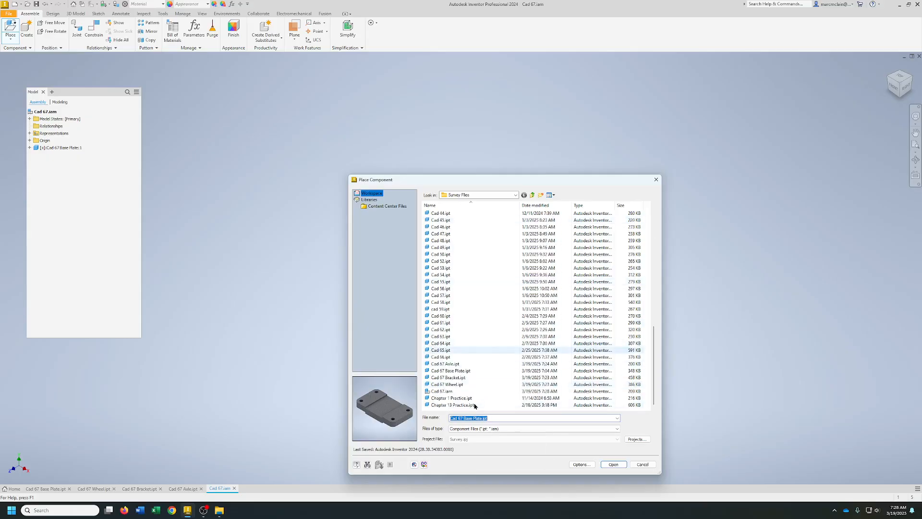
{"action": "left_click", "coordinate": [449, 385]}
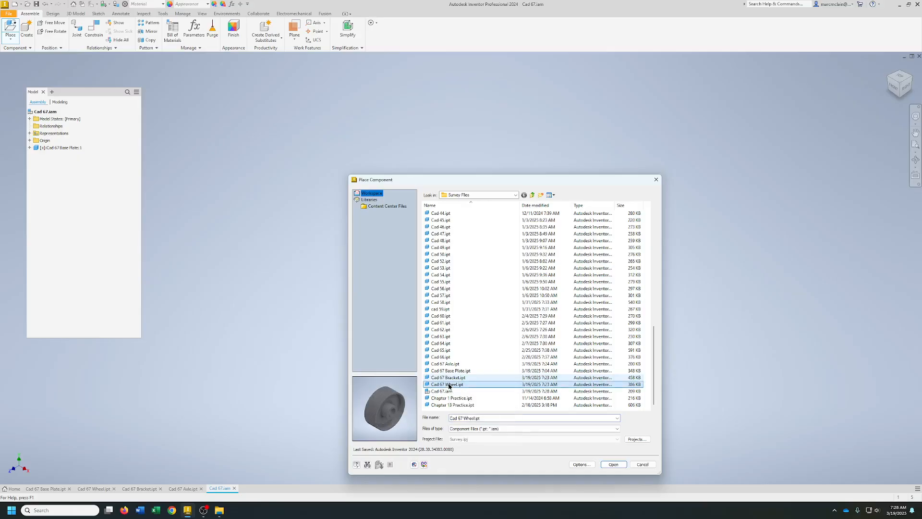
{"action": "left_click", "coordinate": [614, 464]}
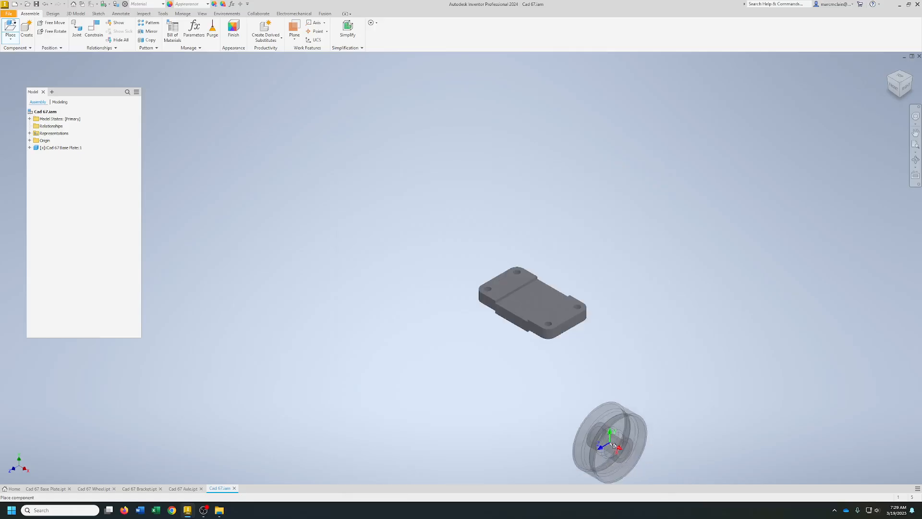
{"action": "left_click", "coordinate": [596, 397]}
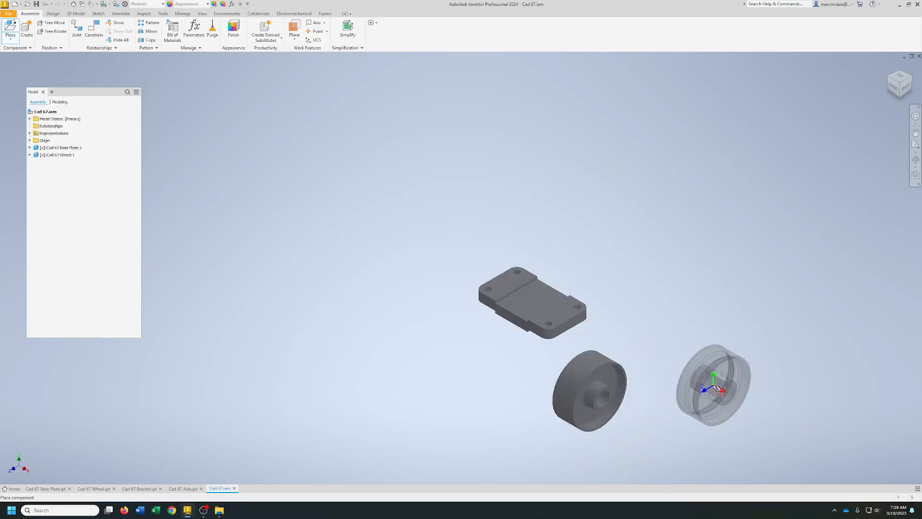
Place two instances of Cad 67 Bracket.ipt, one on either side of the base plate.
{"action": "key", "text": "p"}
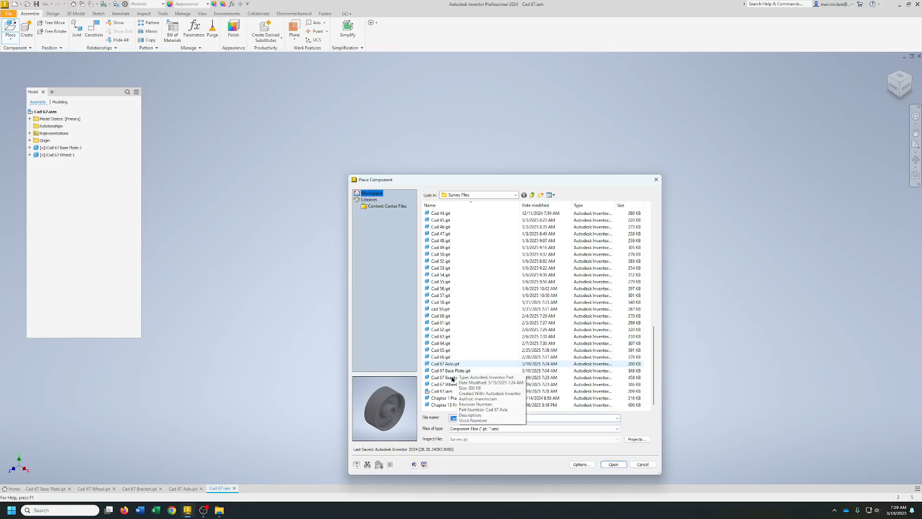
{"action": "left_click", "coordinate": [452, 377]}
{"action": "left_click", "coordinate": [612, 464]}
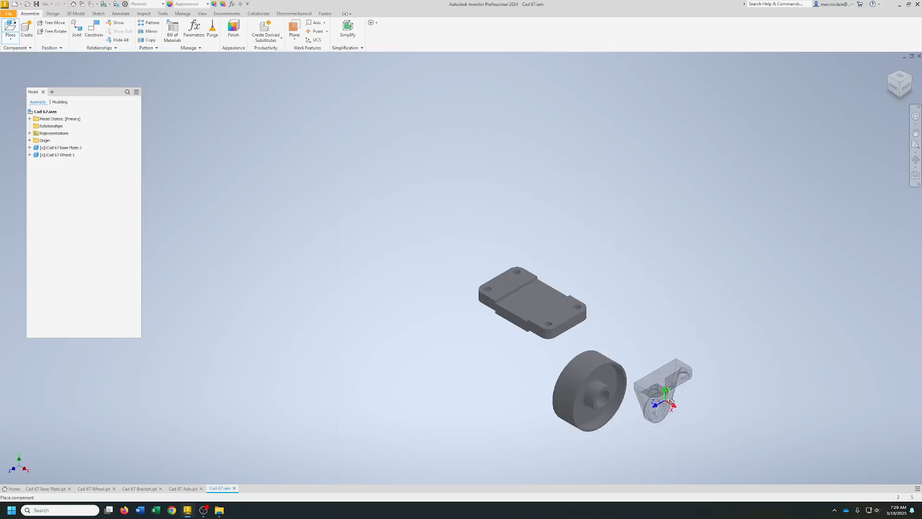
{"action": "left_click", "coordinate": [697, 352]}
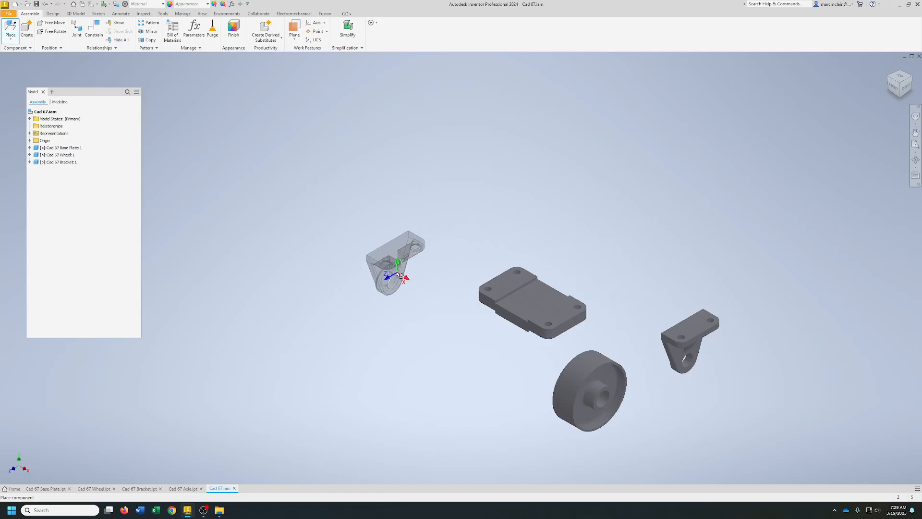
{"action": "left_click", "coordinate": [400, 275]}
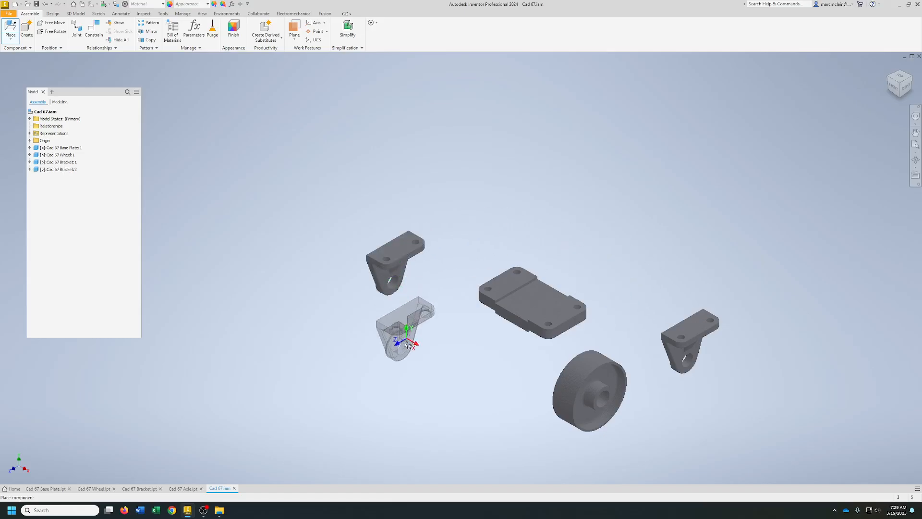
Place one instance of Cad 67 Axle.ipt beside the wheel and finish placing components.
{"action": "left_click", "coordinate": [10, 29]}
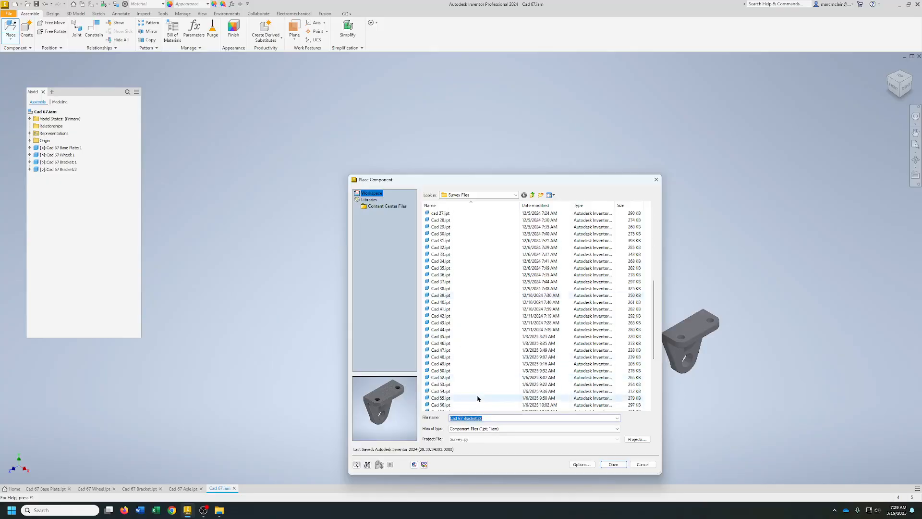
{"action": "scroll", "coordinate": [477, 398], "scroll_direction": "down", "scroll_amount": 6}
{"action": "left_click", "coordinate": [459, 364]}
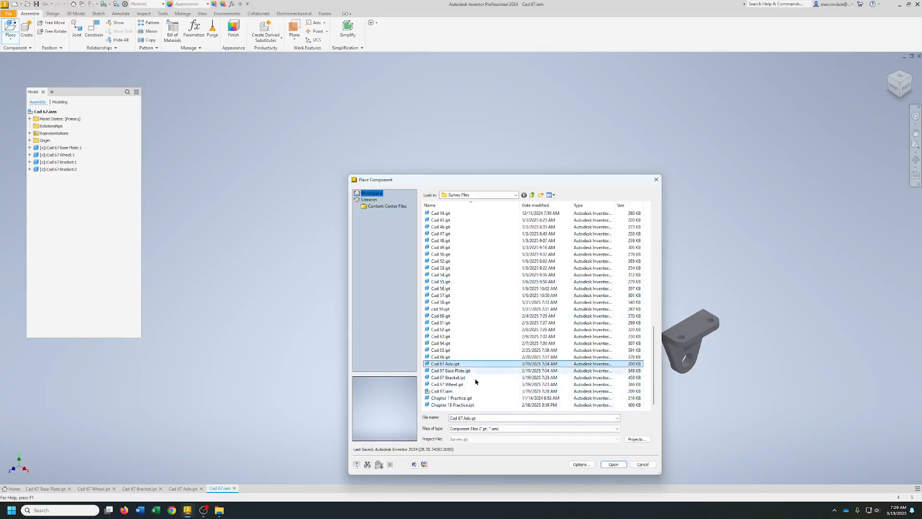
{"action": "left_click", "coordinate": [613, 465]}
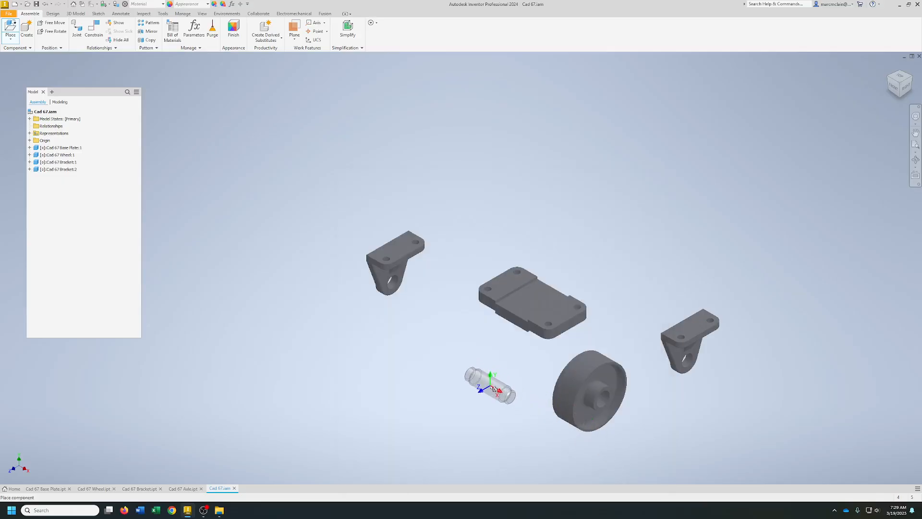
{"action": "left_click", "coordinate": [493, 389]}
{"action": "right_click", "coordinate": [430, 346]}
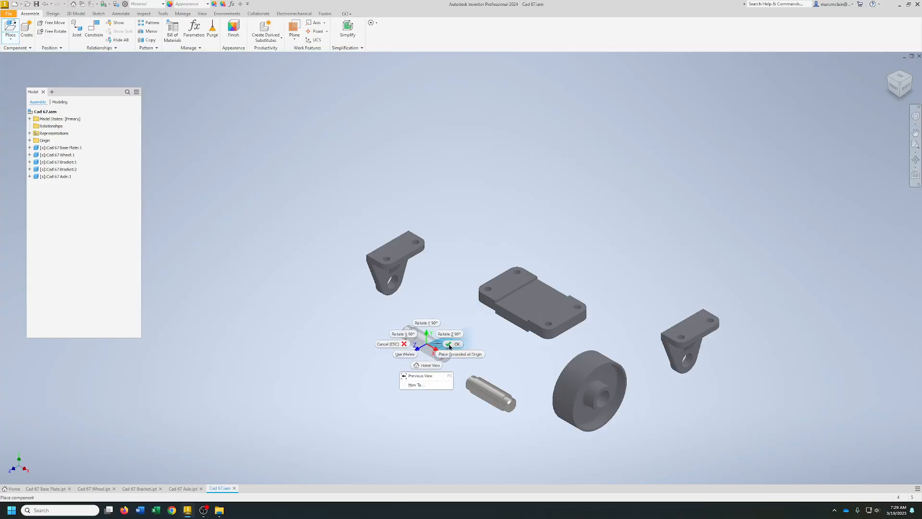
{"action": "left_click", "coordinate": [449, 344]}
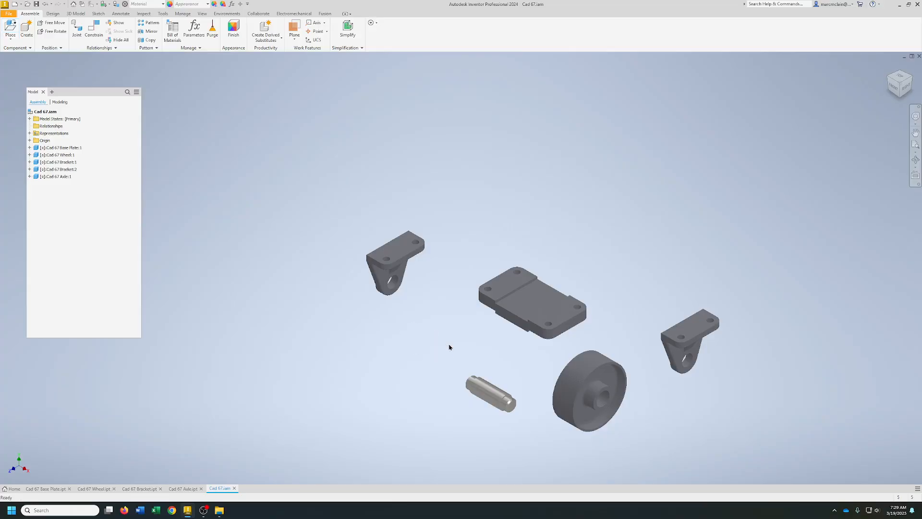
Ground the base plate so that it is fixed in the assembly.
{"action": "left_click", "coordinate": [512, 309]}
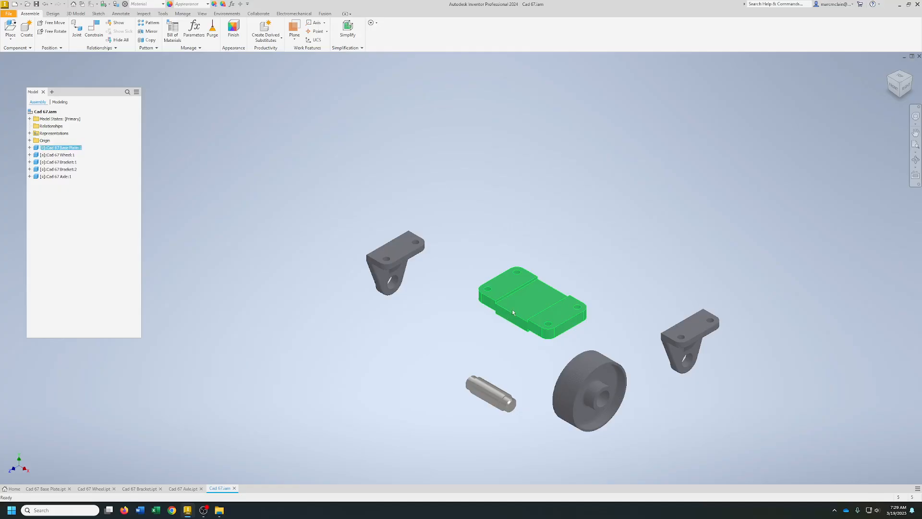
{"action": "right_click", "coordinate": [512, 309]}
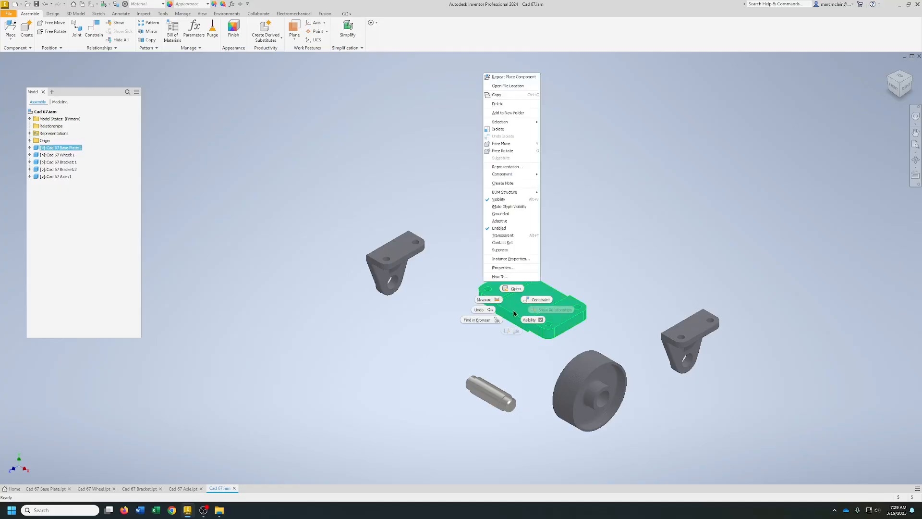
{"action": "left_click", "coordinate": [500, 214]}
{"action": "left_click", "coordinate": [572, 255]}
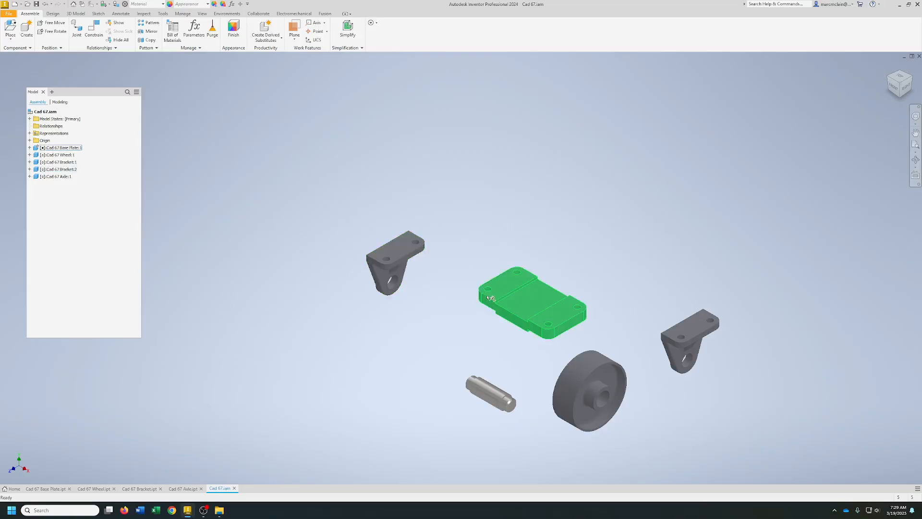
Add an Insert constraint between one mounting hole of Cad 67 Bracket:2 and a corner hole on the underside of the base plate.
{"action": "left_click", "coordinate": [95, 27]}
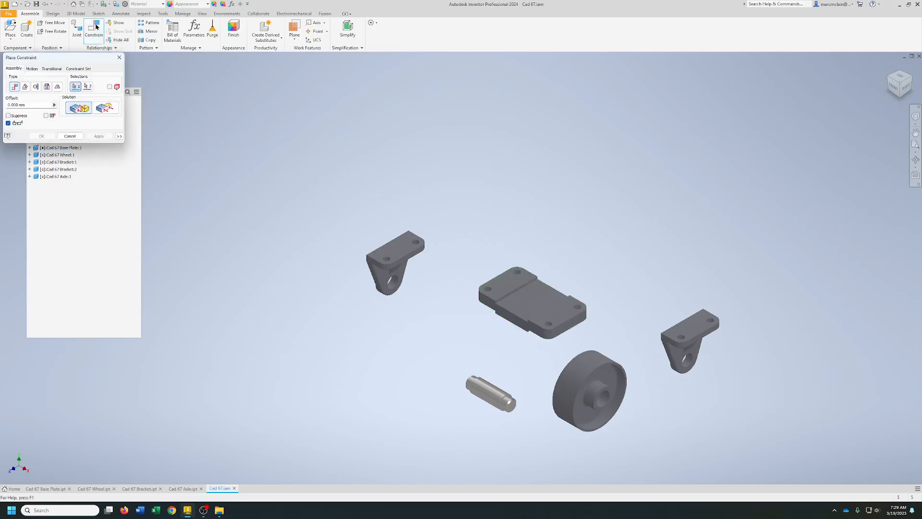
{"action": "left_click", "coordinate": [47, 87]}
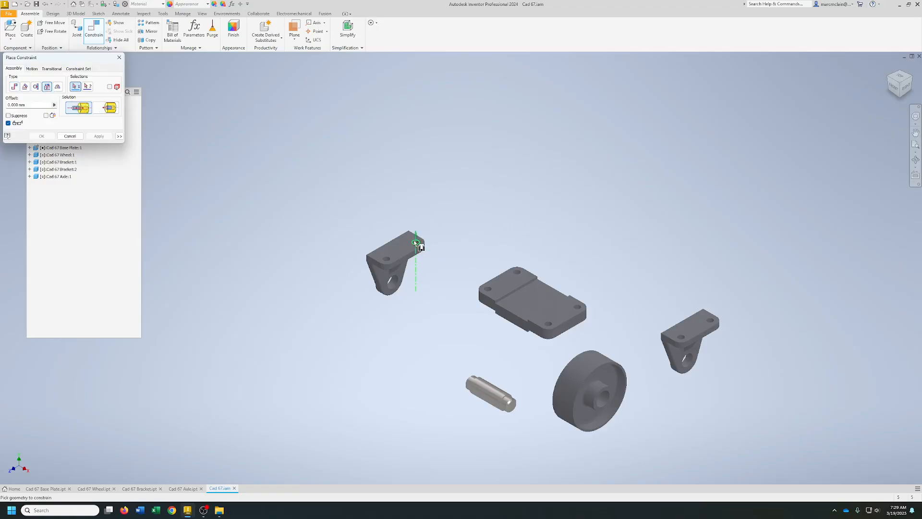
{"action": "left_click", "coordinate": [416, 243]}
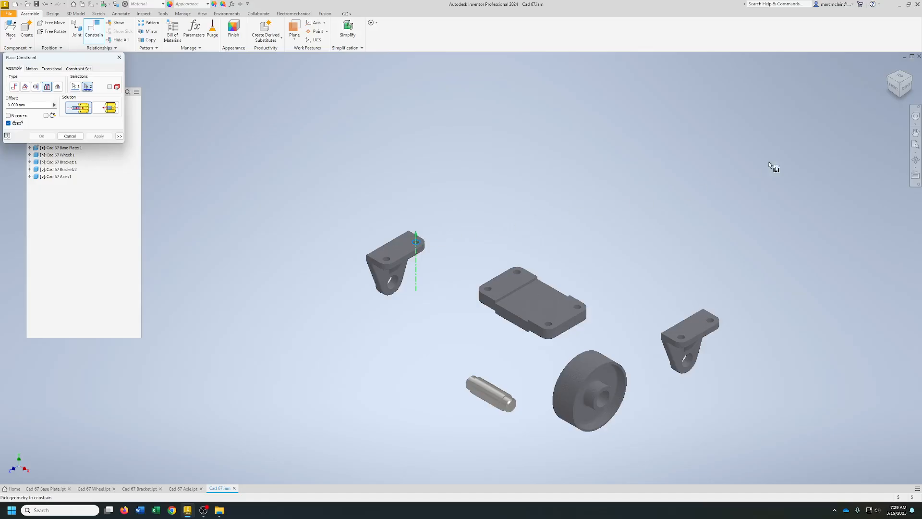
{"action": "left_click", "coordinate": [896, 91]}
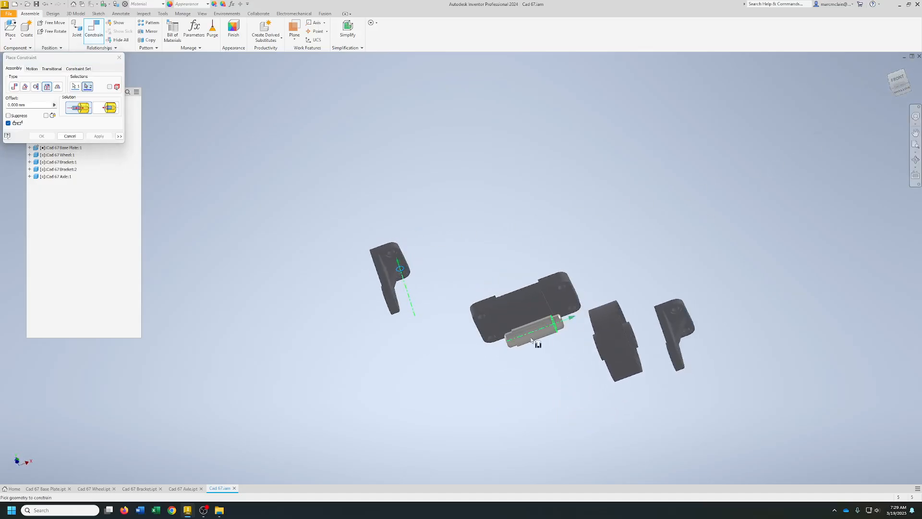
{"action": "left_click", "coordinate": [481, 318]}
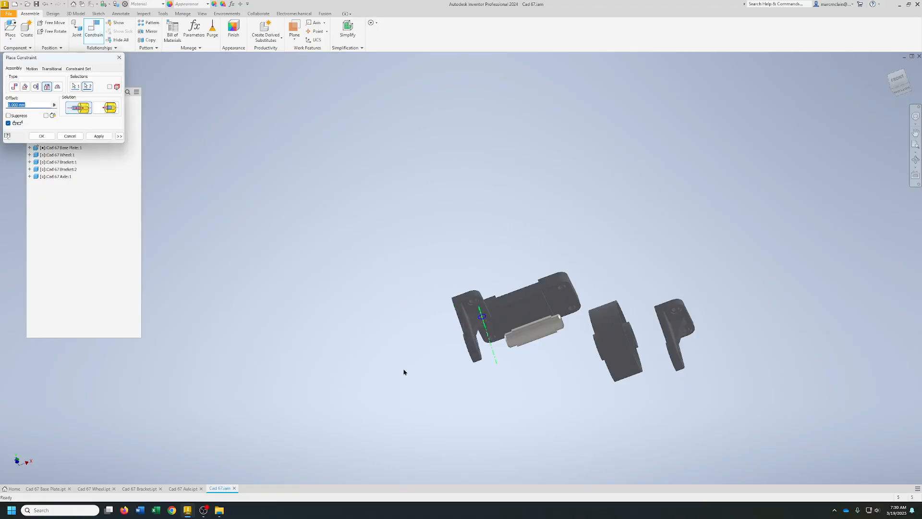
{"action": "left_click", "coordinate": [99, 136]}
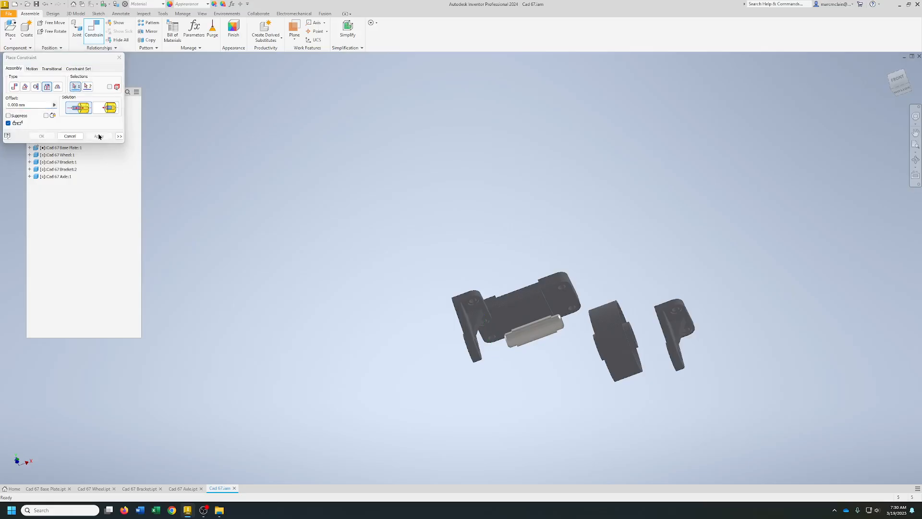
{"action": "left_click", "coordinate": [69, 136]}
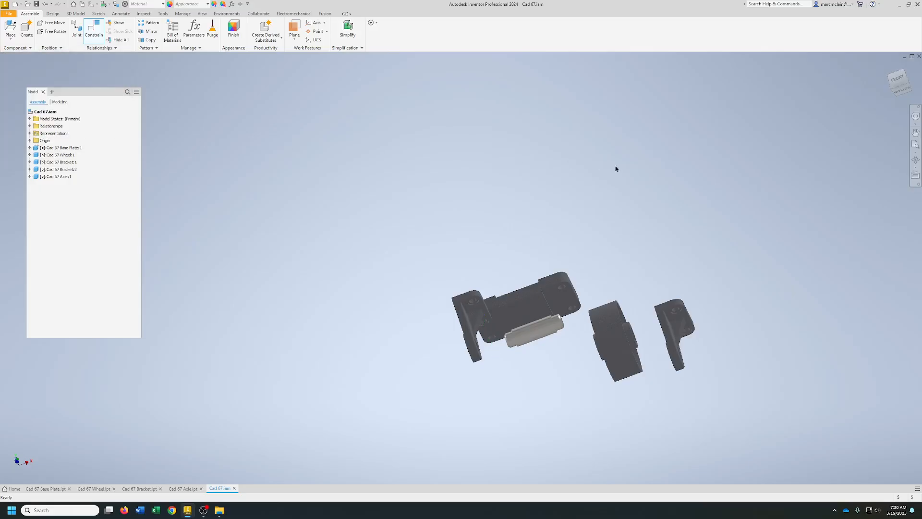
Swing Bracket:2 out from under the base plate and add an Insert constraint between its other mounting hole and the adjacent plate hole.
{"action": "left_click", "coordinate": [898, 83]}
{"action": "left_click_drag", "start_coordinate": [496, 382], "coordinate": [443, 377]}
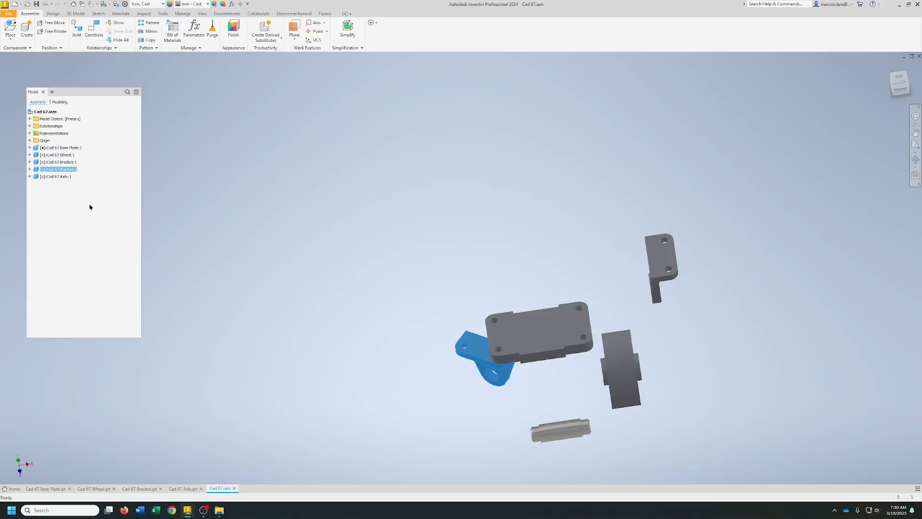
{"action": "left_click", "coordinate": [94, 29]}
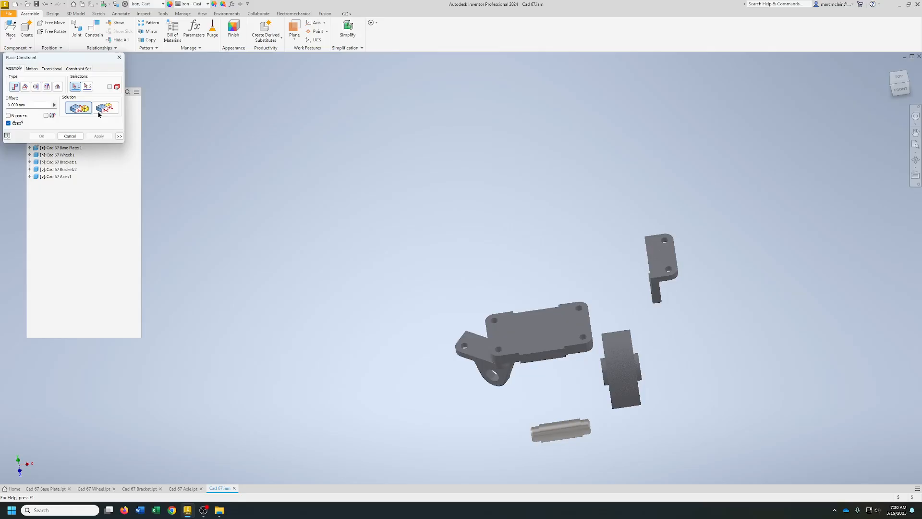
{"action": "left_click", "coordinate": [48, 88]}
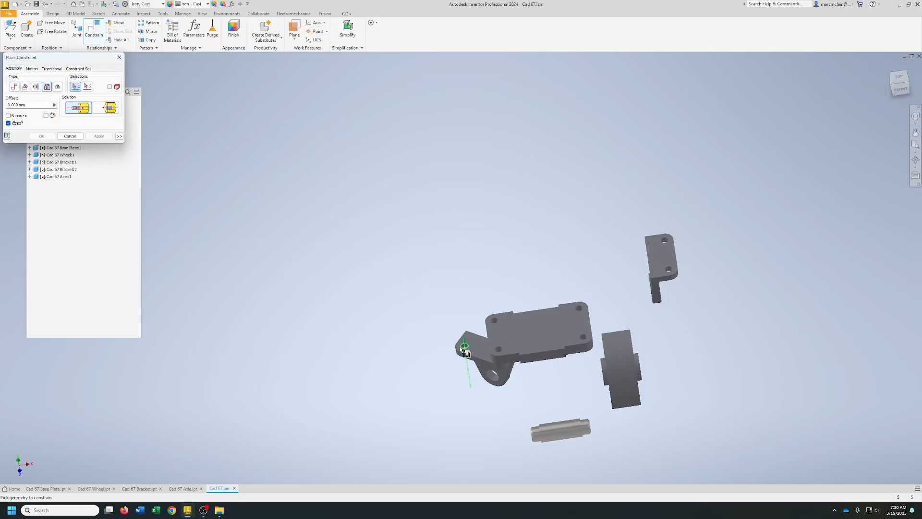
{"action": "left_click", "coordinate": [466, 344]}
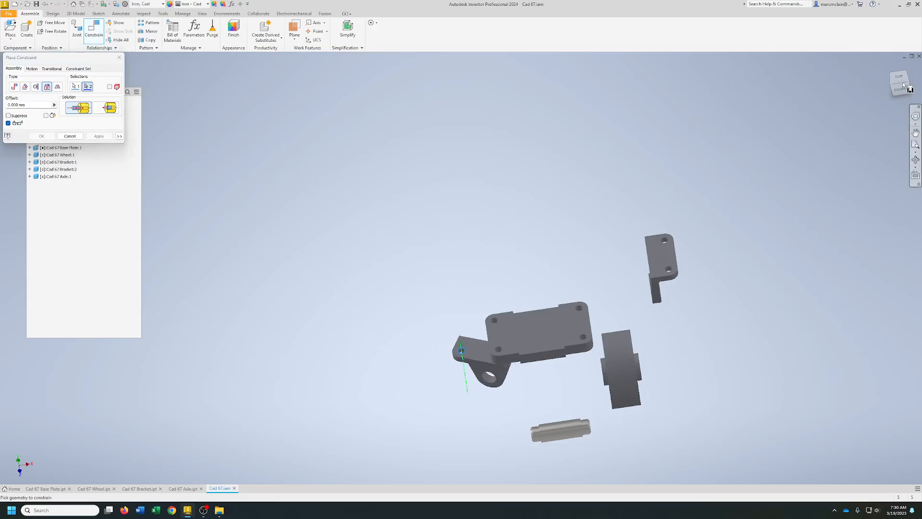
{"action": "left_click_drag", "start_coordinate": [901, 85], "coordinate": [865, 86]}
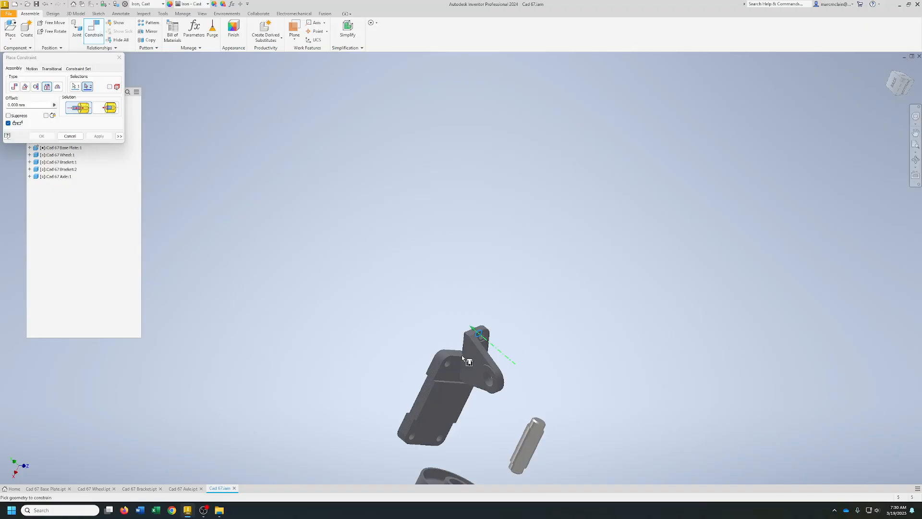
{"action": "left_click", "coordinate": [447, 364]}
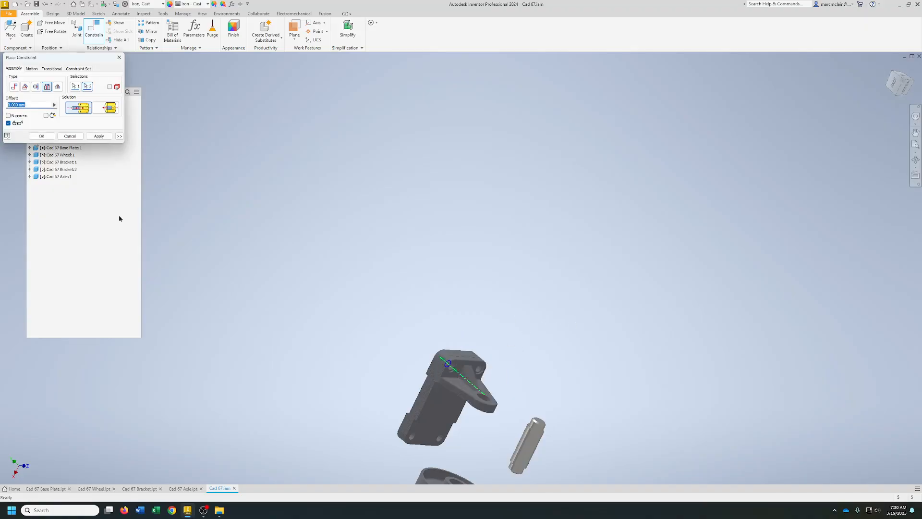
{"action": "left_click", "coordinate": [99, 137]}
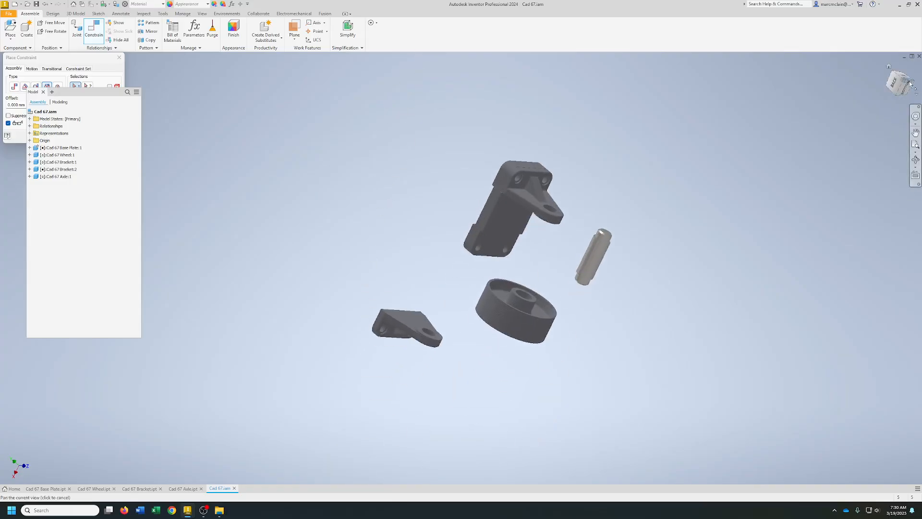
Add an Insert constraint between one mounting hole of Cad 67 Bracket:1 and a corner hole under the opposite end of the base plate.
{"action": "left_click_drag", "start_coordinate": [893, 88], "coordinate": [906, 90]}
{"action": "middle_click_drag", "start_coordinate": [533, 339], "coordinate": [579, 344], "text": "shift"}
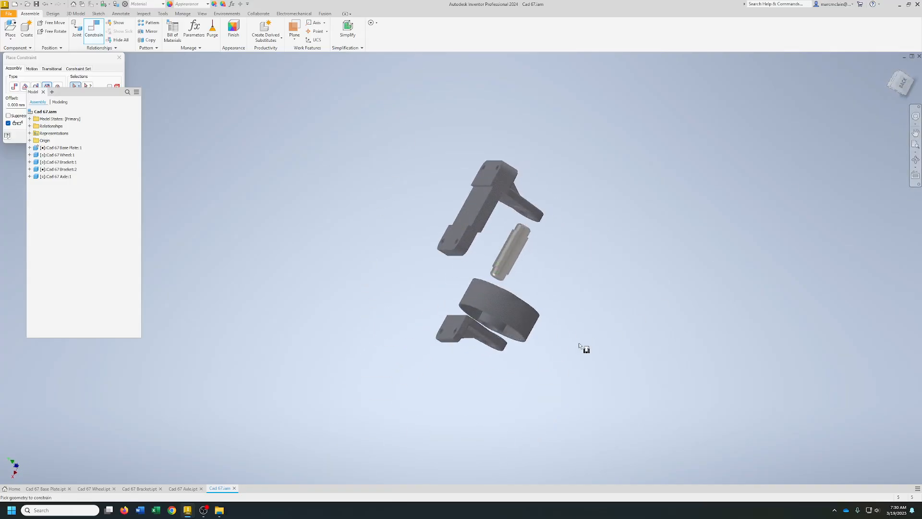
{"action": "left_click", "coordinate": [452, 331]}
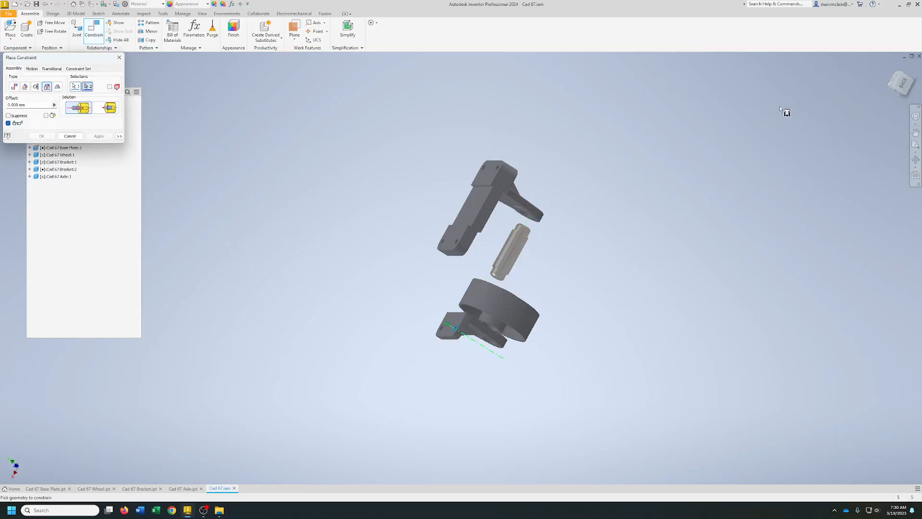
{"action": "left_click_drag", "start_coordinate": [900, 88], "coordinate": [888, 89]}
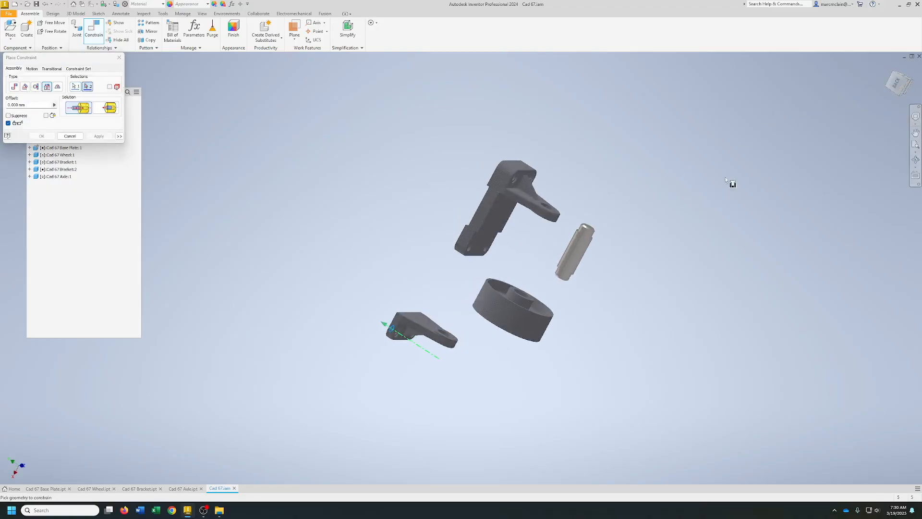
{"action": "left_click", "coordinate": [471, 249]}
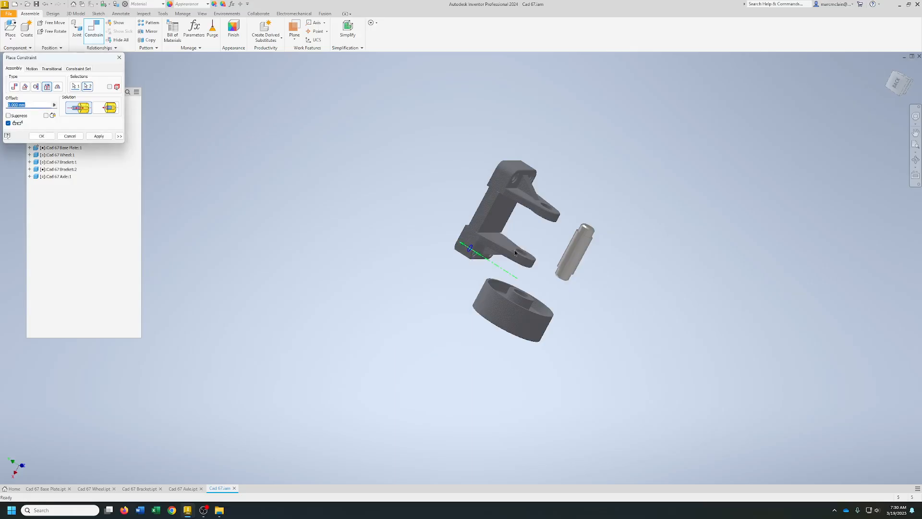
{"action": "left_click", "coordinate": [101, 136]}
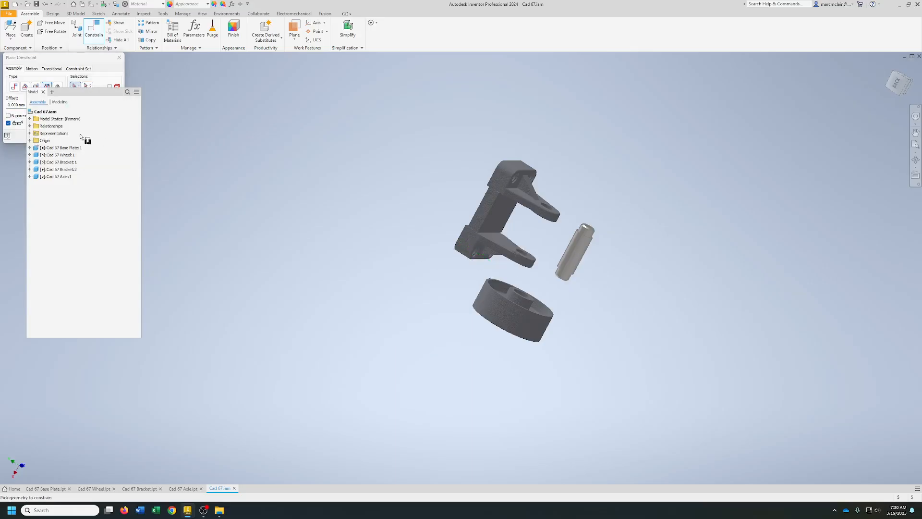
{"action": "left_click_drag", "start_coordinate": [90, 58], "coordinate": [208, 100]}
{"action": "left_click", "coordinate": [202, 181]}
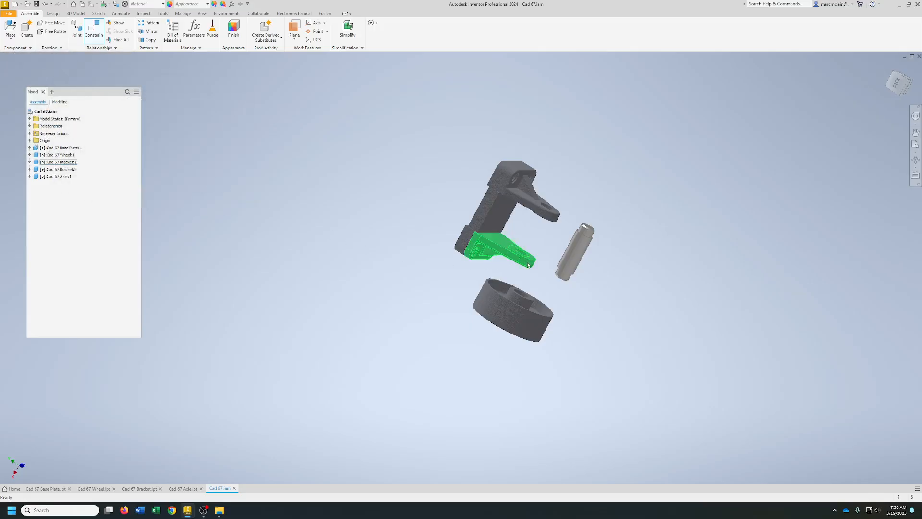
Swing Bracket:1 out to expose its free mounting hole and add an Insert constraint to the remaining hole under the base plate.
{"action": "left_click_drag", "start_coordinate": [893, 90], "coordinate": [911, 81]}
{"action": "left_click_drag", "start_coordinate": [501, 248], "coordinate": [555, 283]}
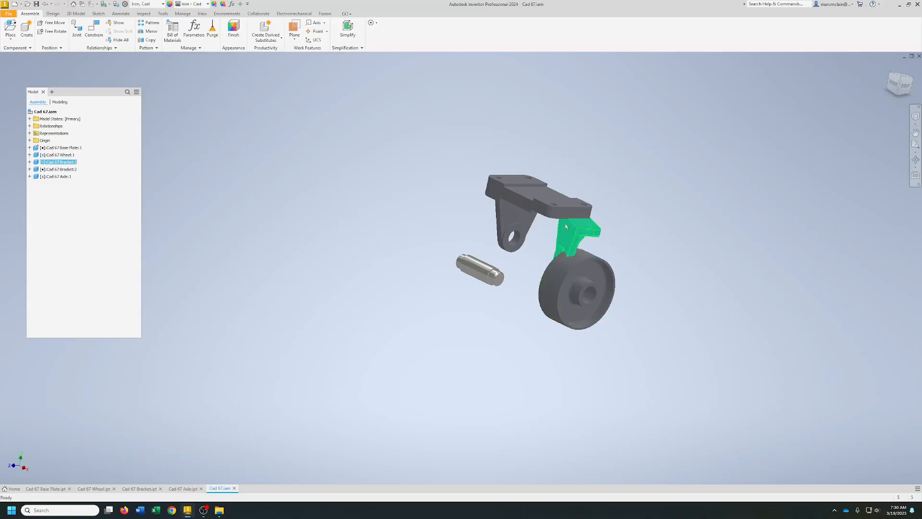
{"action": "left_click", "coordinate": [93, 28]}
{"action": "left_click", "coordinate": [170, 134]}
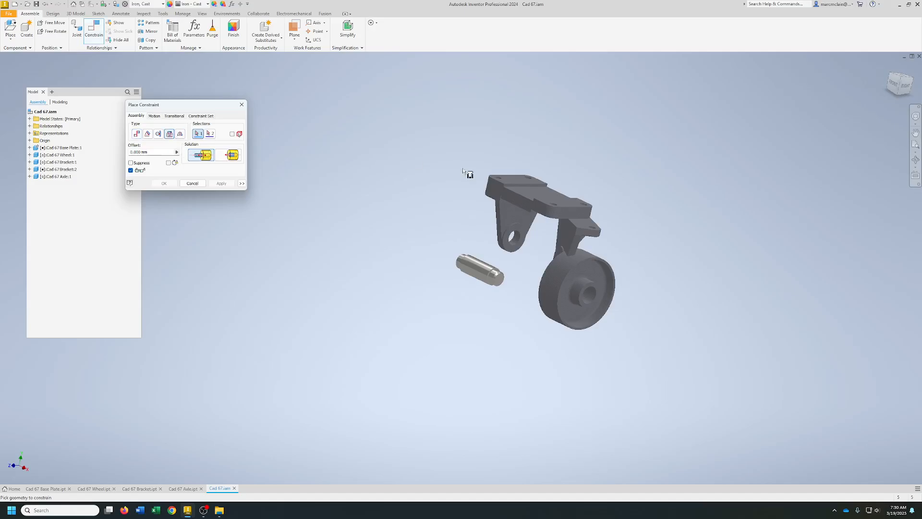
{"action": "left_click", "coordinate": [594, 230]}
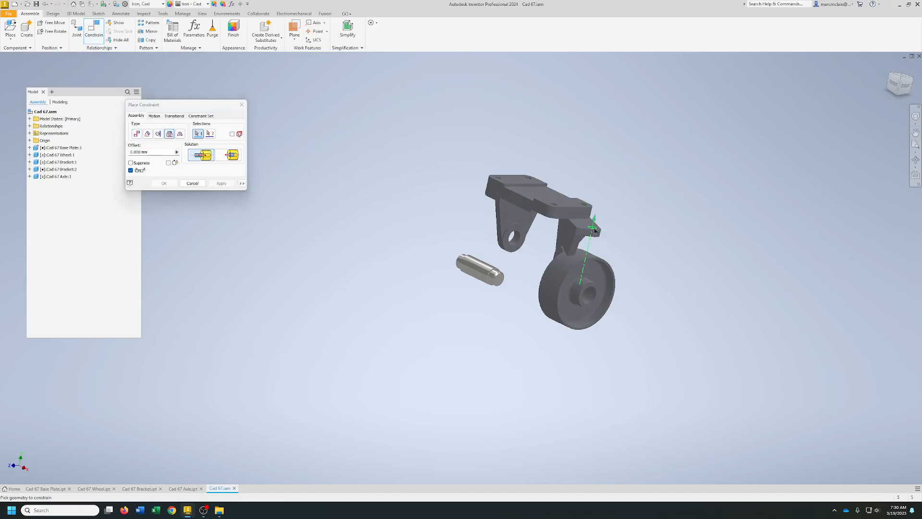
{"action": "left_click", "coordinate": [892, 93]}
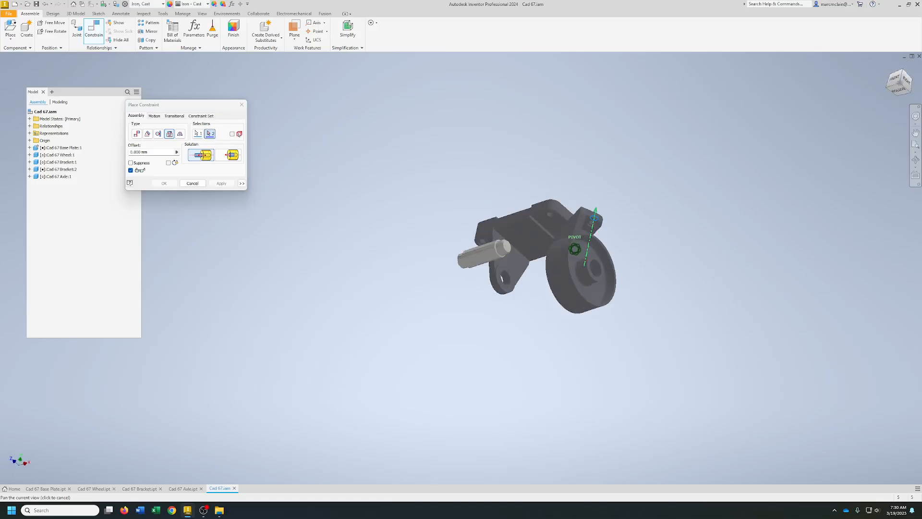
{"action": "left_click", "coordinate": [551, 217]}
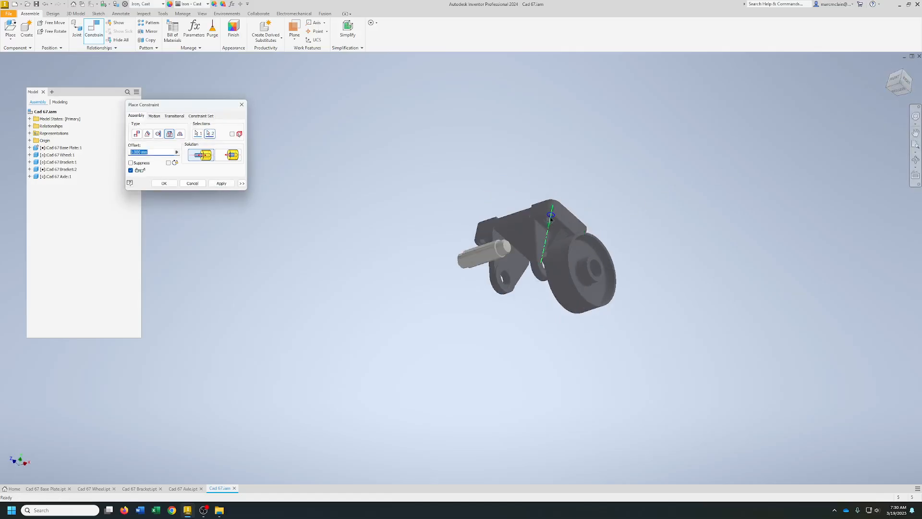
{"action": "left_click", "coordinate": [220, 184]}
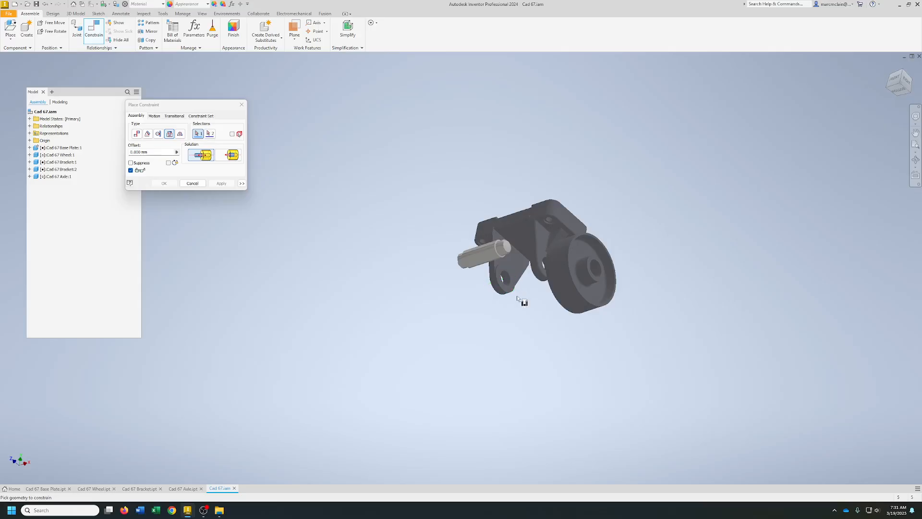
{"action": "left_click", "coordinate": [891, 85]}
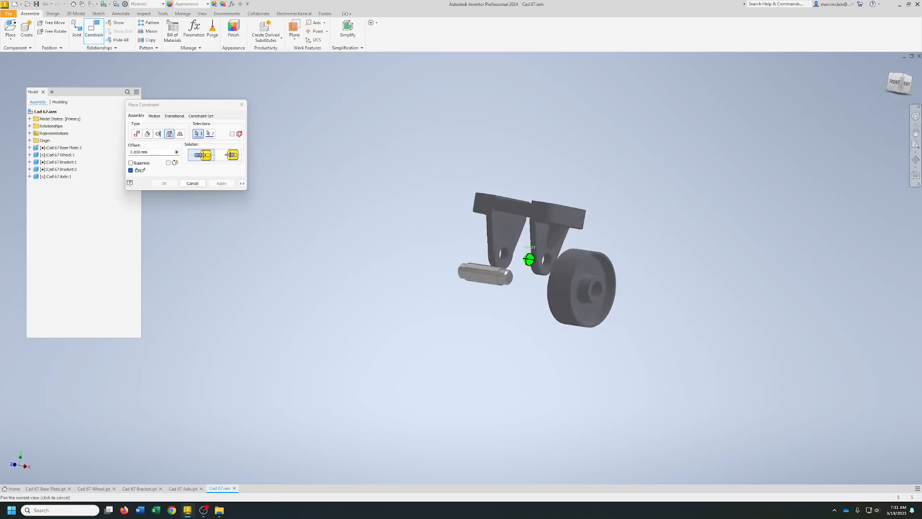
{"action": "left_click", "coordinate": [192, 183]}
Measure the gap between the circular boss edges on the inner sides of the two brackets in the front view.
{"action": "scroll", "coordinate": [447, 274], "scroll_direction": "down", "scroll_amount": 3}
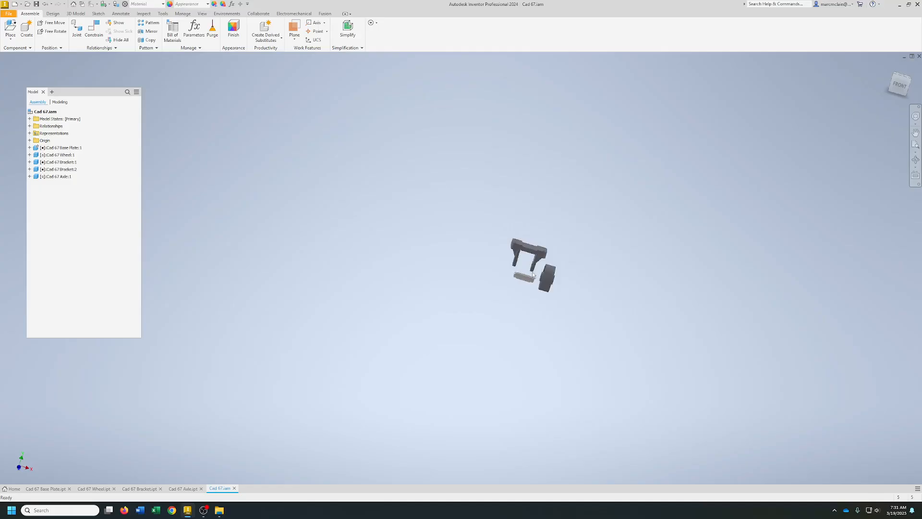
{"action": "scroll", "coordinate": [525, 276], "scroll_direction": "up", "scroll_amount": 8}
{"action": "left_click", "coordinate": [899, 85]}
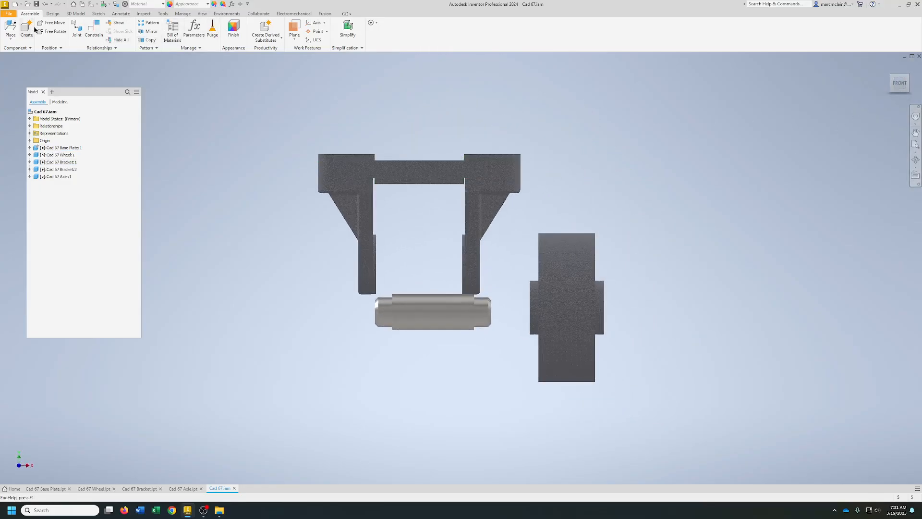
{"action": "left_click", "coordinate": [143, 13]}
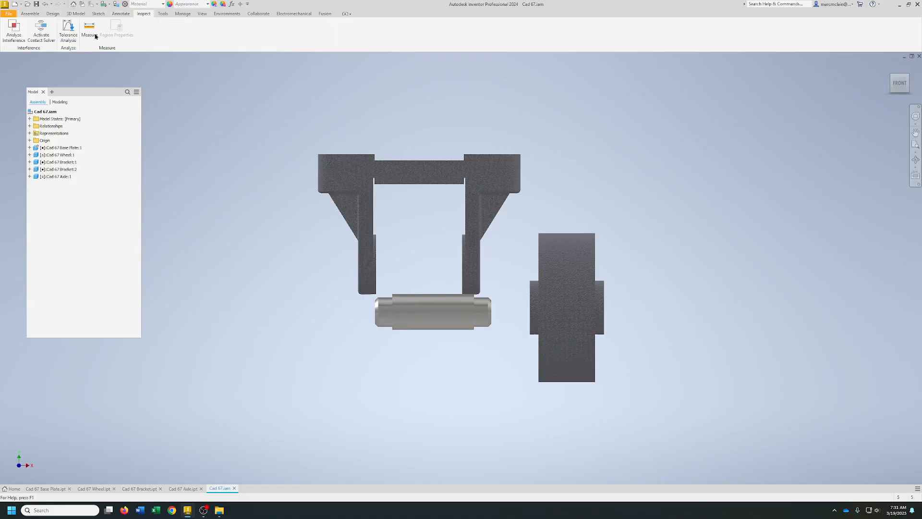
{"action": "left_click", "coordinate": [89, 28]}
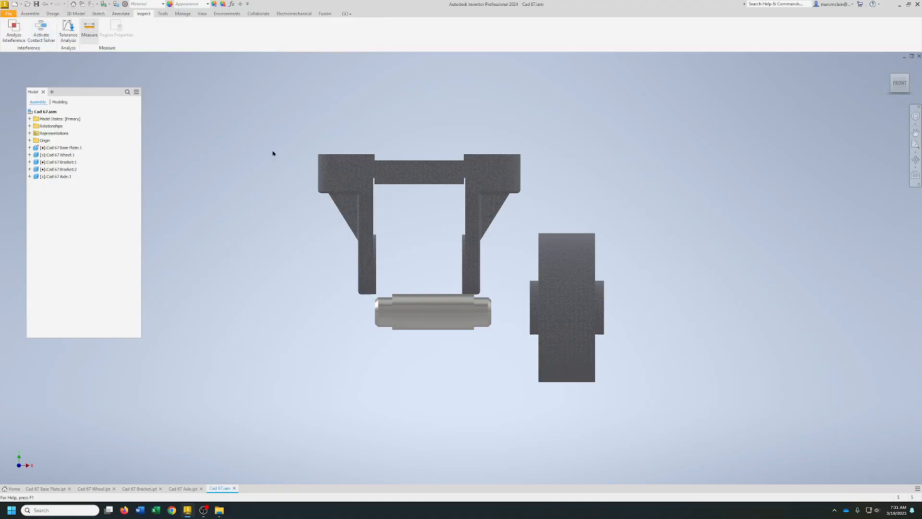
{"action": "left_click", "coordinate": [379, 262]}
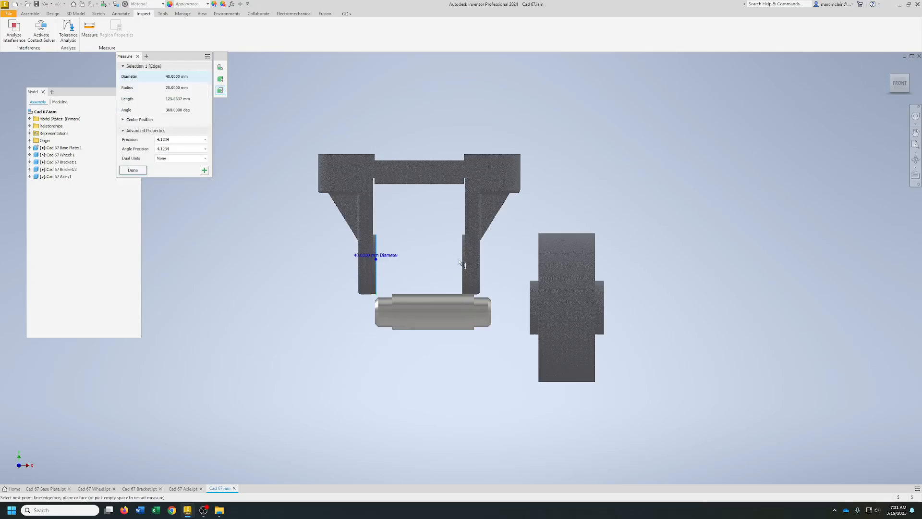
{"action": "left_click", "coordinate": [463, 265]}
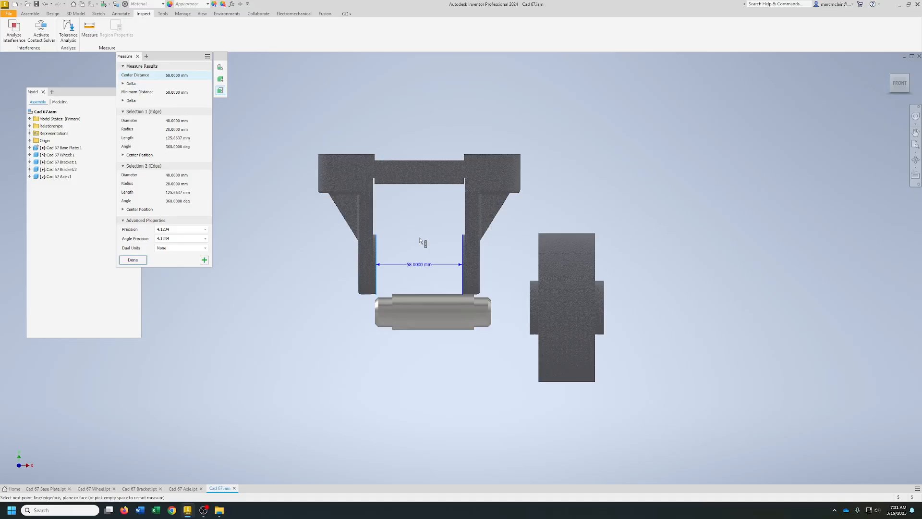
{"action": "left_click", "coordinate": [137, 262]}
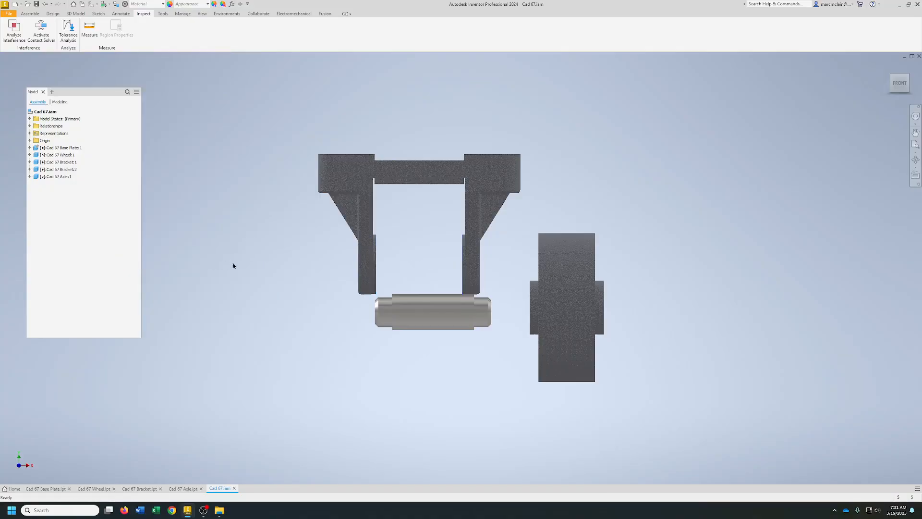
{"action": "left_click", "coordinate": [902, 83]}
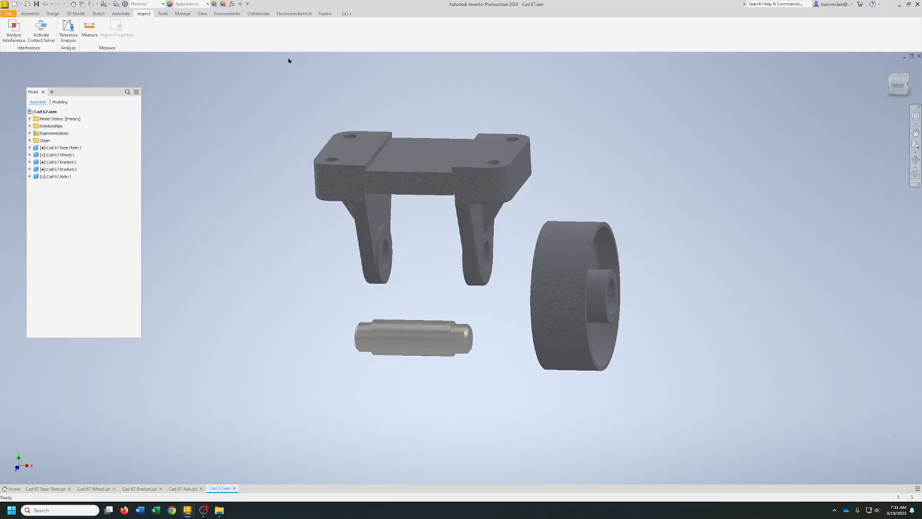
Add an Insert constraint with a 1.5 mm offset between the axle's shoulder edge and the inner hole edge of one bracket.
{"action": "left_click", "coordinate": [31, 14]}
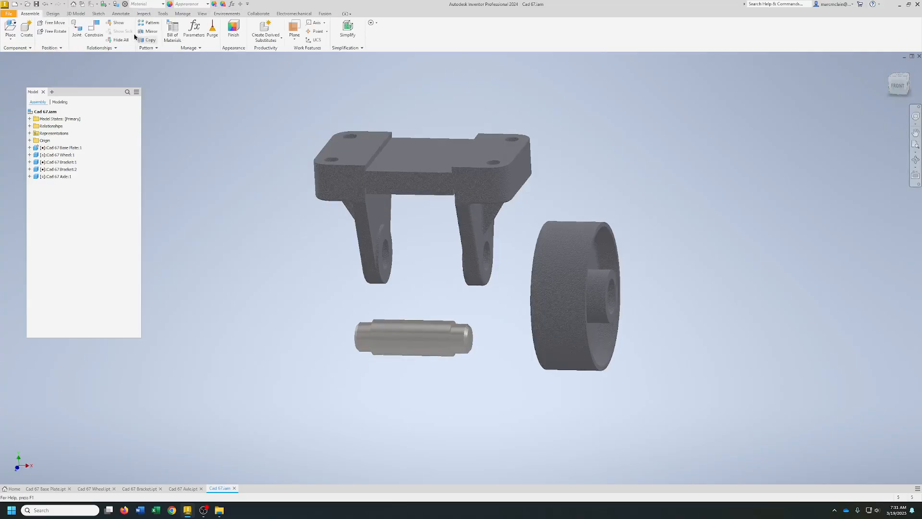
{"action": "left_click", "coordinate": [96, 33]}
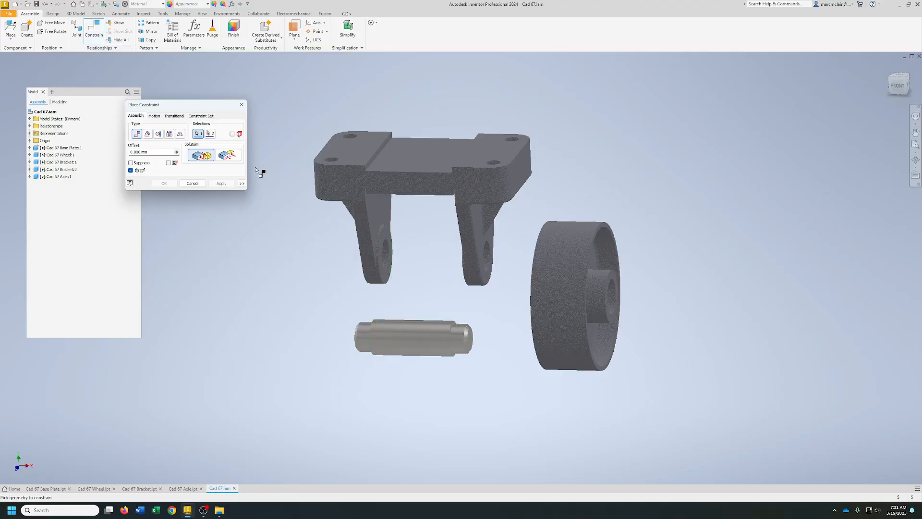
{"action": "left_click", "coordinate": [170, 134]}
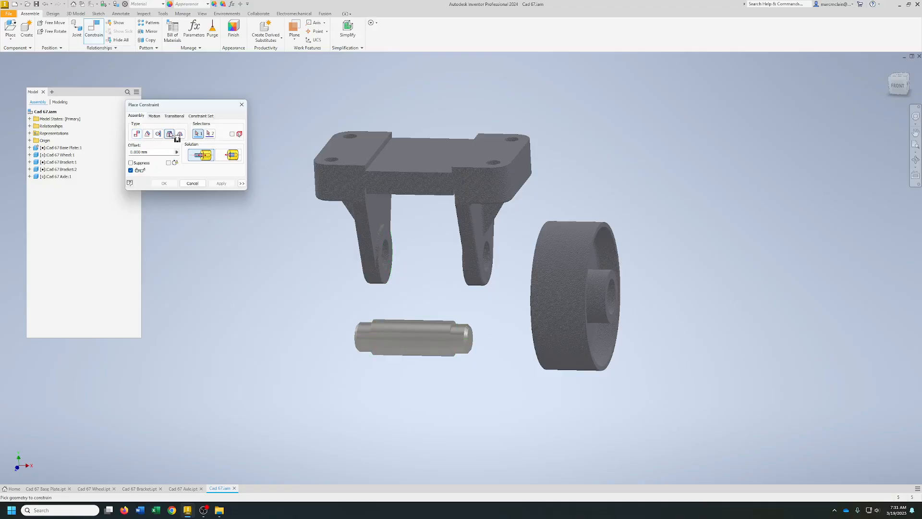
{"action": "left_click", "coordinate": [369, 332]}
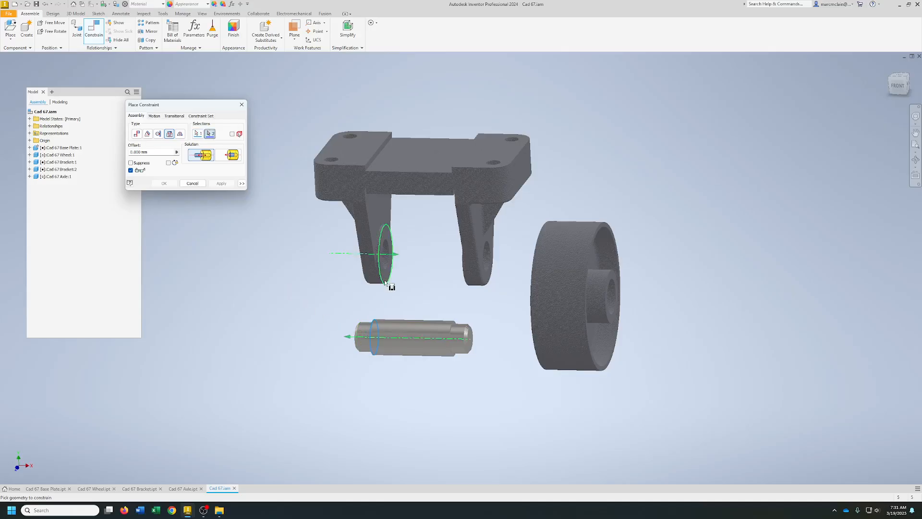
{"action": "left_click", "coordinate": [387, 271]}
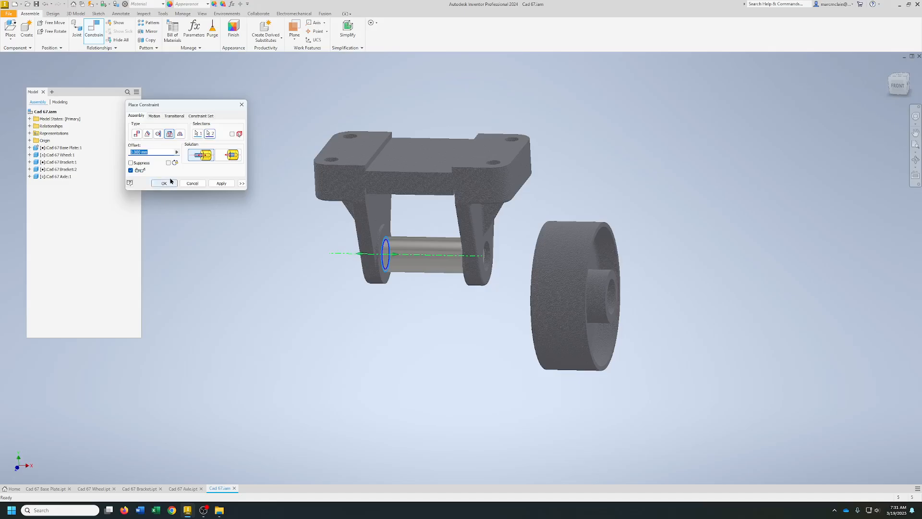
{"action": "type", "text": "1.5"}
{"action": "left_click", "coordinate": [164, 183]}
{"action": "scroll", "coordinate": [405, 267], "scroll_direction": "up", "scroll_amount": 5}
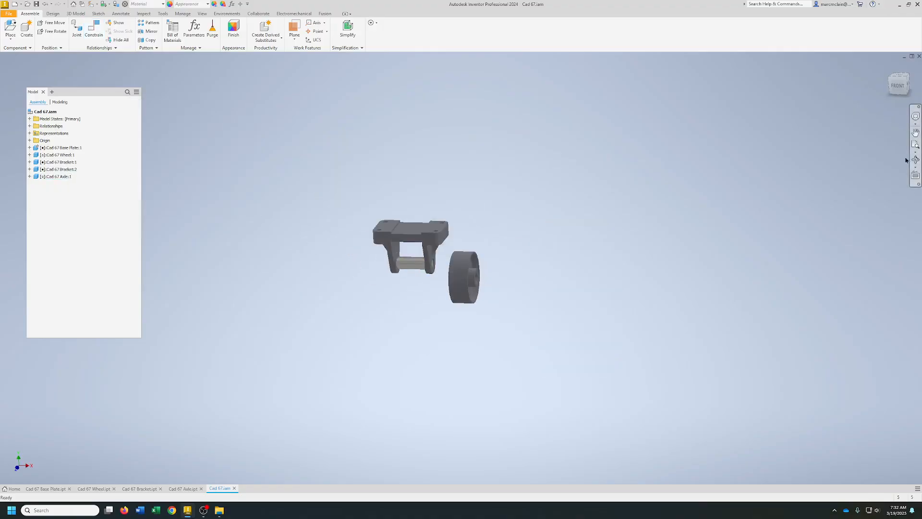
{"action": "left_click", "coordinate": [898, 85]}
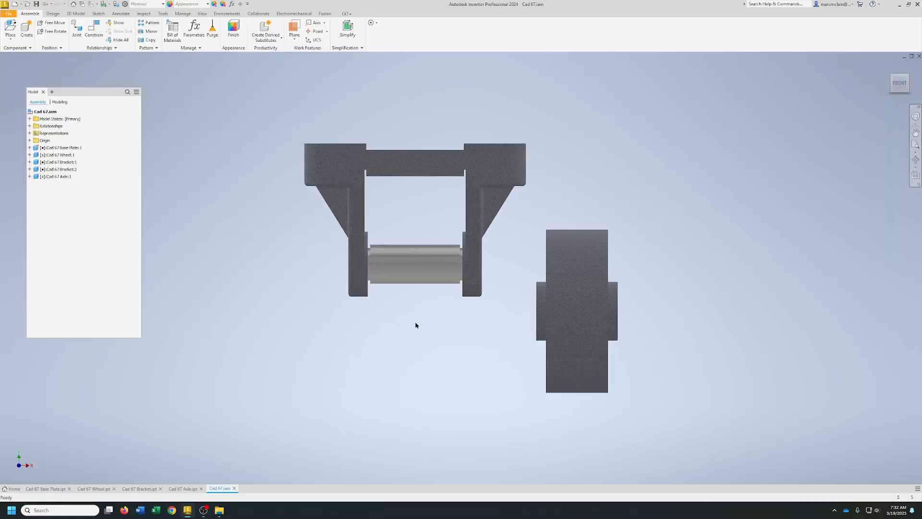
{"action": "scroll", "coordinate": [415, 325], "scroll_direction": "down", "scroll_amount": 1}
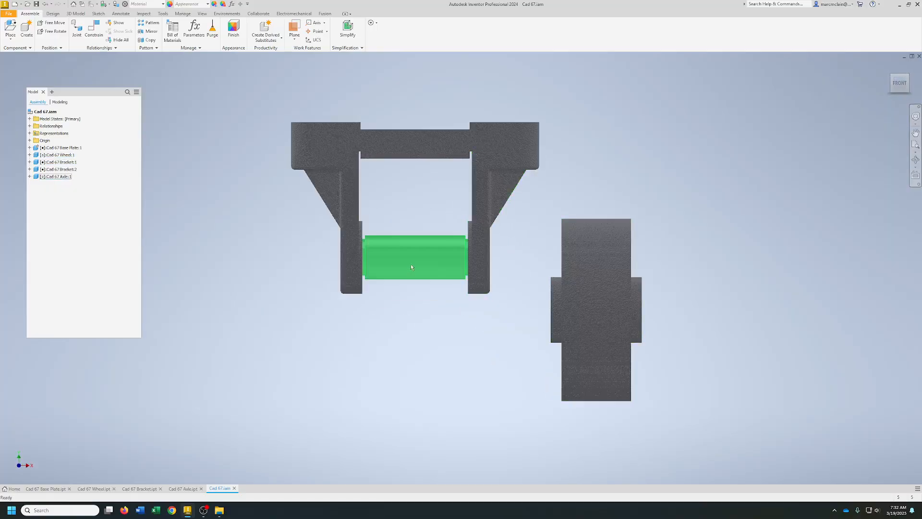
Add a cylindrical joint connecting the midpoint of the wheel's bore to the midpoint of the axle between the brackets.
{"action": "left_click", "coordinate": [906, 90]}
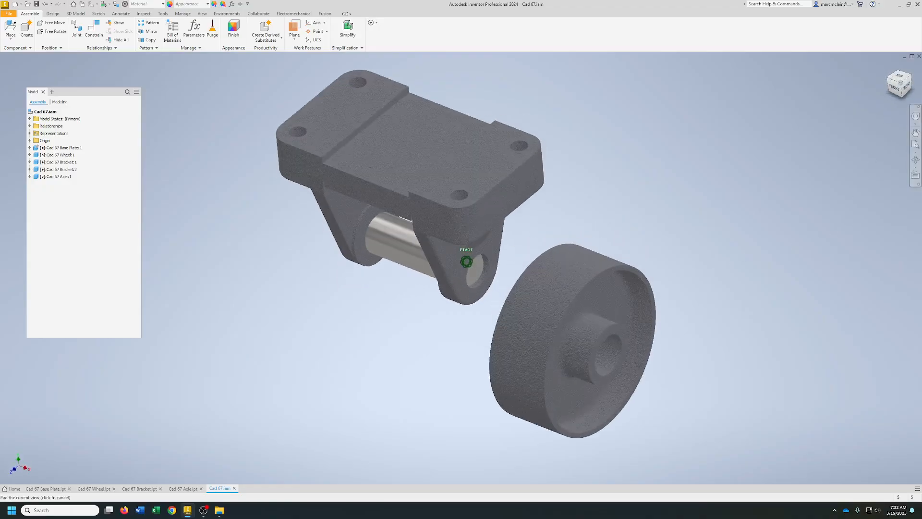
{"action": "left_click", "coordinate": [75, 30]}
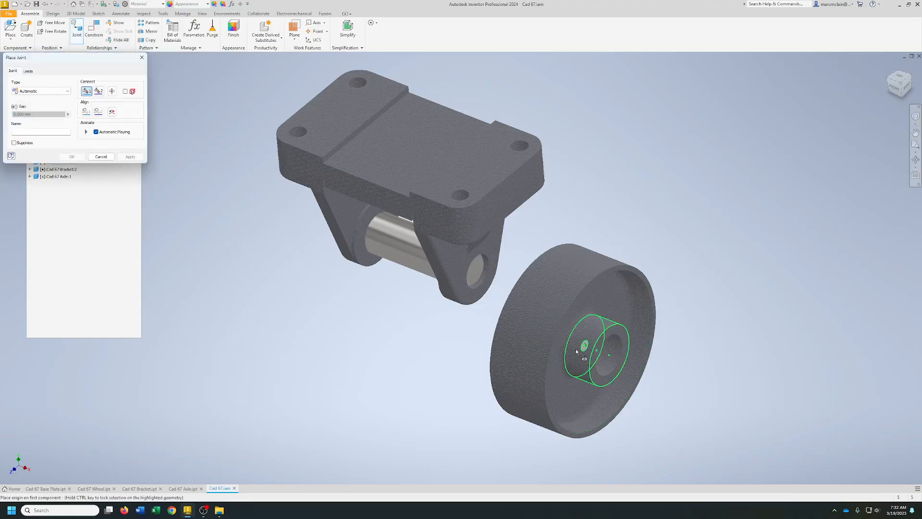
{"action": "left_click", "coordinate": [903, 86]}
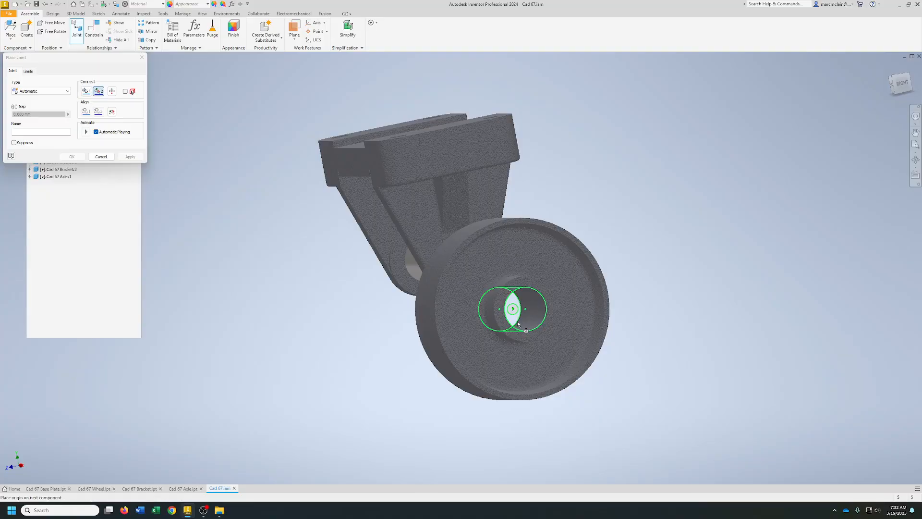
{"action": "left_click", "coordinate": [518, 324]}
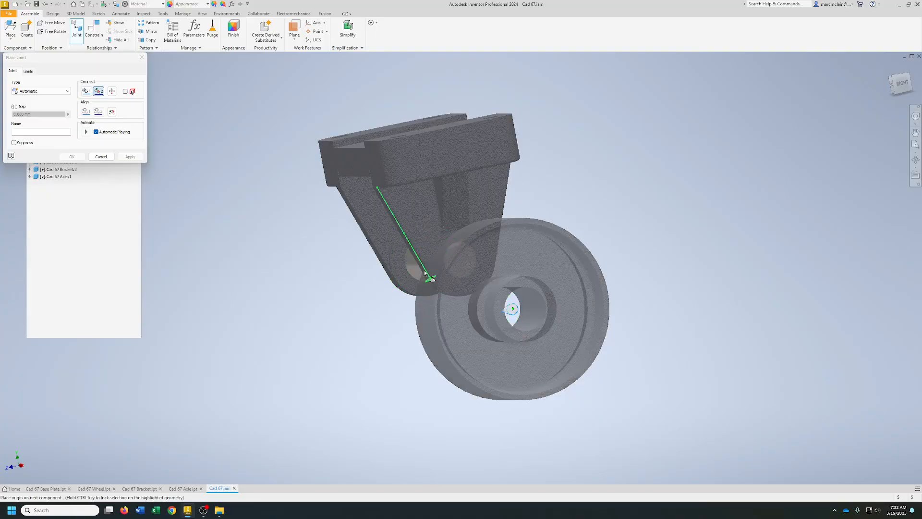
{"action": "left_click", "coordinate": [903, 88]}
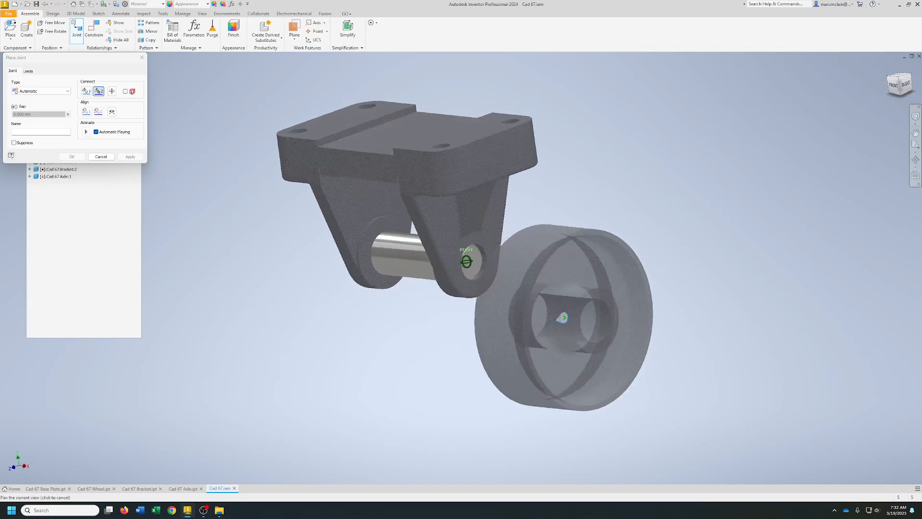
{"action": "left_click", "coordinate": [413, 257]}
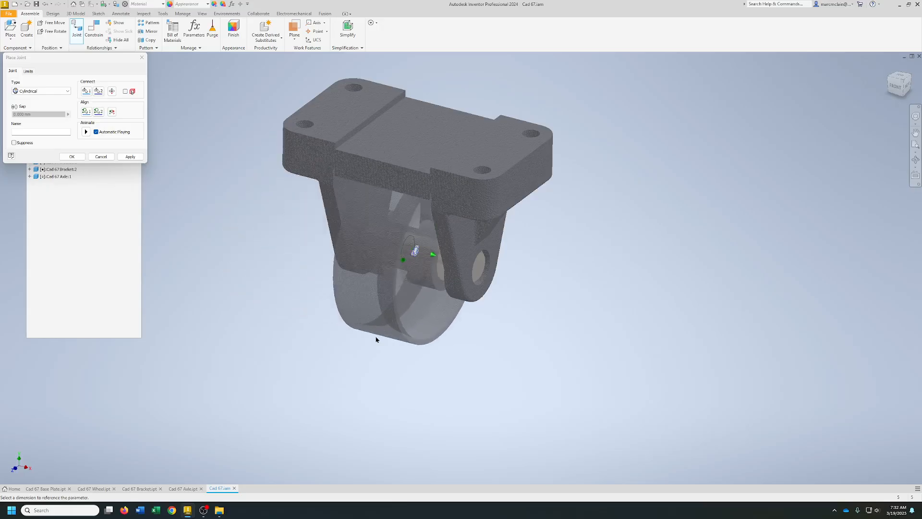
{"action": "left_click", "coordinate": [129, 156]}
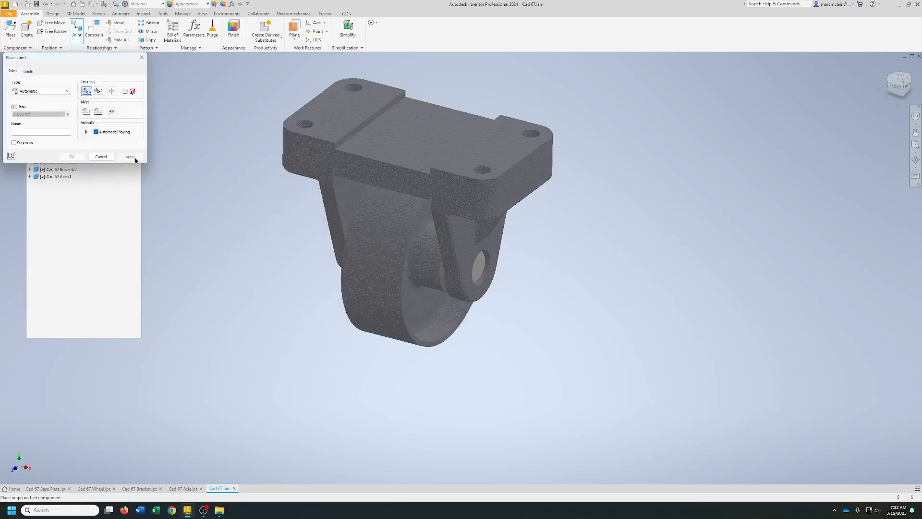
{"action": "left_click", "coordinate": [100, 156]}
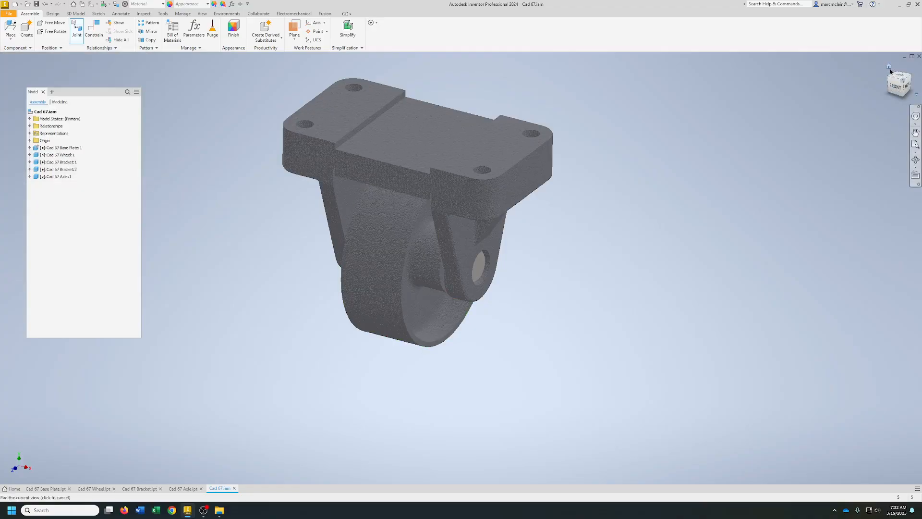
Return the assembly to its home view and save Cad 67.iam together with all its changed dependent files.
{"action": "left_click", "coordinate": [889, 68]}
{"action": "mouse_move", "coordinate": [892, 89]}
{"action": "left_mouse_down"}
{"action": "mouse_move", "coordinate": [913, 82]}
{"action": "mouse_move", "coordinate": [921, 98]}
{"action": "mouse_move", "coordinate": [921, 84]}
{"action": "left_mouse_up"}
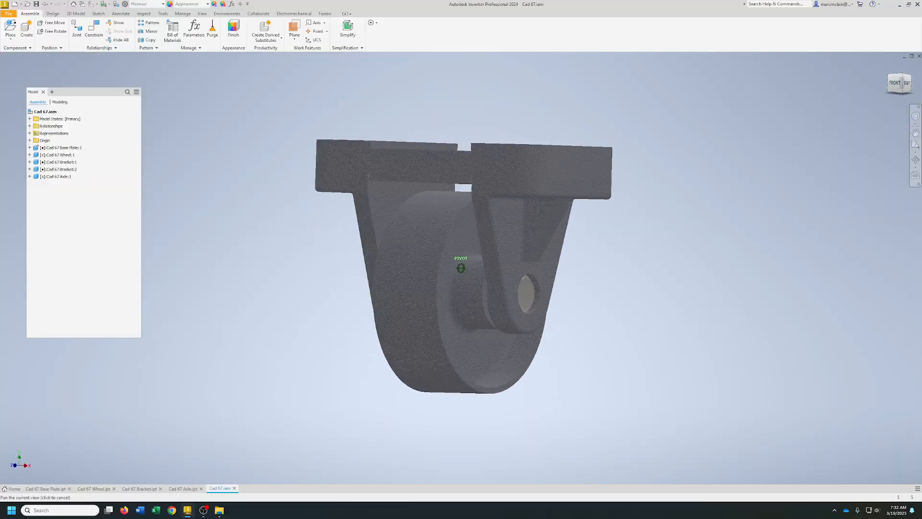
{"action": "left_click", "coordinate": [887, 67]}
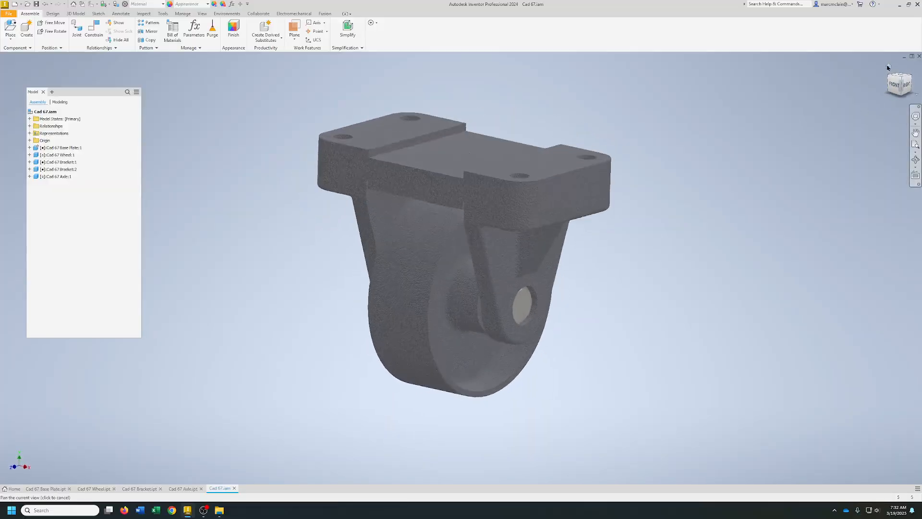
{"action": "left_click", "coordinate": [37, 5]}
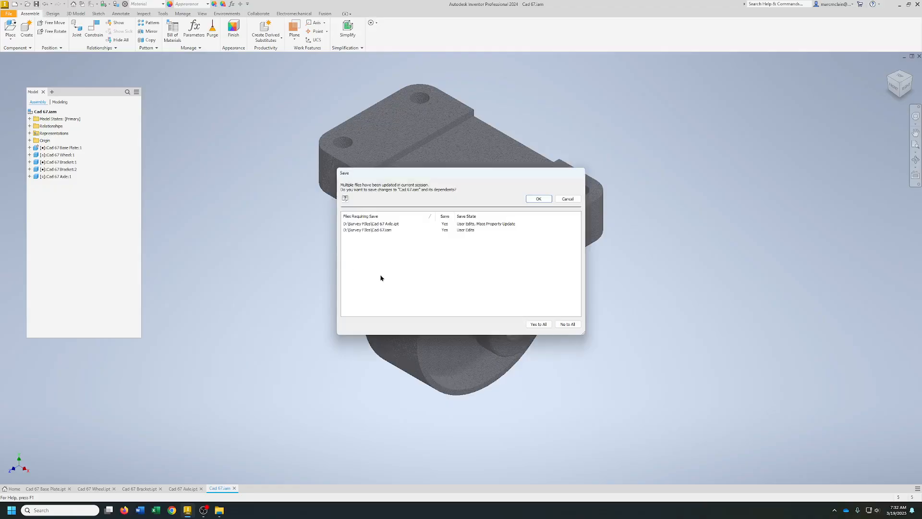
{"action": "left_click", "coordinate": [540, 324]}
{"action": "left_click", "coordinate": [538, 200]}
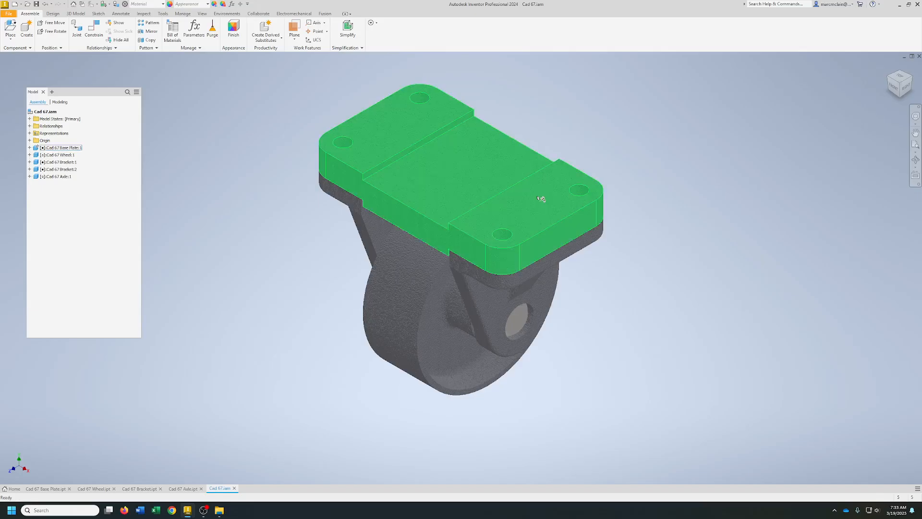
Create a new drawing from the metric ANSI (mm).idw template.
{"action": "middle_click_drag", "start_coordinate": [311, 283], "coordinate": [348, 306]}
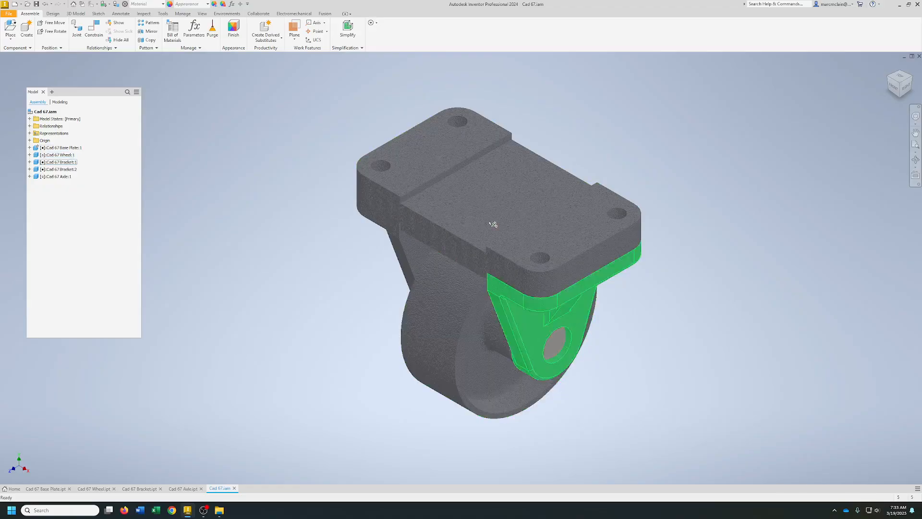
{"action": "left_click", "coordinate": [13, 5]}
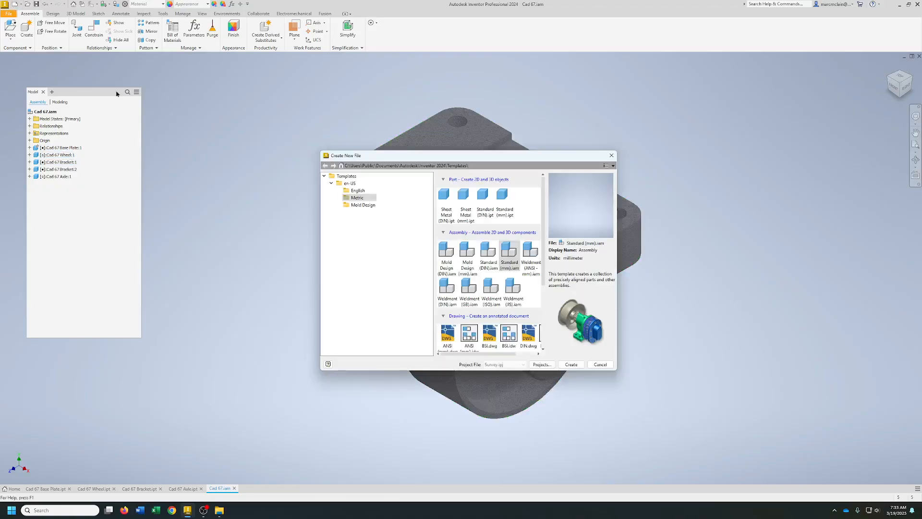
{"action": "scroll", "coordinate": [473, 333], "scroll_direction": "down", "scroll_amount": 1}
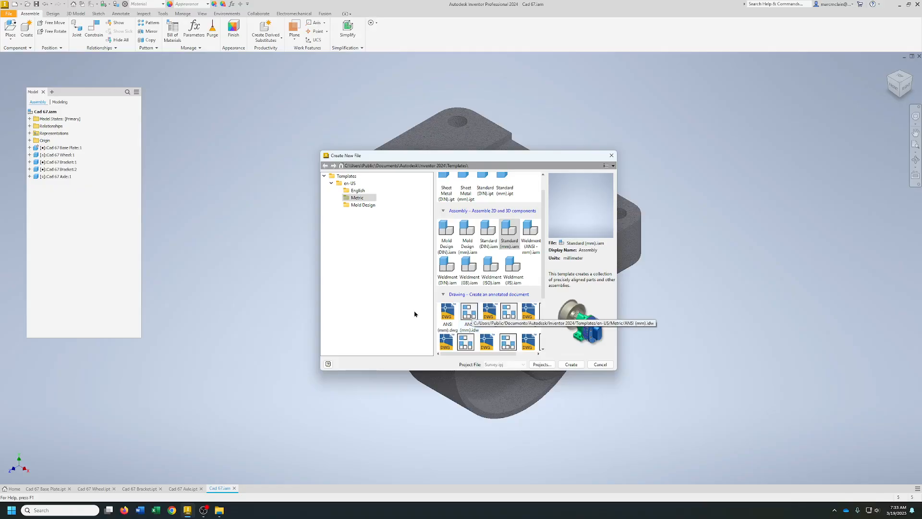
{"action": "left_click", "coordinate": [469, 312]}
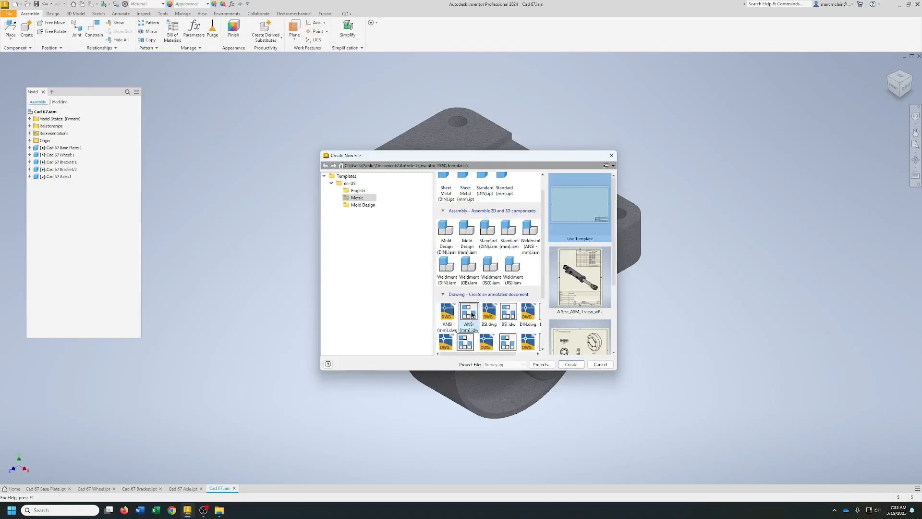
{"action": "left_click", "coordinate": [571, 365]}
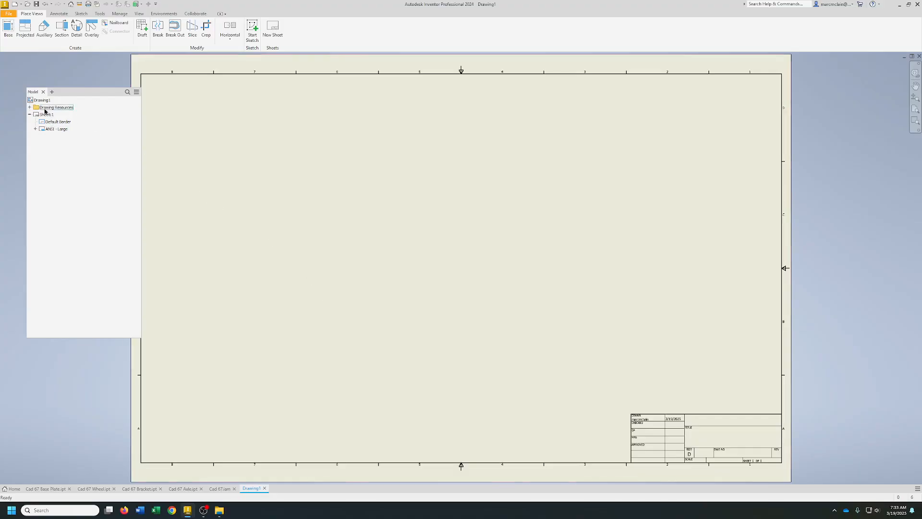
Save the new drawing as Cad 67 in the Survey Files folder.
{"action": "left_click", "coordinate": [36, 6]}
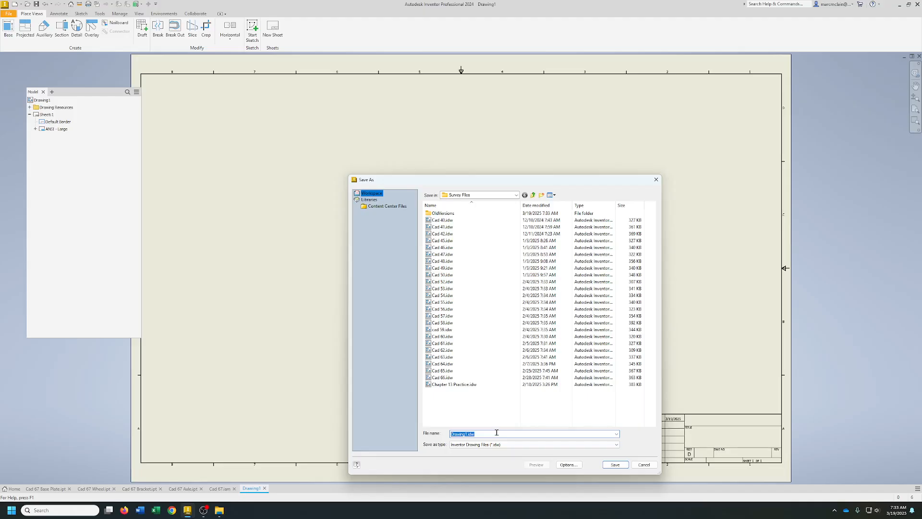
{"action": "type", "text": "Cad 67"}
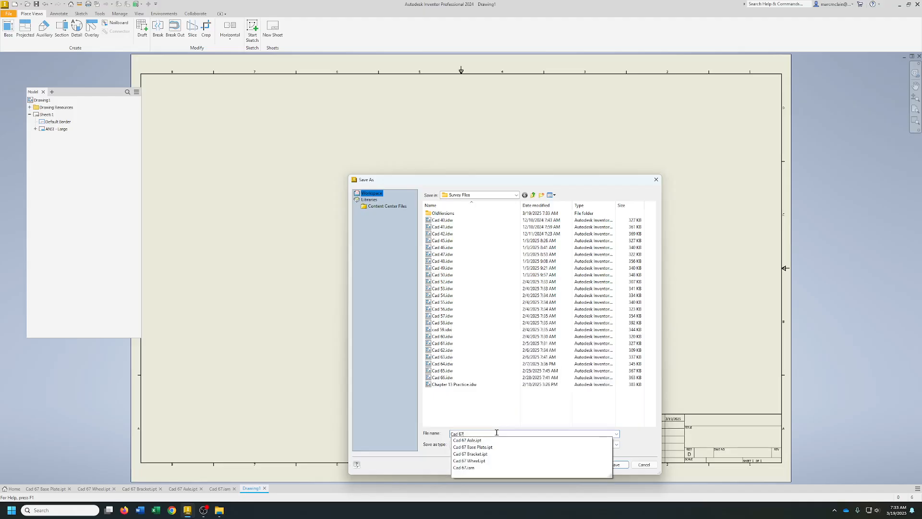
{"action": "left_click", "coordinate": [622, 465]}
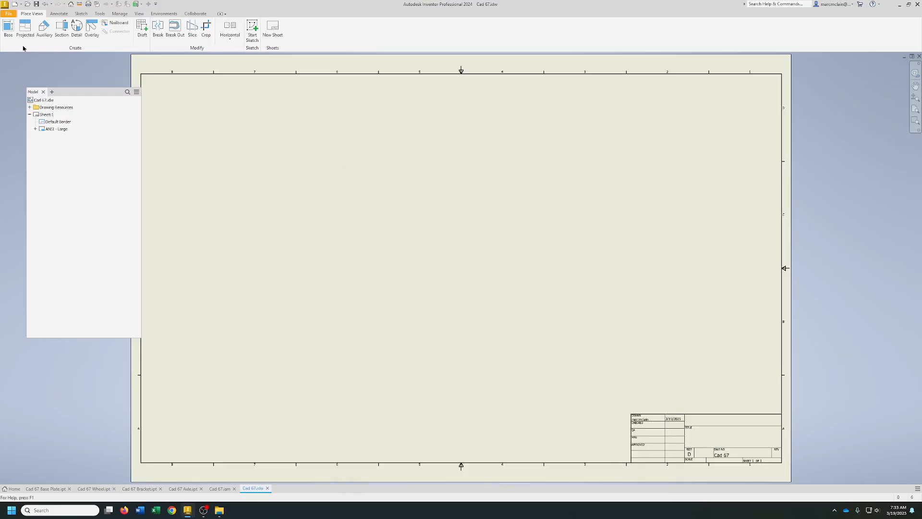
Place a 1:1 base view of Cad 67.iam in the top orientation at mid-height near the sheet's left border.
{"action": "left_click", "coordinate": [9, 31]}
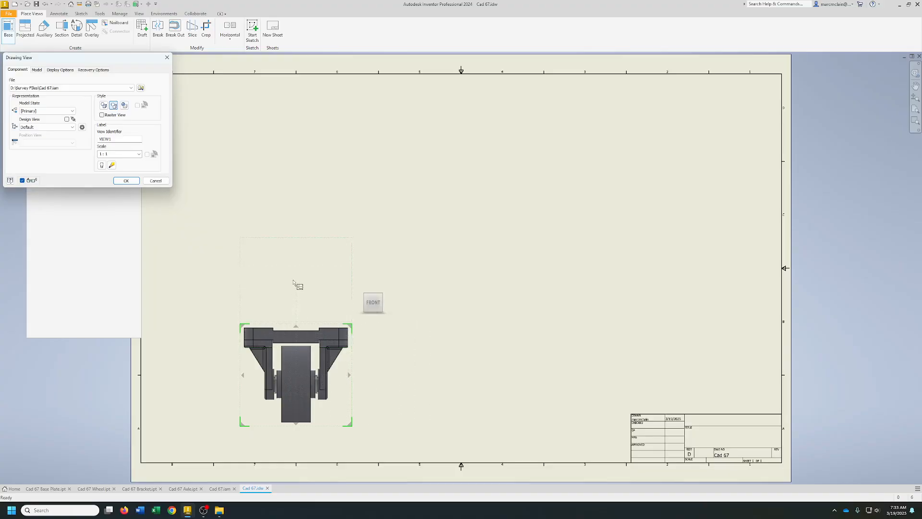
{"action": "mouse_move", "coordinate": [368, 301]}
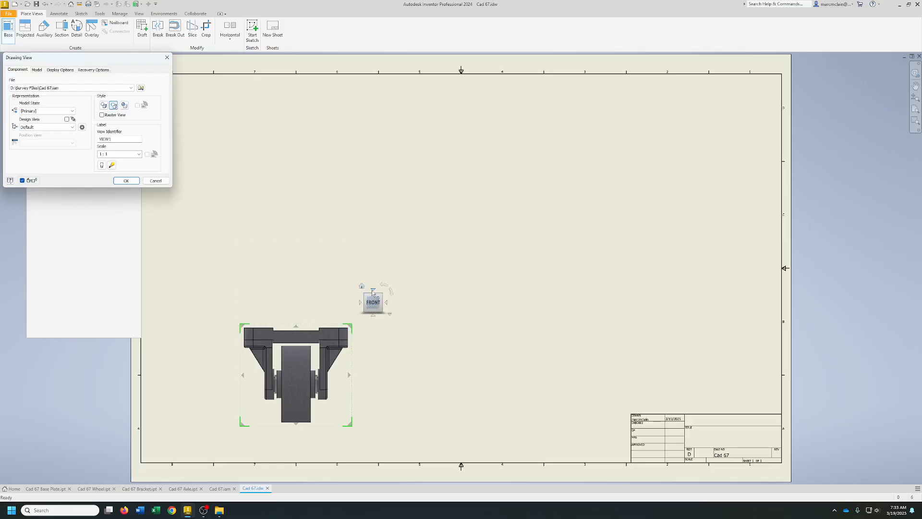
{"action": "left_click", "coordinate": [372, 291]}
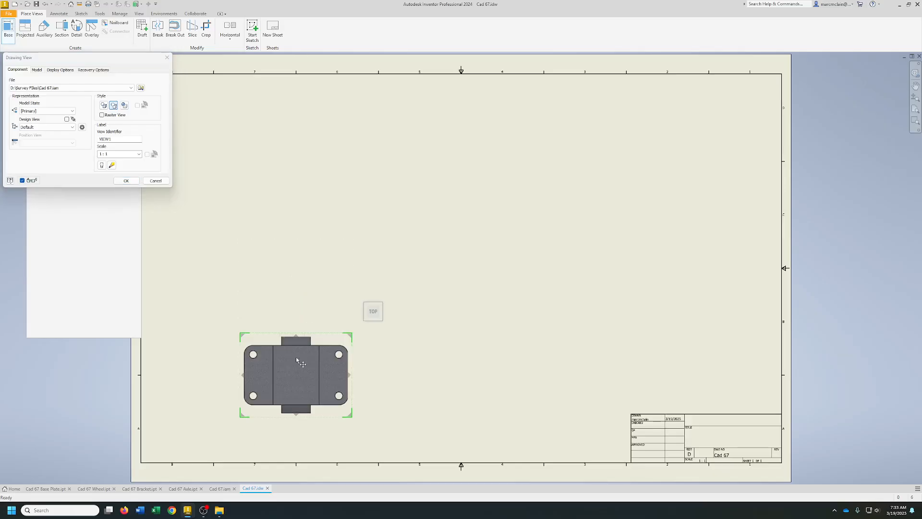
{"action": "mouse_move", "coordinate": [296, 359]}
{"action": "left_mouse_down"}
{"action": "mouse_move", "coordinate": [285, 262]}
{"action": "mouse_move", "coordinate": [250, 281]}
{"action": "left_mouse_up"}
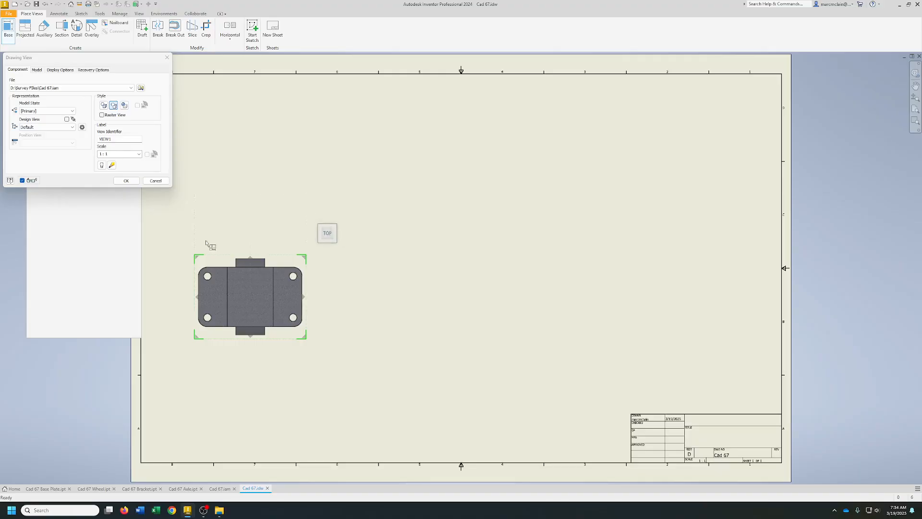
{"action": "left_click", "coordinate": [123, 181]}
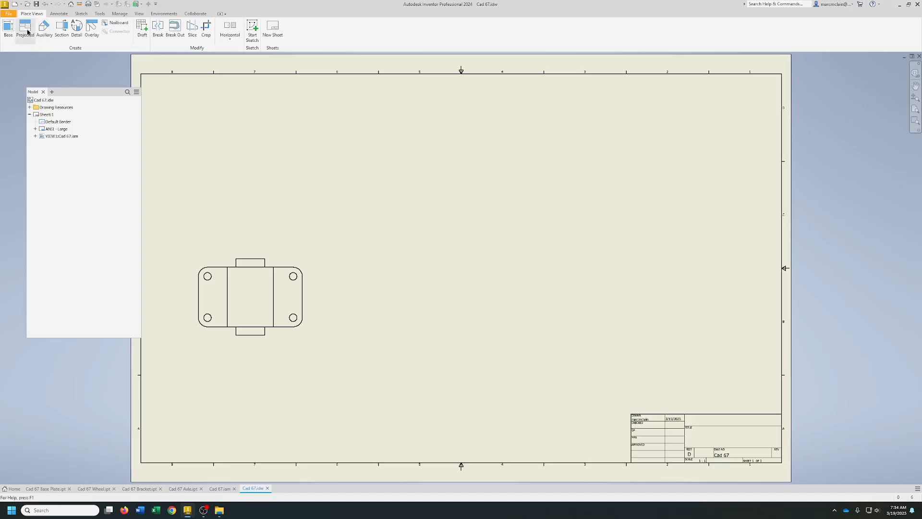
Create a full 1:1 section view through the top view's horizontal centreline and place it below the top view.
{"action": "left_click", "coordinate": [60, 32]}
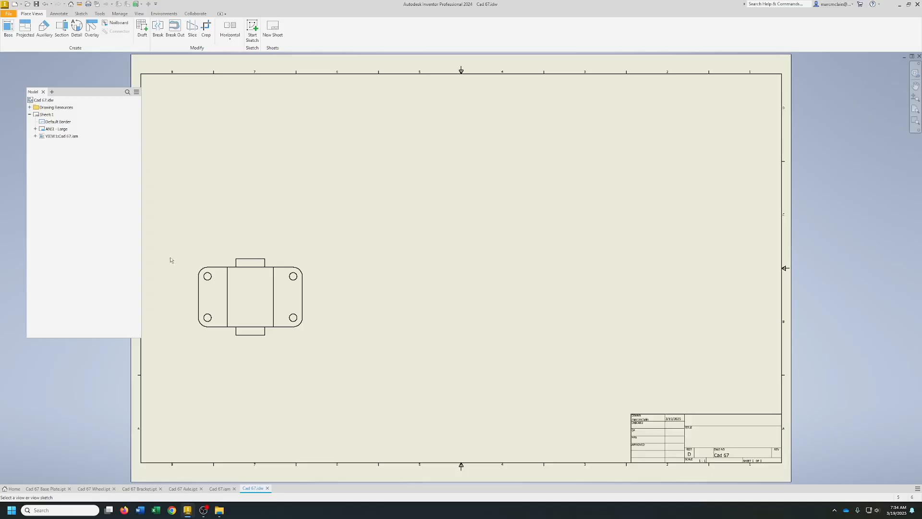
{"action": "left_click", "coordinate": [190, 296]}
{"action": "left_click", "coordinate": [183, 295]}
{"action": "left_click", "coordinate": [317, 296]}
{"action": "right_click", "coordinate": [319, 298]}
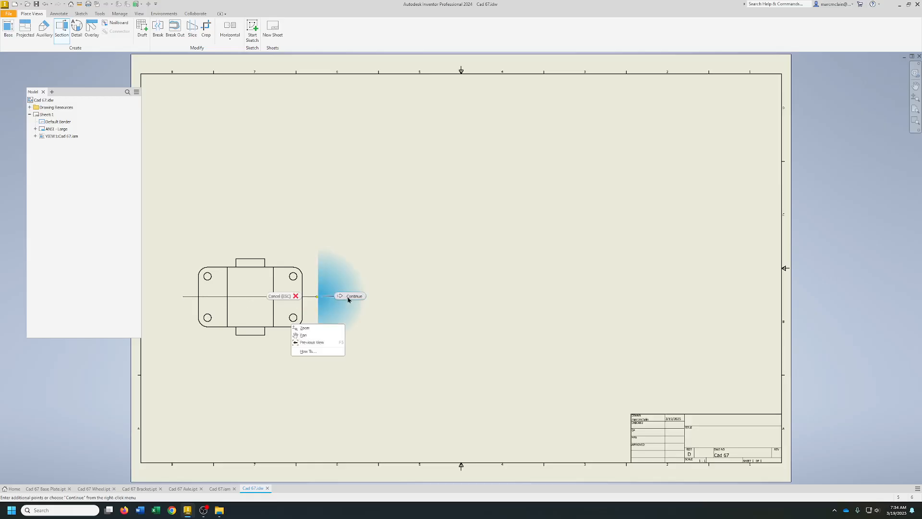
{"action": "left_click", "coordinate": [336, 298]}
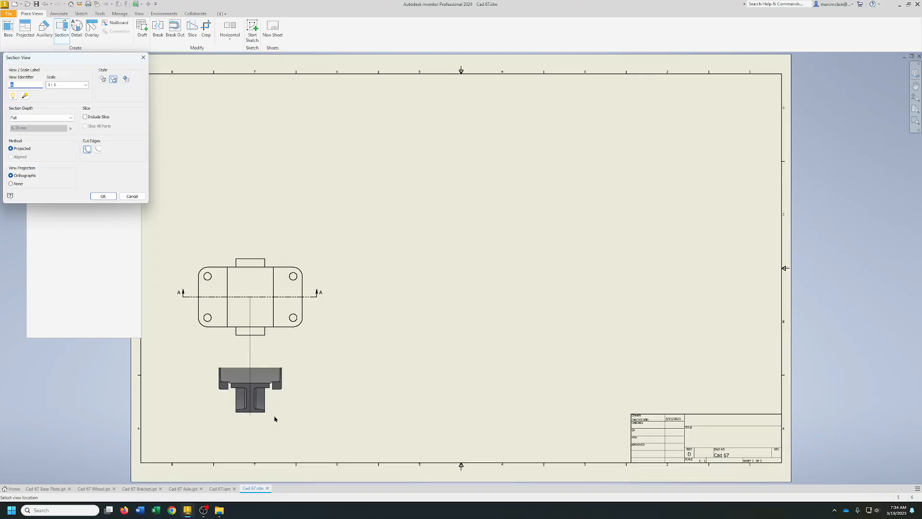
{"action": "left_click", "coordinate": [268, 446]}
Move the section view and the top view up the sheet so both fit inside the border with a gap between them.
{"action": "middle_click_drag", "start_coordinate": [323, 396], "coordinate": [355, 309]}
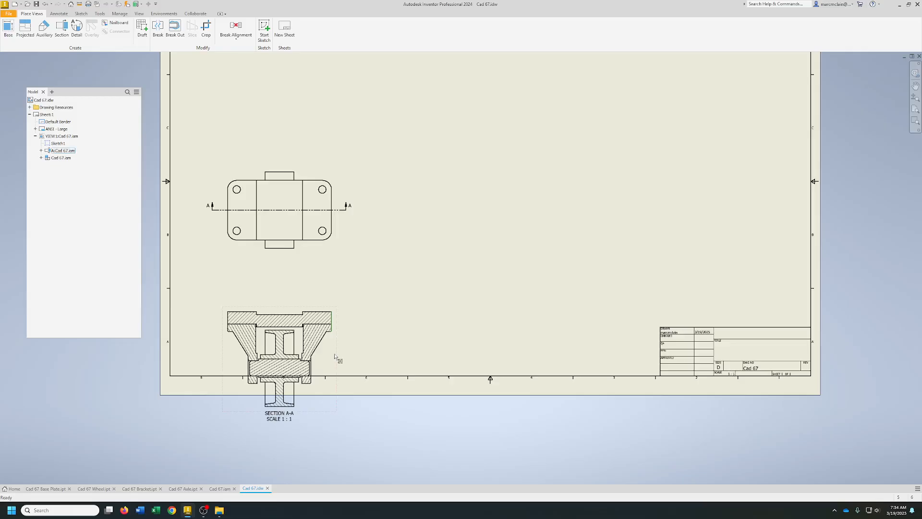
{"action": "left_click_drag", "start_coordinate": [335, 353], "coordinate": [335, 302]}
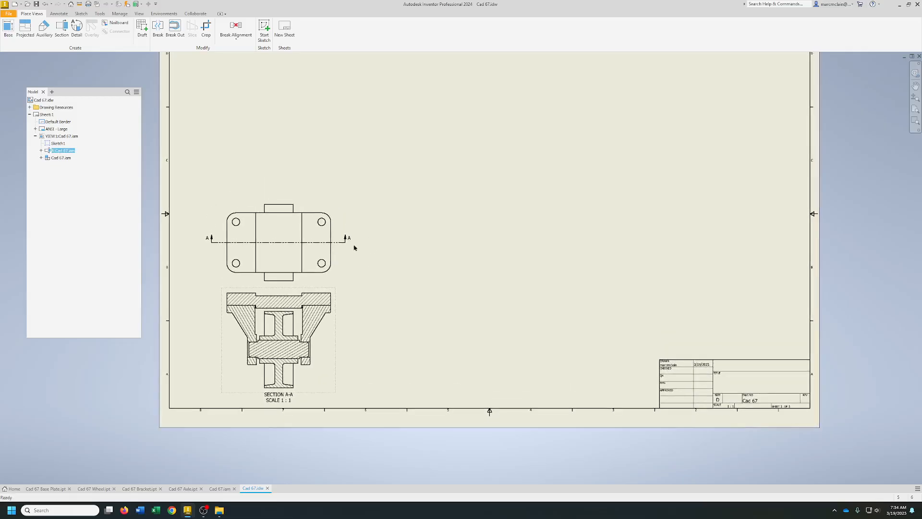
{"action": "left_click", "coordinate": [323, 212]}
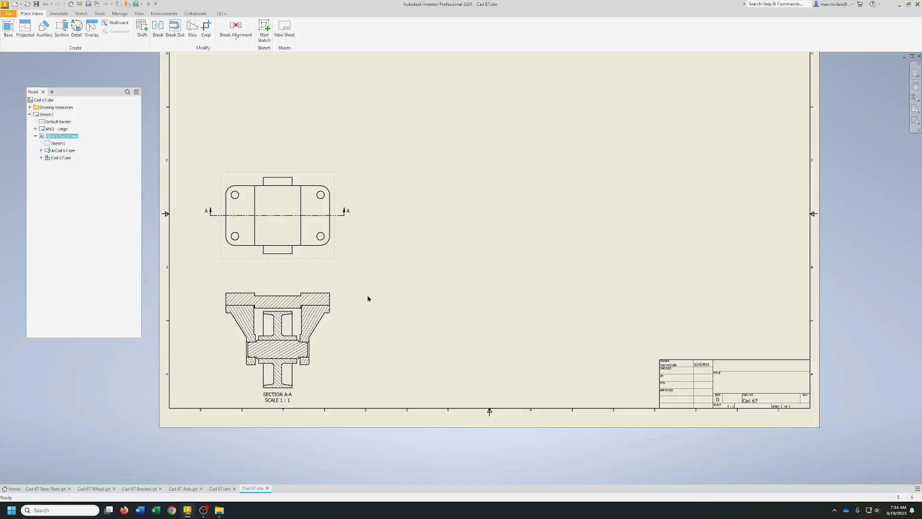
{"action": "left_click_drag", "start_coordinate": [328, 288], "coordinate": [334, 276]}
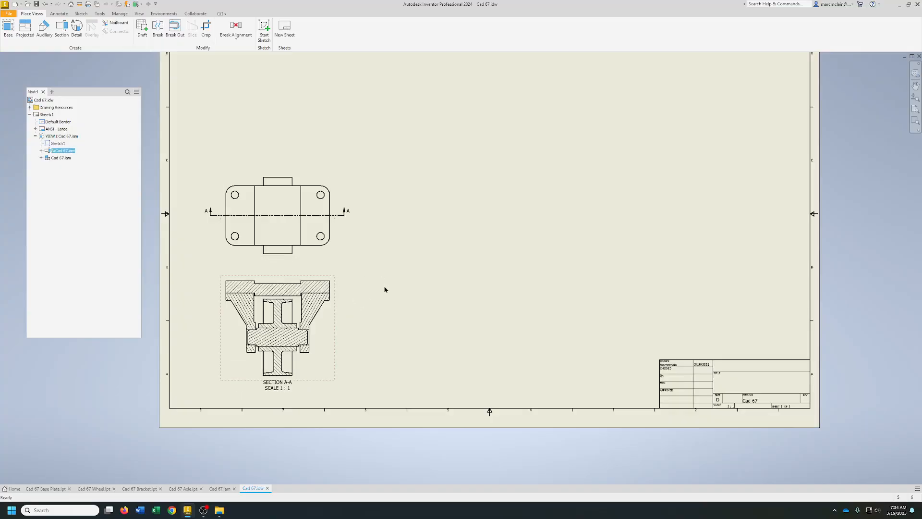
Project a side view from section A-A to its right, and hide the axle's hatching in the section.
{"action": "left_click", "coordinate": [25, 29]}
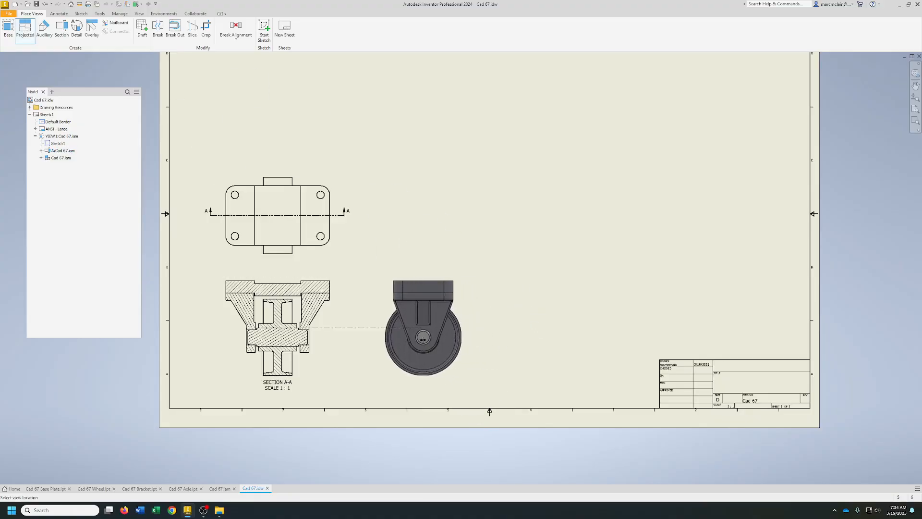
{"action": "left_click", "coordinate": [423, 339]}
{"action": "right_click", "coordinate": [472, 324]}
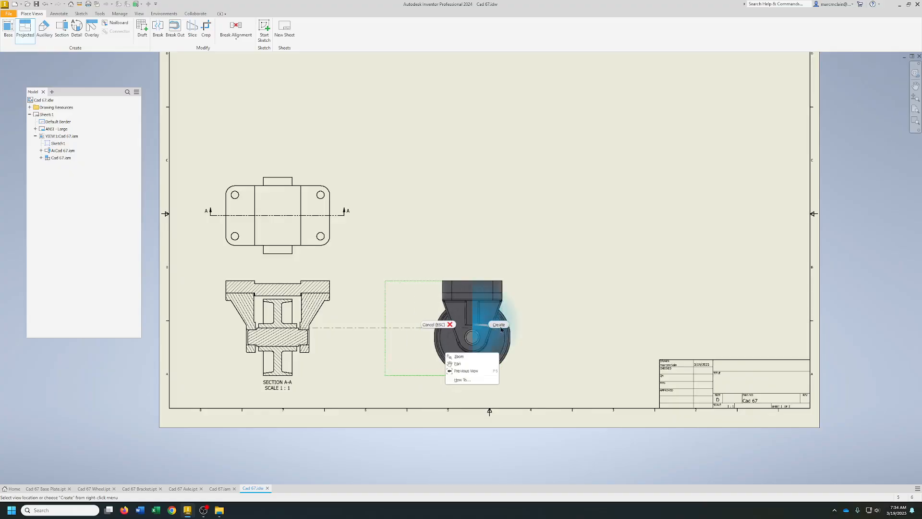
{"action": "left_click", "coordinate": [500, 325]}
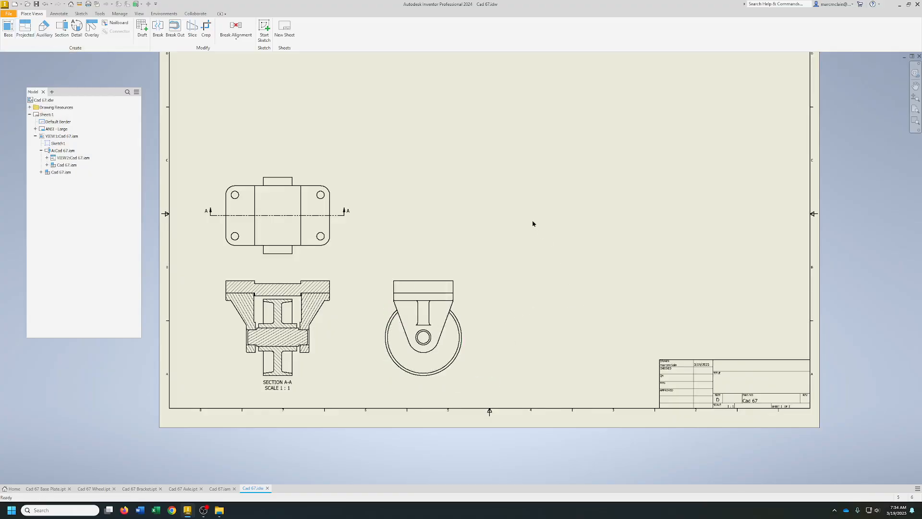
{"action": "right_click", "coordinate": [291, 340]}
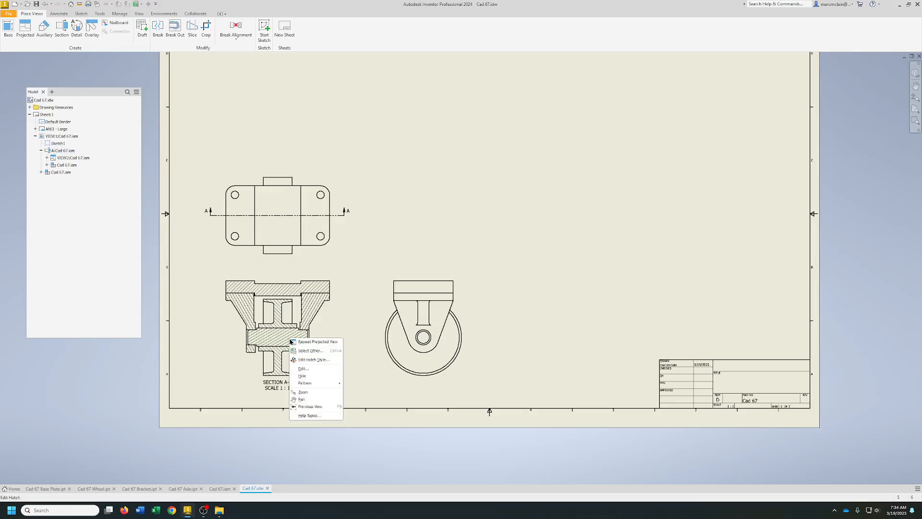
{"action": "left_click", "coordinate": [303, 376]}
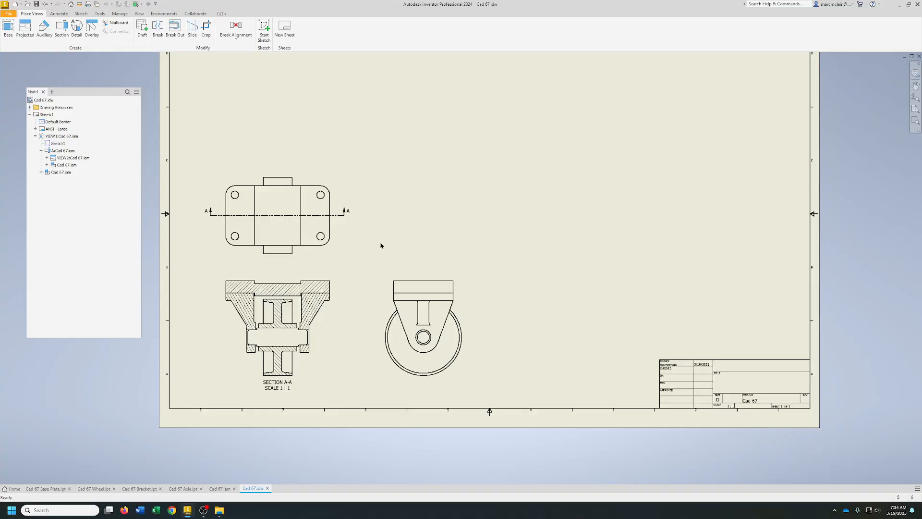
Place a 1:1 front base view of Cad 67 Base Plate.ipt with a projected top view above it.
{"action": "middle_click_drag", "start_coordinate": [369, 234], "coordinate": [366, 337]}
{"action": "left_click", "coordinate": [8, 28]}
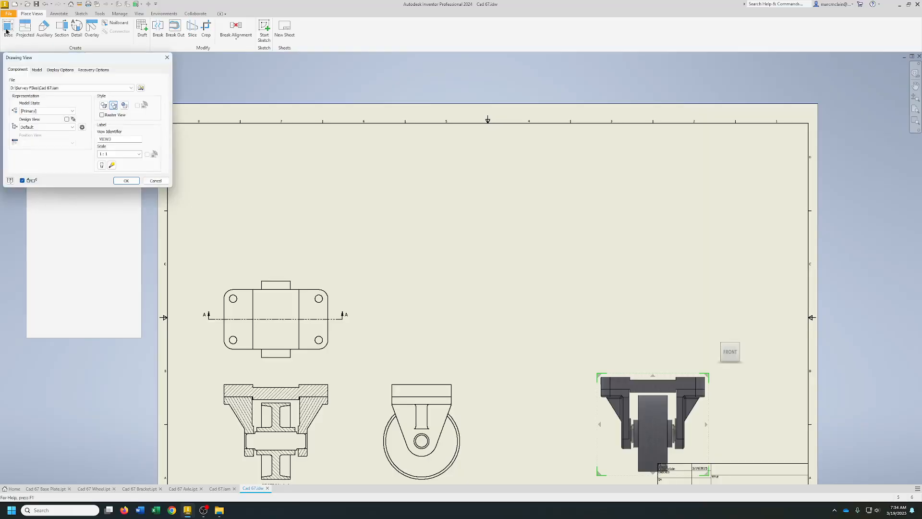
{"action": "left_click", "coordinate": [131, 87]}
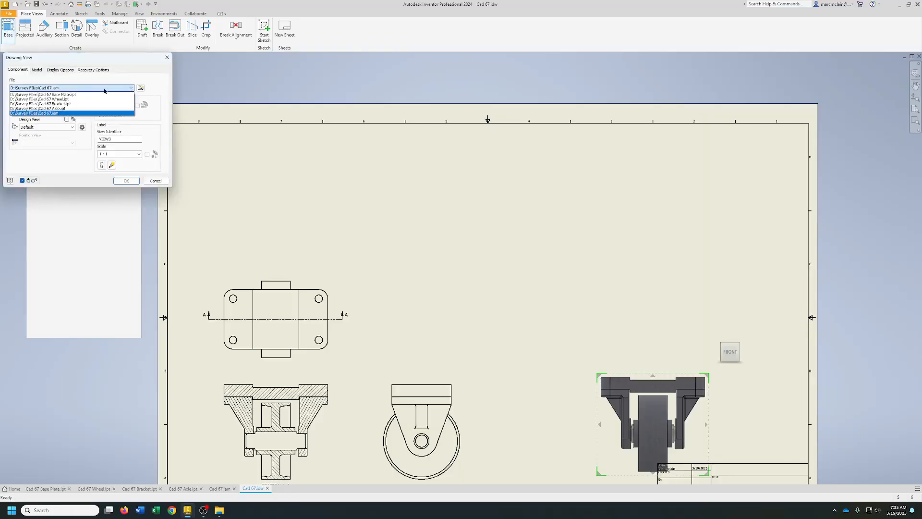
{"action": "left_click", "coordinate": [72, 94]}
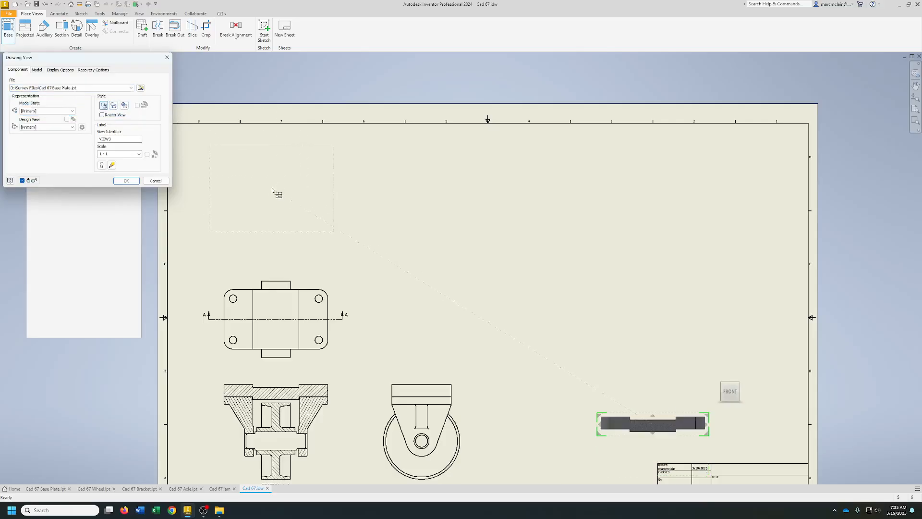
{"action": "left_click", "coordinate": [650, 356]}
{"action": "right_click", "coordinate": [650, 355]}
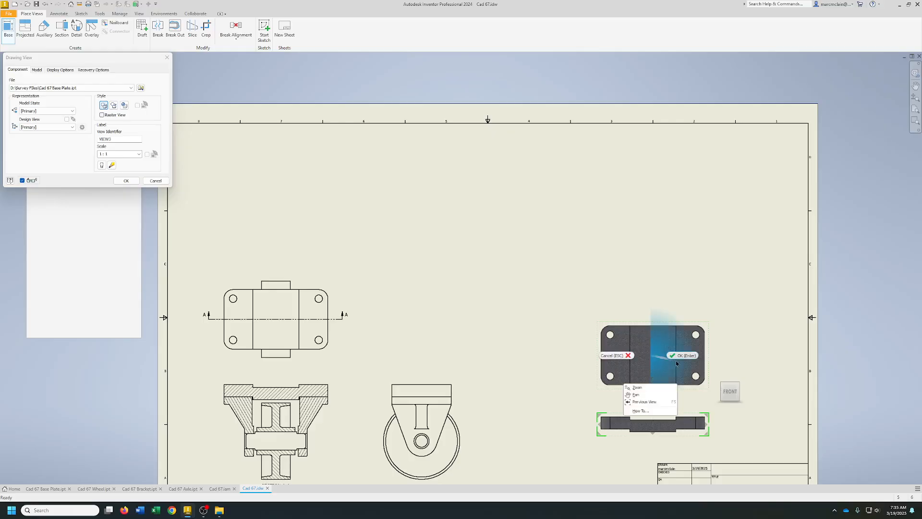
{"action": "left_click", "coordinate": [677, 357]}
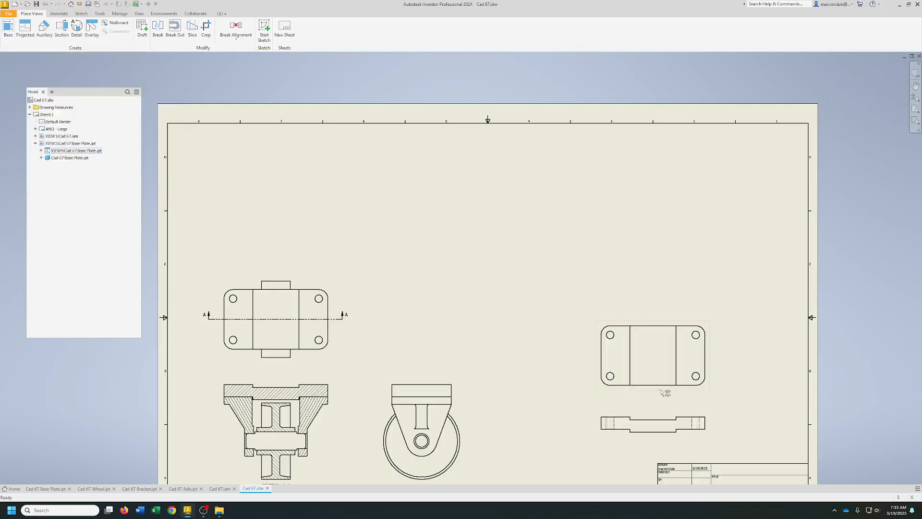
Move the base plate's front and top views to the sheet's upper-left area, directly above the assembly's top view.
{"action": "left_click", "coordinate": [663, 413]}
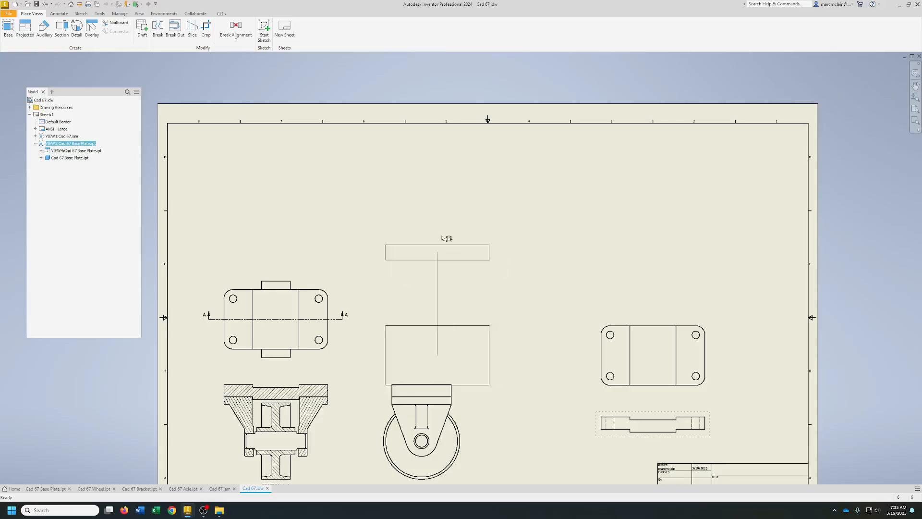
{"action": "left_click_drag", "start_coordinate": [446, 238], "coordinate": [487, 229]}
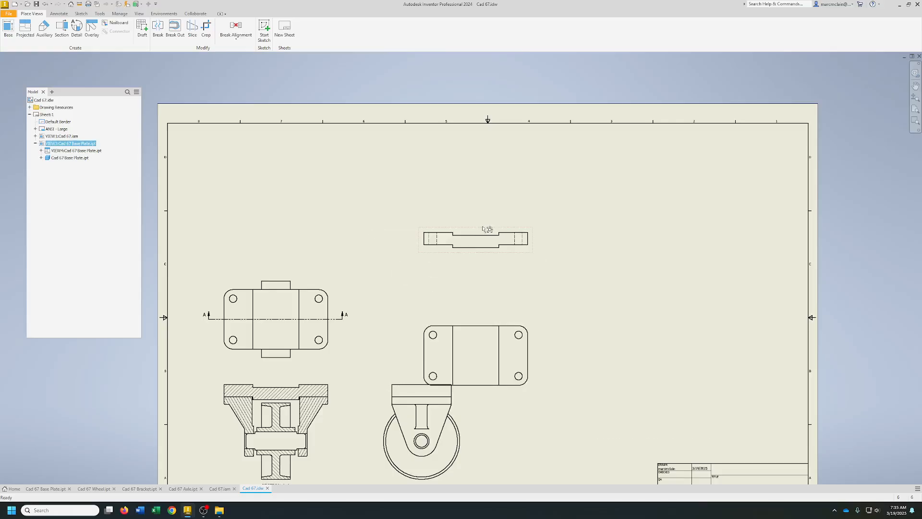
{"action": "left_click_drag", "start_coordinate": [485, 321], "coordinate": [487, 138]}
{"action": "double_click", "coordinate": [477, 244]}
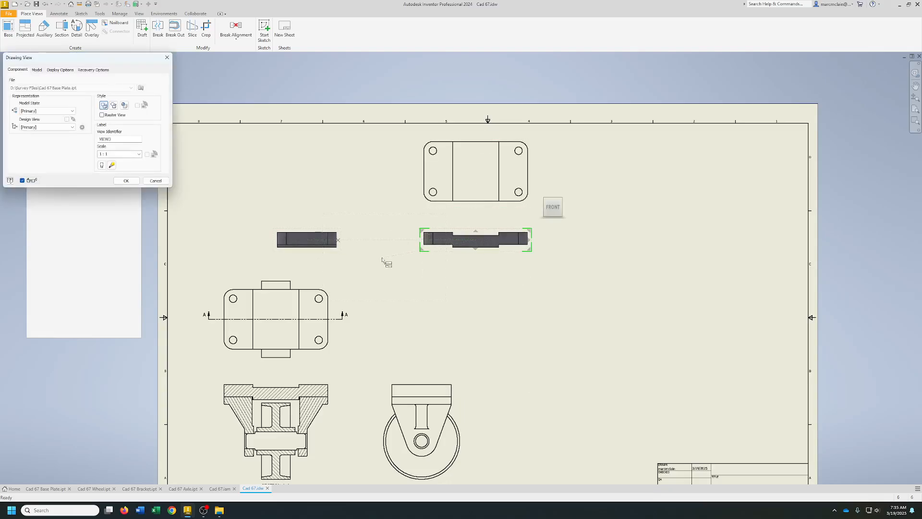
{"action": "left_click", "coordinate": [155, 181]}
{"action": "left_click_drag", "start_coordinate": [495, 255], "coordinate": [295, 263]}
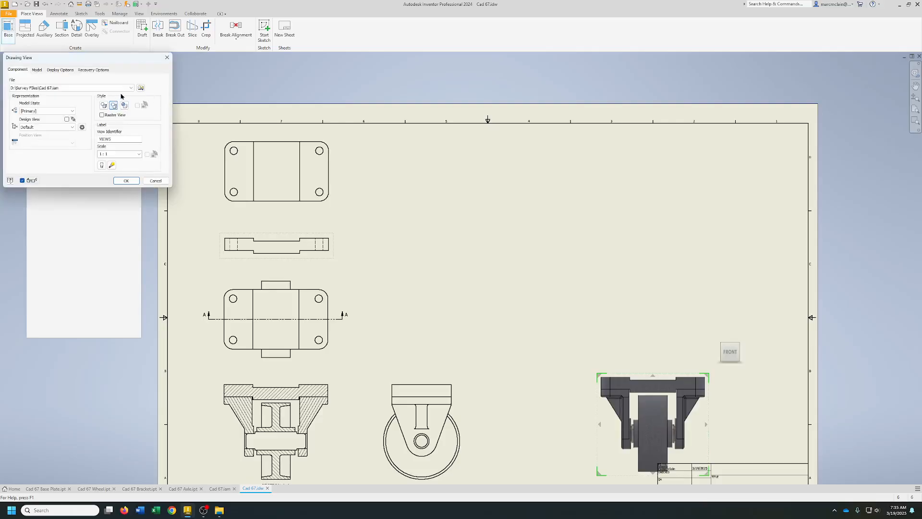
Place a 1:1 base view of Cad 67 Wheel.ipt in the right orientation and move it to the sheet's upper middle.
{"action": "left_click", "coordinate": [130, 88]}
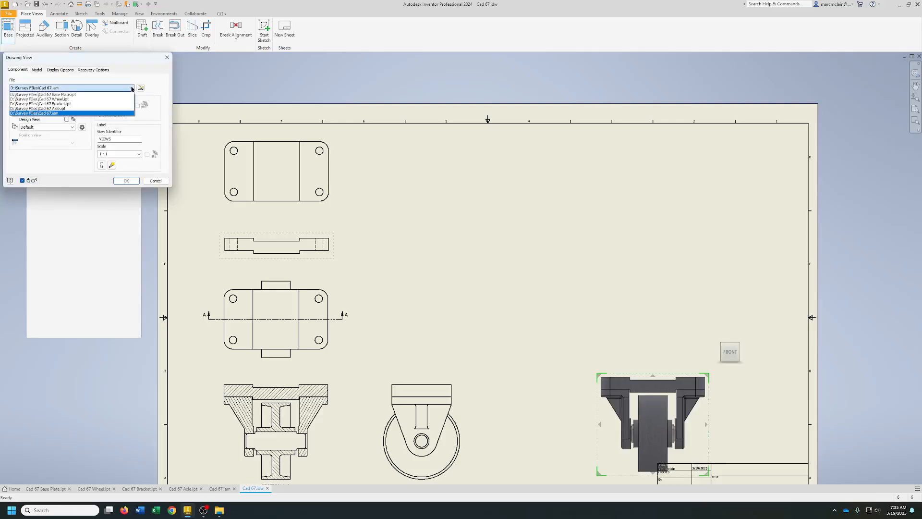
{"action": "left_click", "coordinate": [84, 100]}
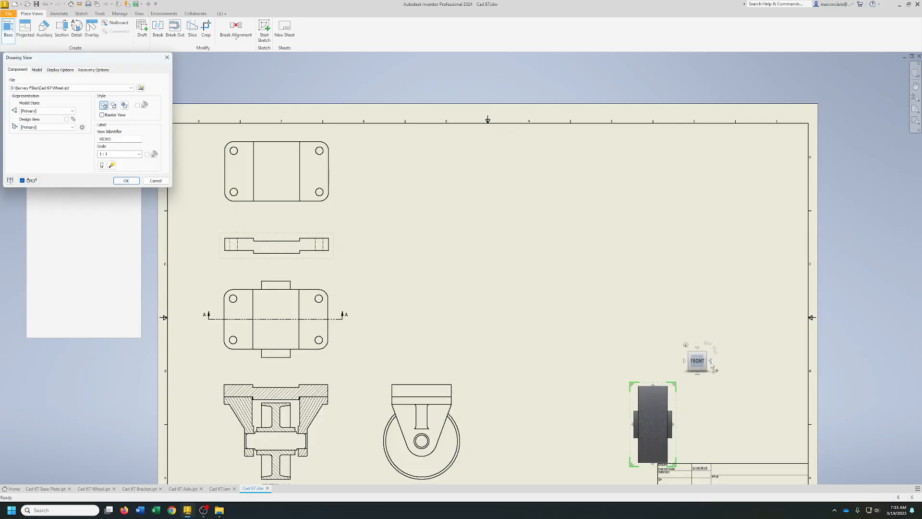
{"action": "left_click", "coordinate": [712, 364]}
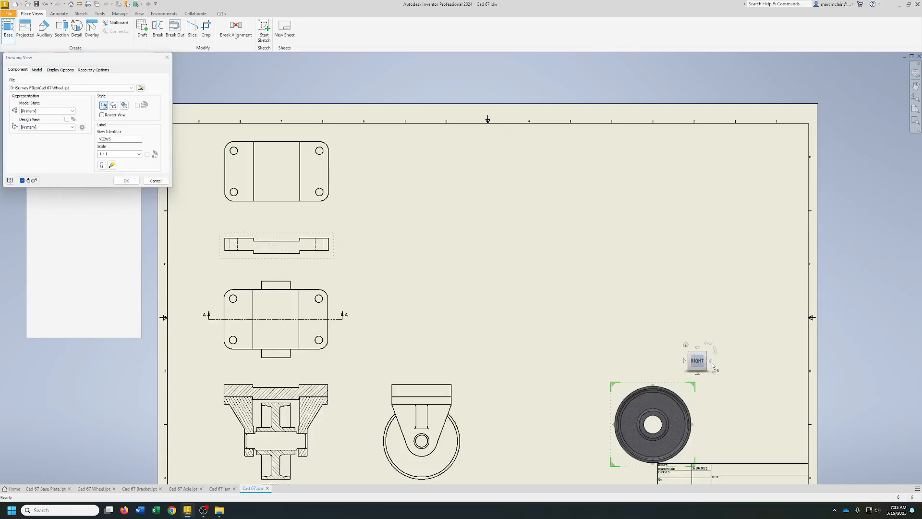
{"action": "left_click", "coordinate": [125, 181]}
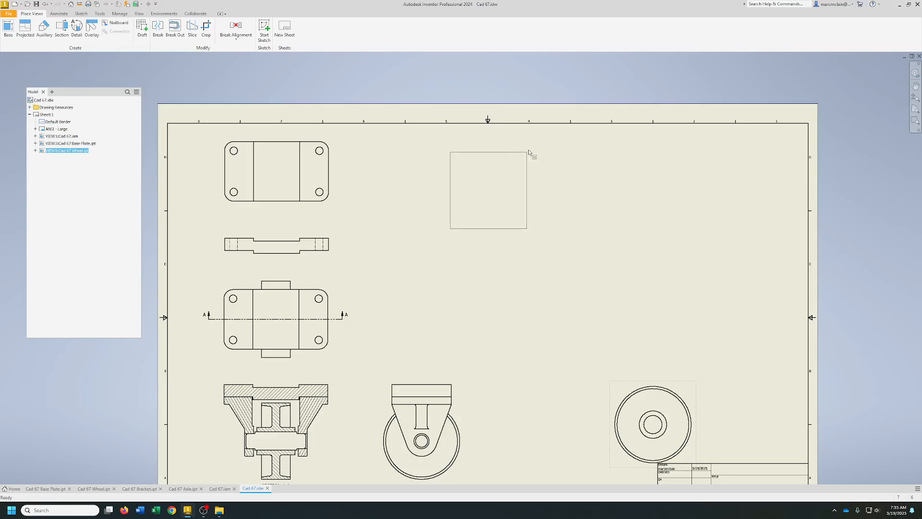
{"action": "left_click", "coordinate": [561, 144]}
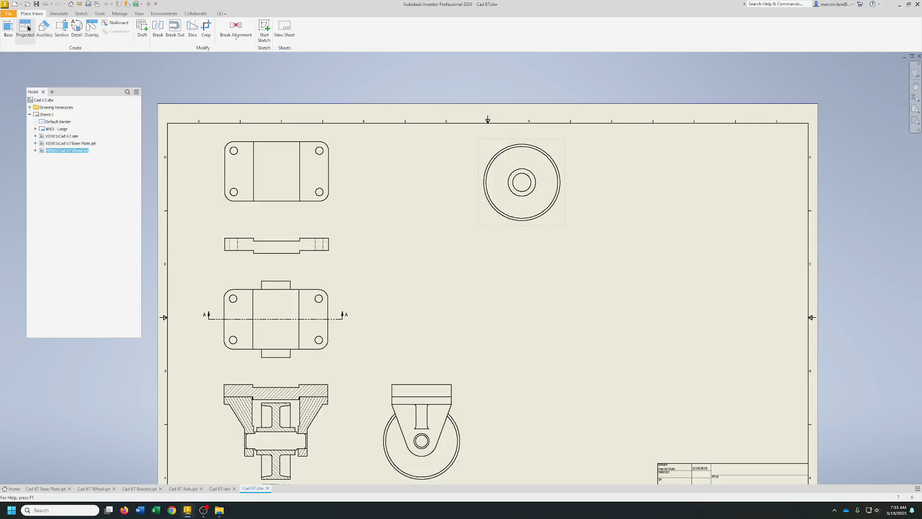
Create a 1:1 half section of the wheel with a cutting line from below through its centre to the left, placed left of the wheel view.
{"action": "left_click", "coordinate": [59, 30]}
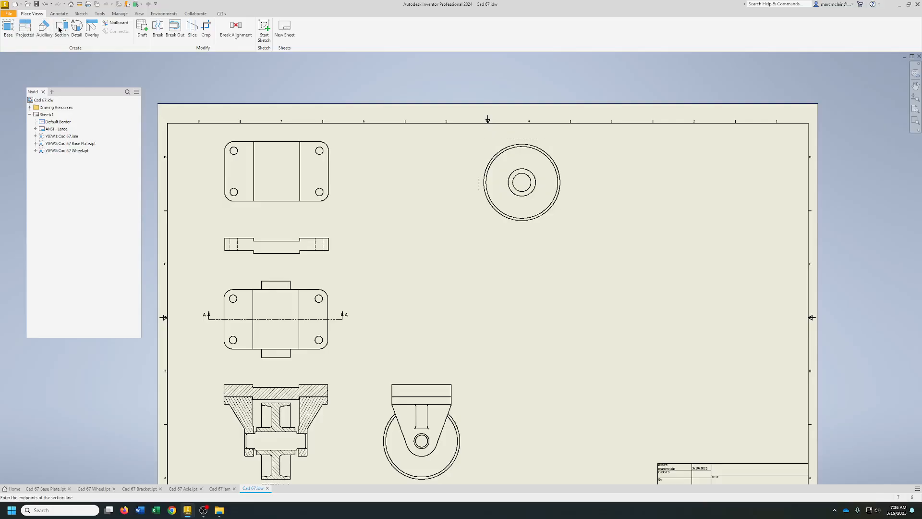
{"action": "left_click", "coordinate": [523, 235]}
{"action": "left_click", "coordinate": [522, 182]}
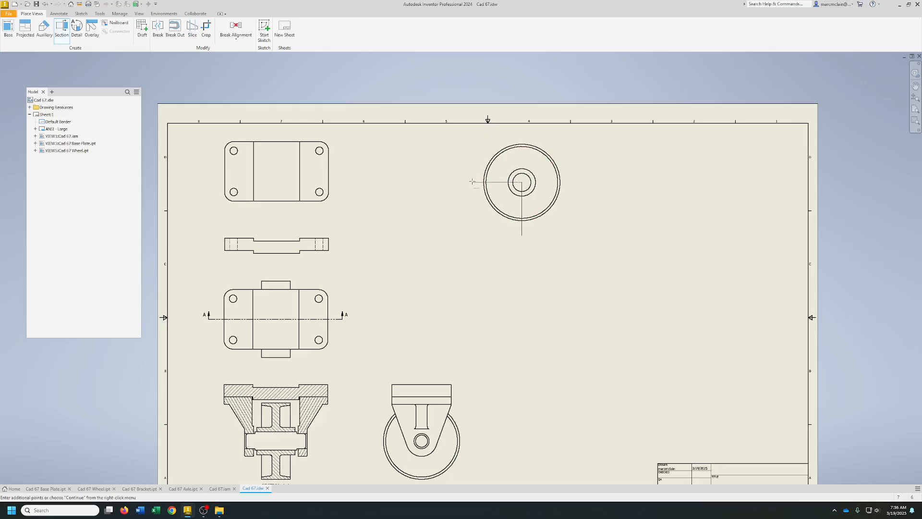
{"action": "right_click", "coordinate": [472, 182]}
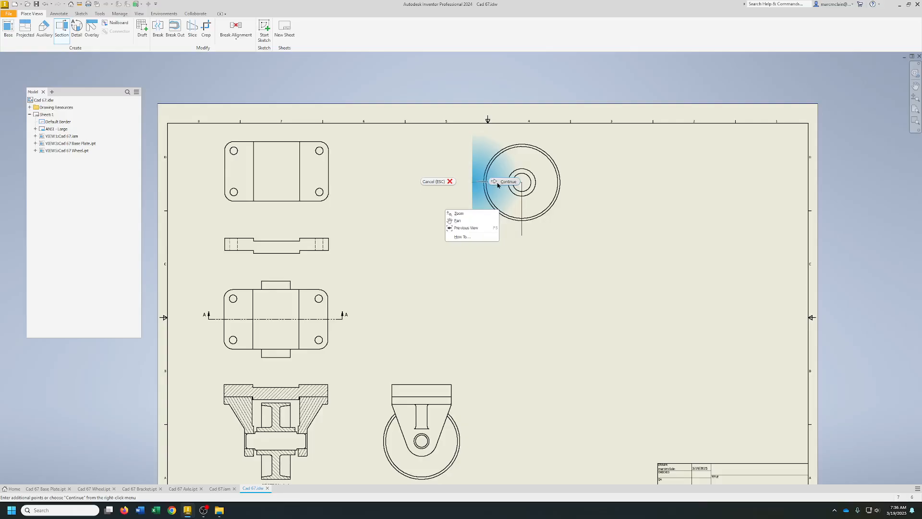
{"action": "left_click", "coordinate": [494, 180]}
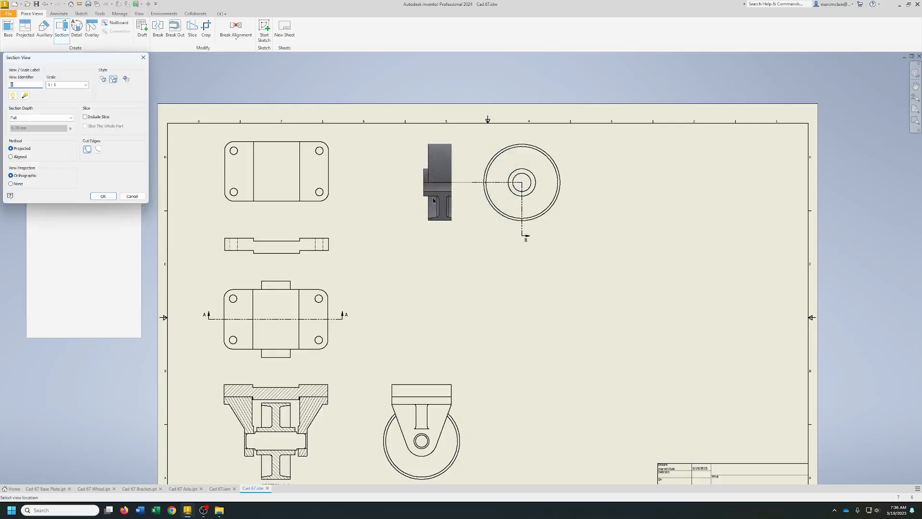
{"action": "left_click", "coordinate": [433, 200]}
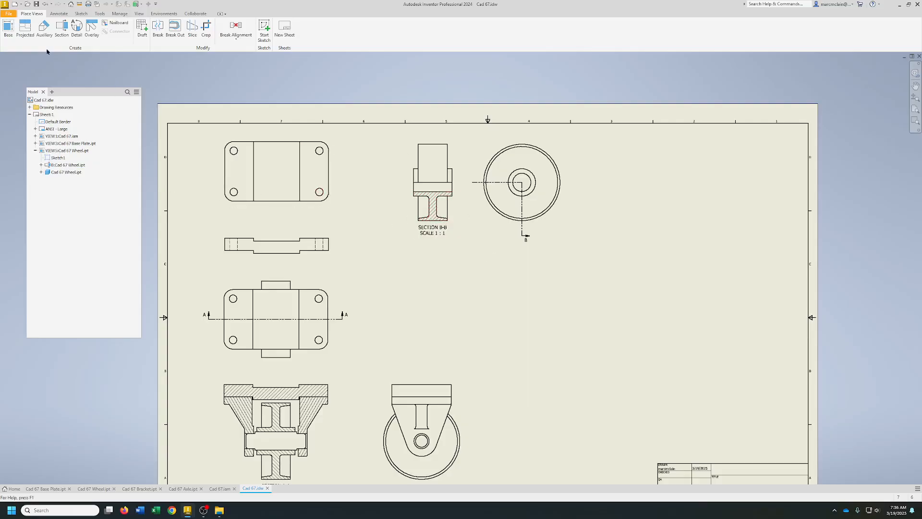
Place a 1:1 front base view of Cad 67 Bracket.ipt with projected top and side views, and move them to the sheet's upper-right area.
{"action": "left_click", "coordinate": [8, 28]}
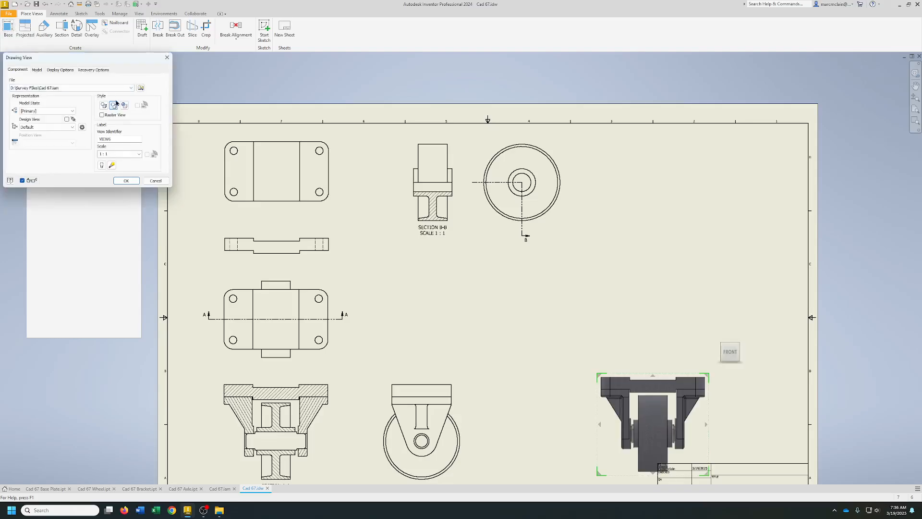
{"action": "left_click", "coordinate": [131, 88]}
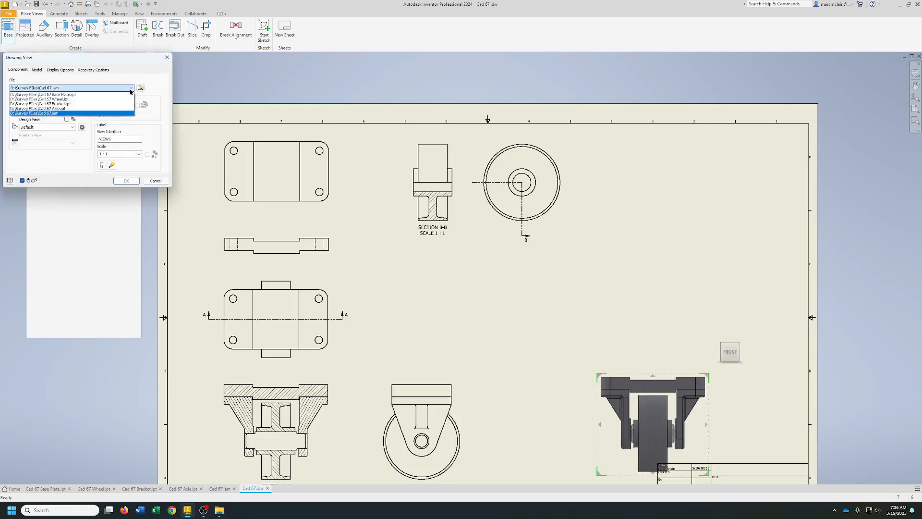
{"action": "left_click", "coordinate": [85, 107]}
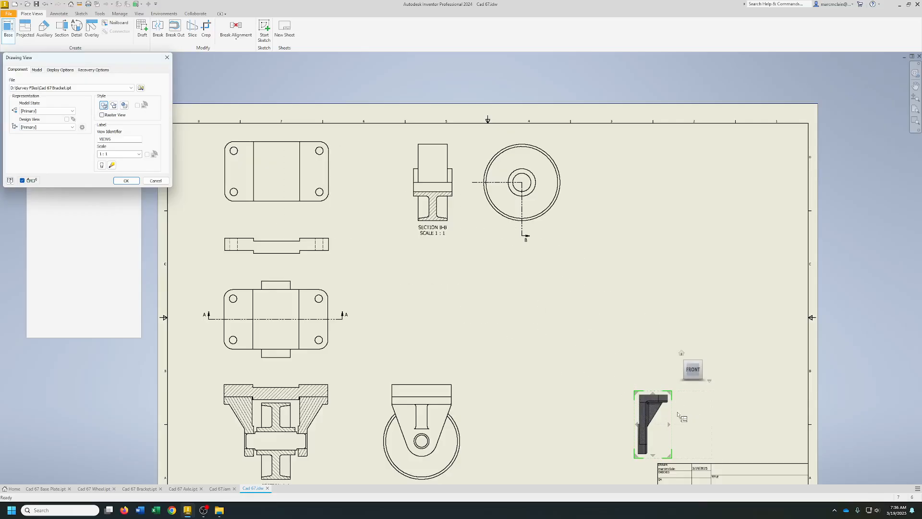
{"action": "left_click", "coordinate": [729, 416]}
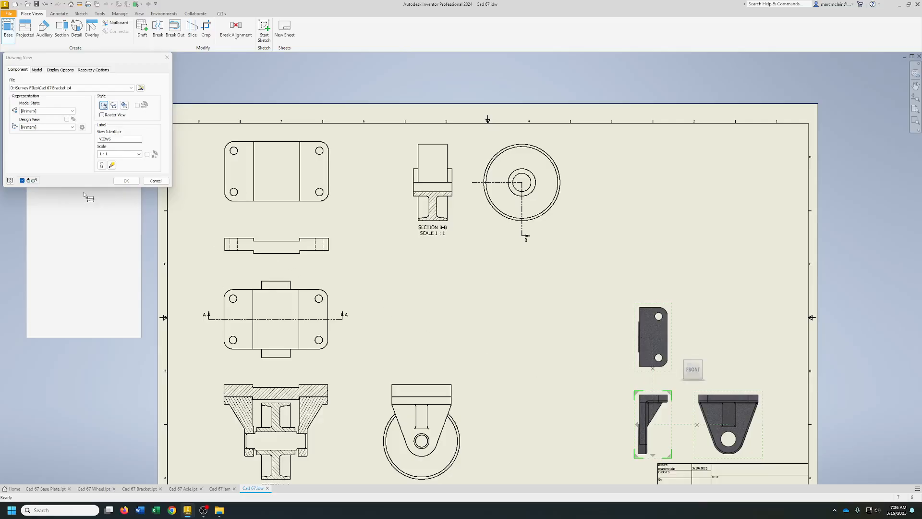
{"action": "left_click", "coordinate": [127, 181]}
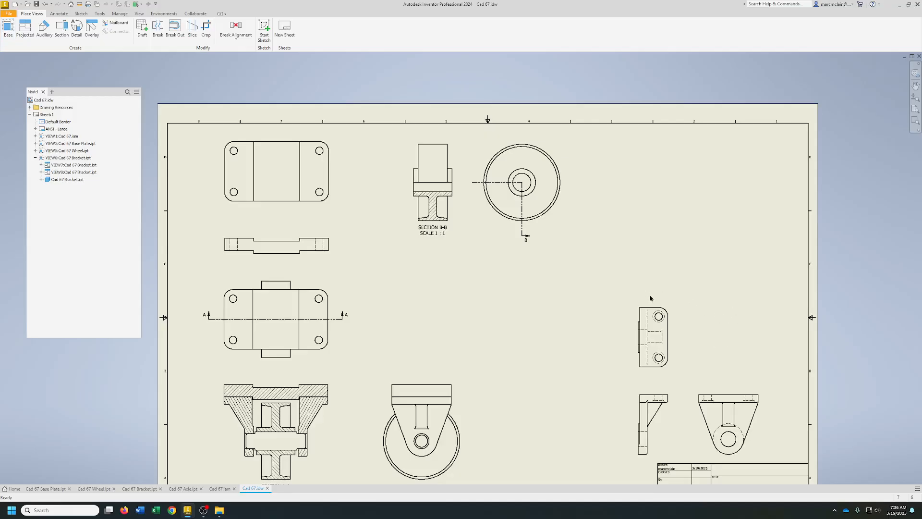
{"action": "left_click_drag", "start_coordinate": [652, 301], "coordinate": [651, 148]}
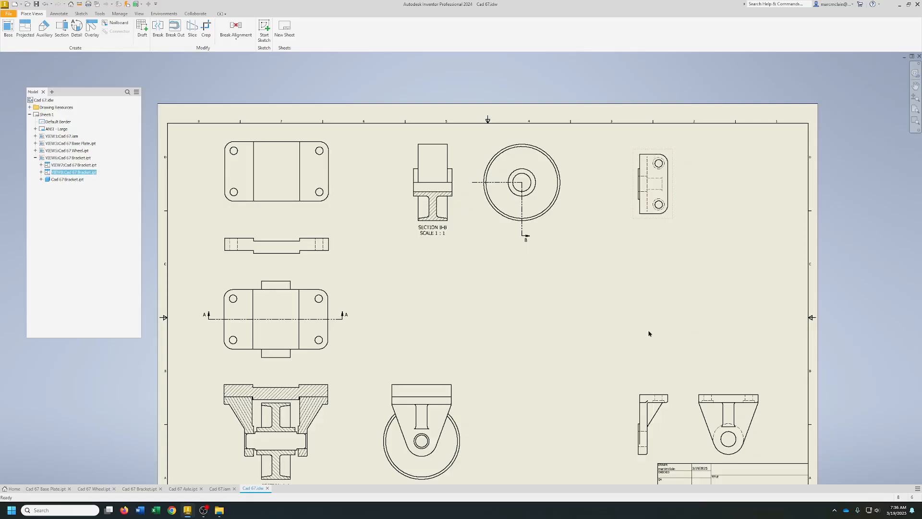
{"action": "left_click_drag", "start_coordinate": [658, 390], "coordinate": [660, 236]}
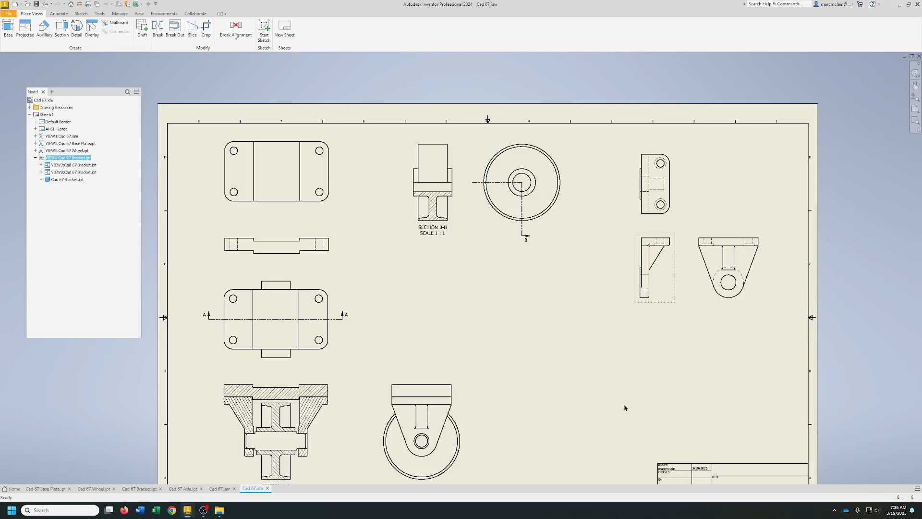
Place a 1:1 front base view of Cad 67 Axle.ipt with a projected side view, and move both below the wheel views.
{"action": "left_click", "coordinate": [8, 28]}
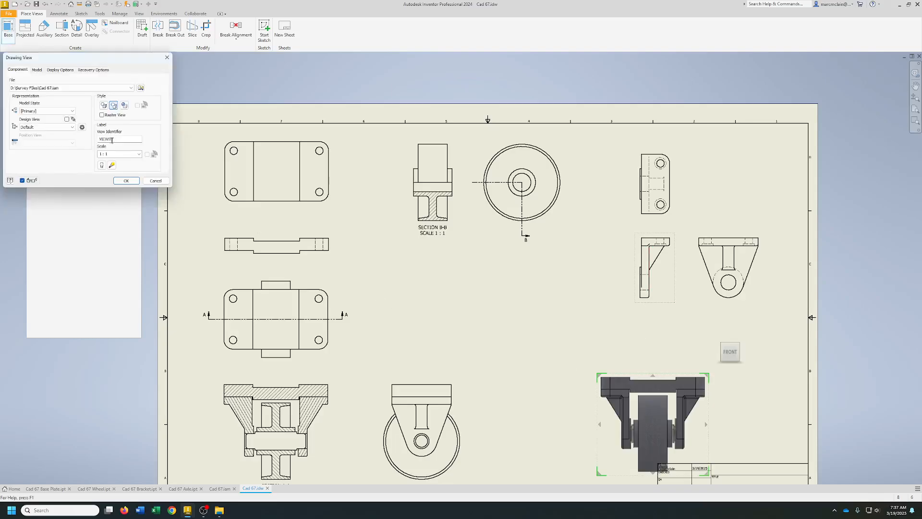
{"action": "left_click", "coordinate": [130, 88]}
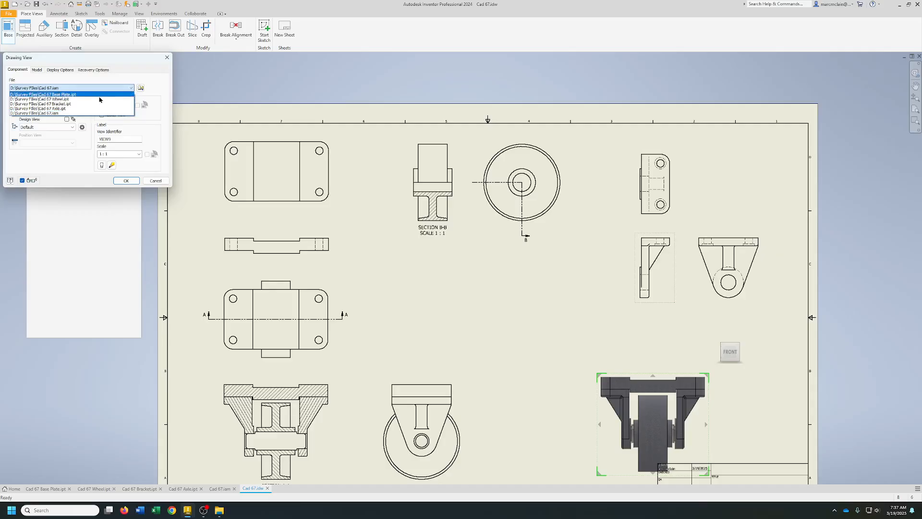
{"action": "left_click", "coordinate": [66, 109]}
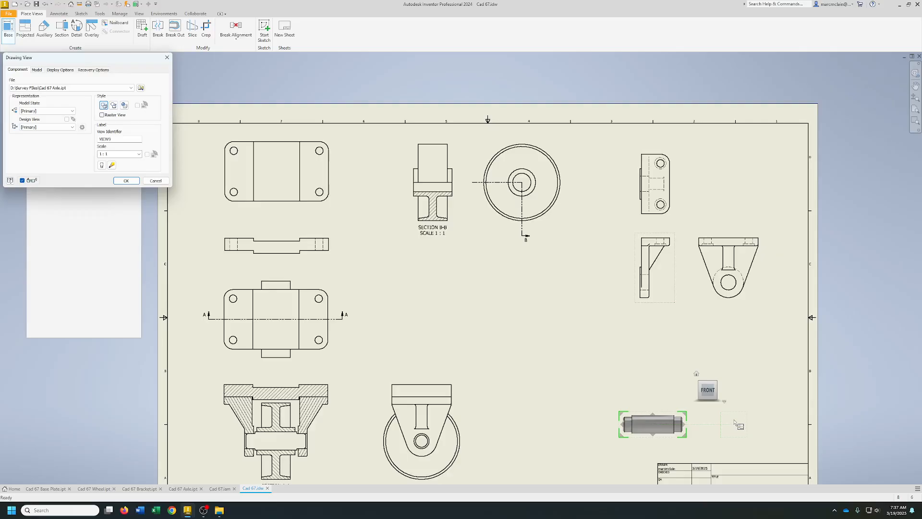
{"action": "left_click", "coordinate": [736, 422]}
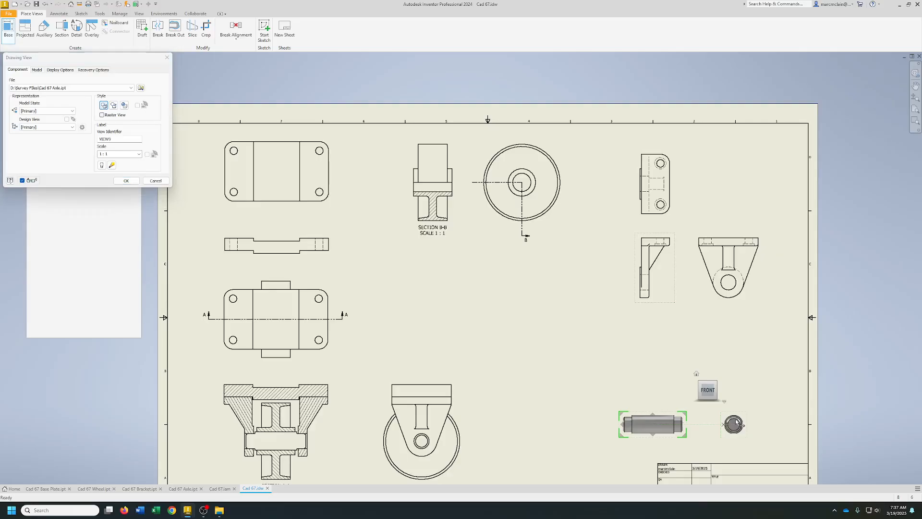
{"action": "left_click", "coordinate": [126, 181]}
{"action": "left_click_drag", "start_coordinate": [679, 419], "coordinate": [454, 321]}
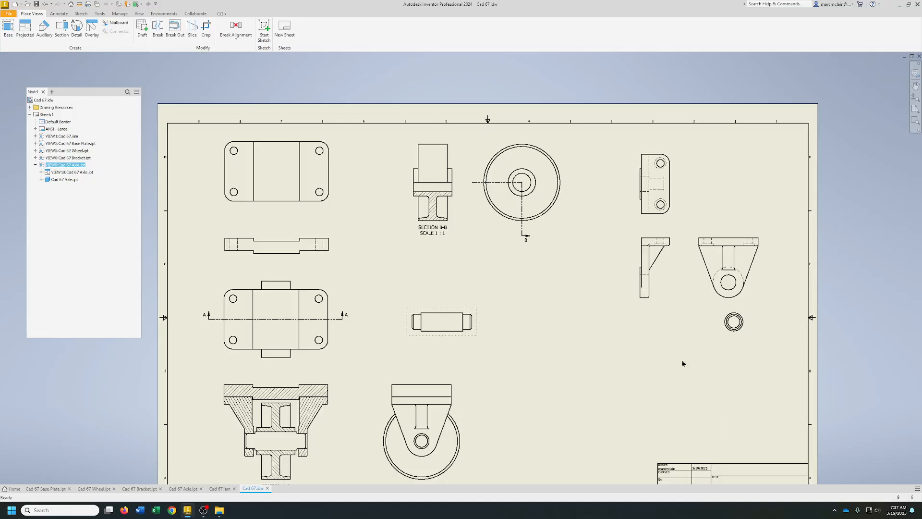
{"action": "left_click_drag", "start_coordinate": [726, 333], "coordinate": [522, 334]}
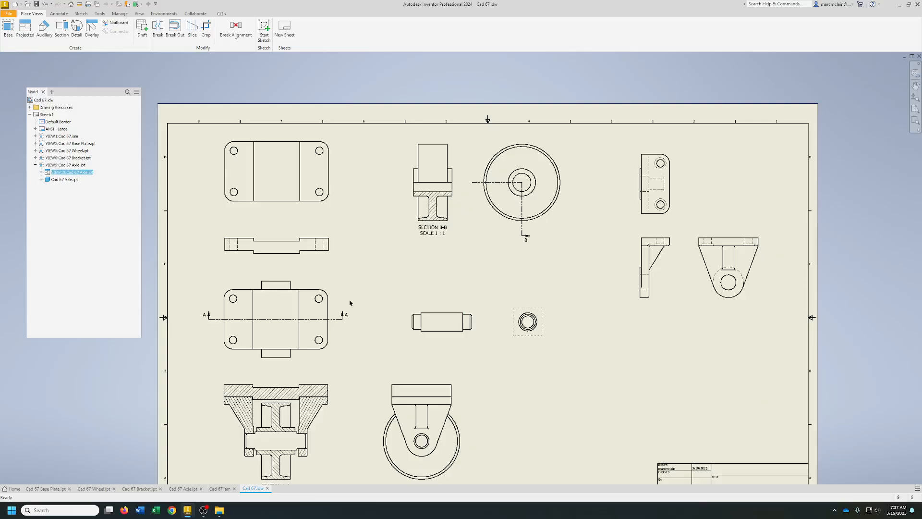
Place a structured, first-level parts list of Cad 67.iam directly above the title block, enabling the assembly's BOM view.
{"action": "middle_click_drag", "start_coordinate": [407, 320], "coordinate": [399, 242]}
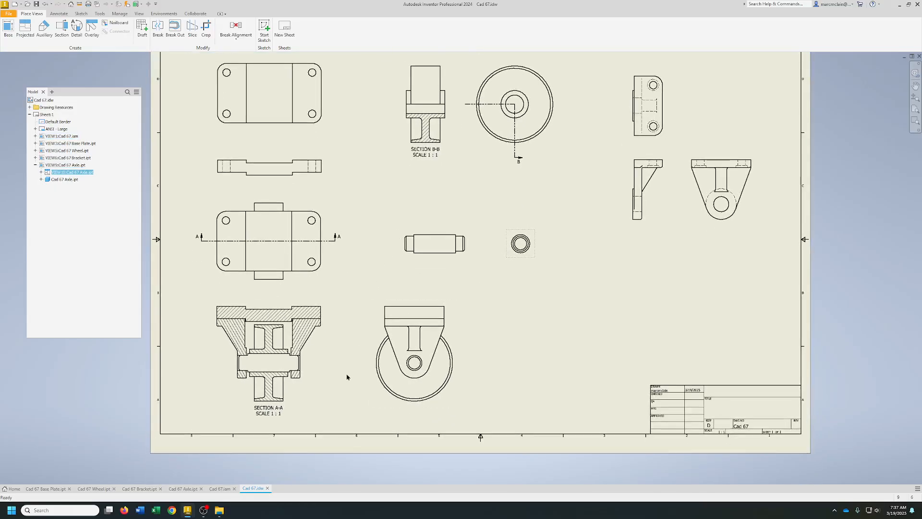
{"action": "middle_click_drag", "start_coordinate": [457, 287], "coordinate": [459, 339]}
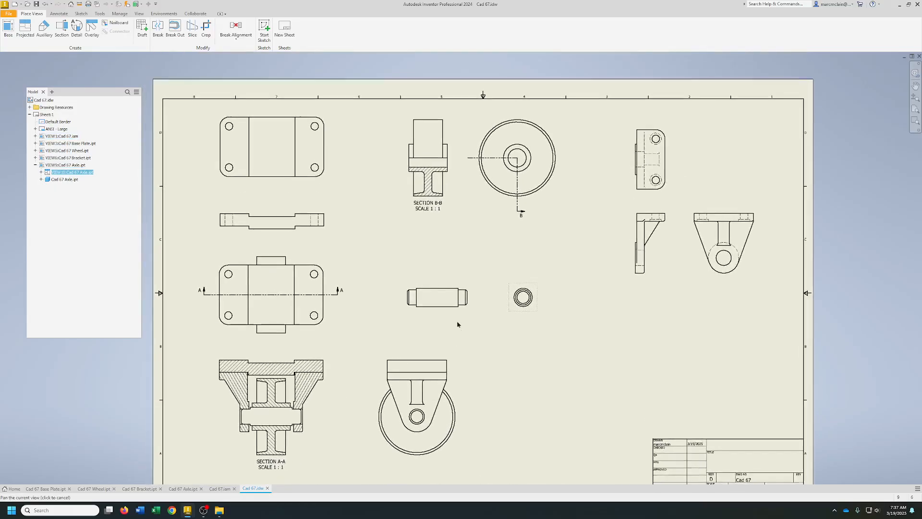
{"action": "middle_click_drag", "start_coordinate": [490, 296], "coordinate": [489, 249]}
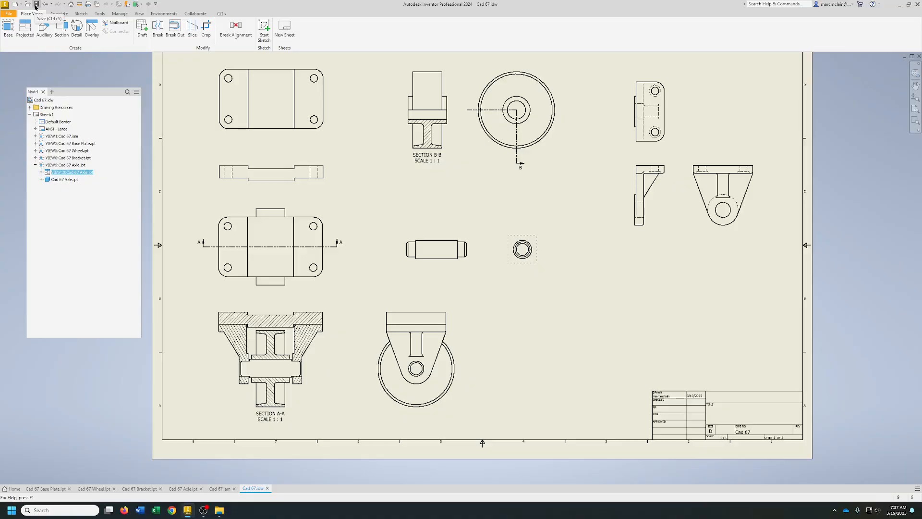
{"action": "left_click", "coordinate": [212, 202]}
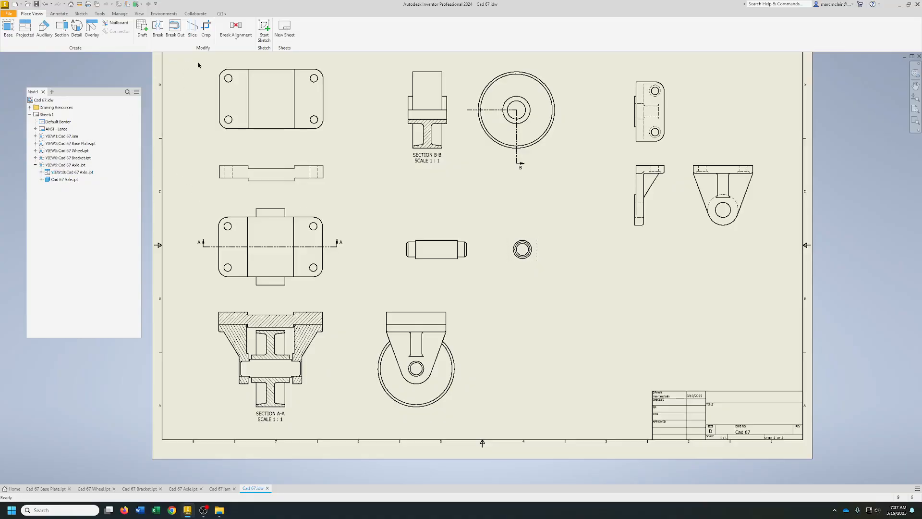
{"action": "left_click", "coordinate": [59, 13]}
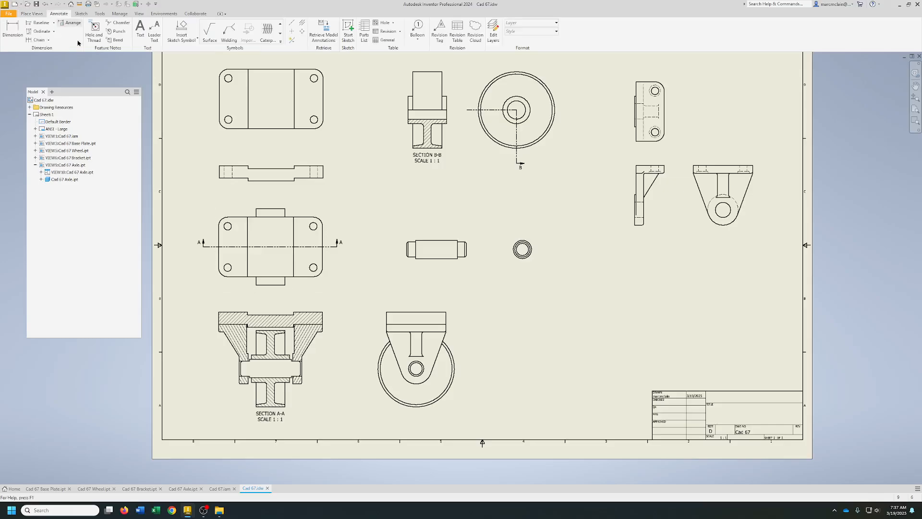
{"action": "left_click", "coordinate": [364, 32]}
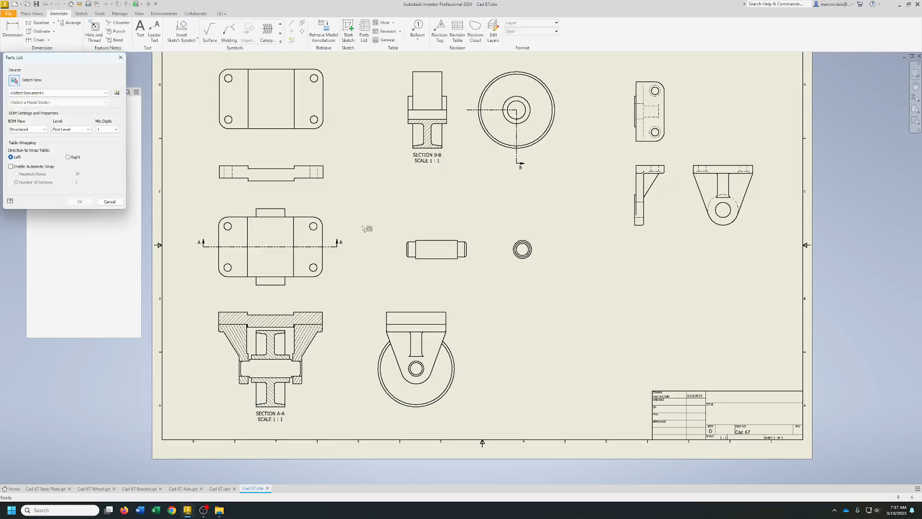
{"action": "left_click", "coordinate": [329, 314]}
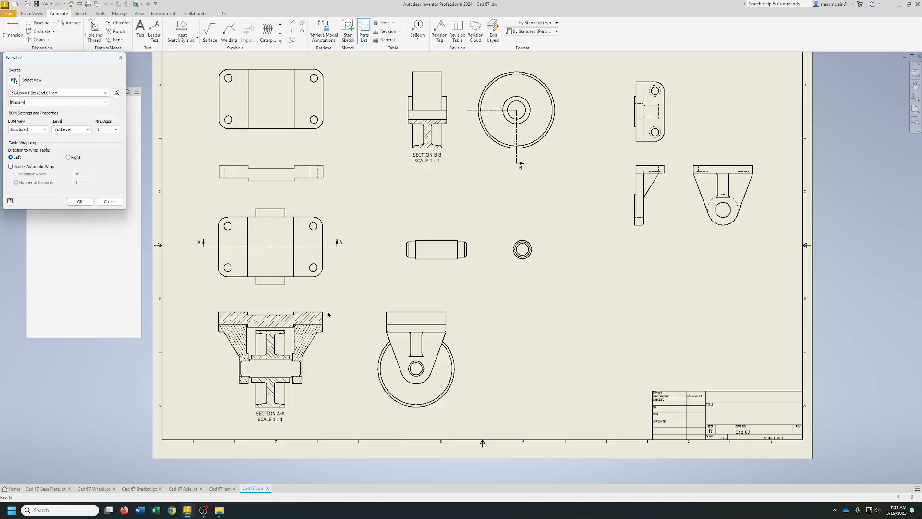
{"action": "left_click", "coordinate": [80, 202]}
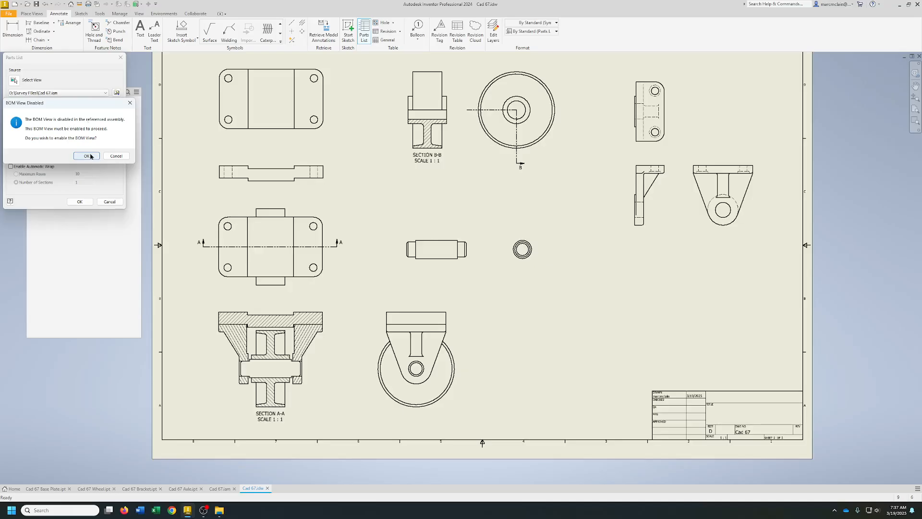
{"action": "left_click", "coordinate": [86, 156]}
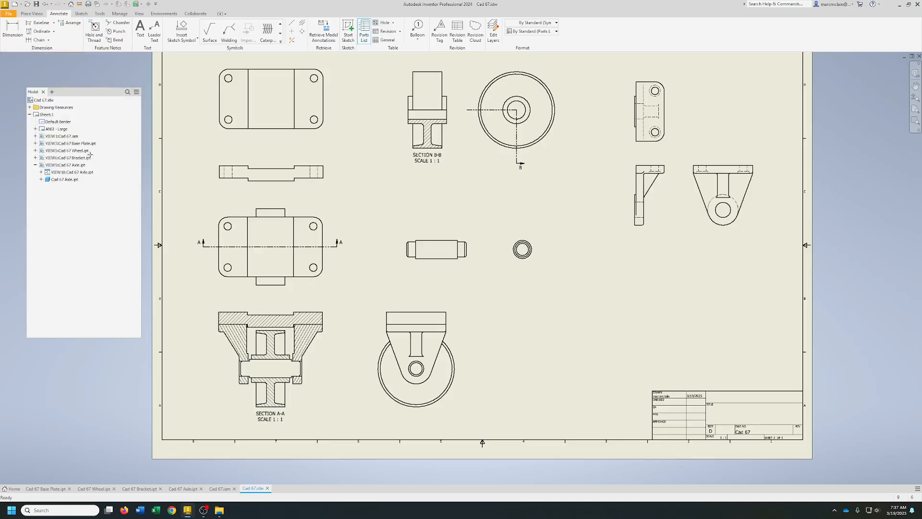
{"action": "left_click", "coordinate": [801, 366]}
Examine the placed parts list's item, quantity, part number and description columns up close.
{"action": "scroll", "coordinate": [783, 398], "scroll_direction": "down", "scroll_amount": 3}
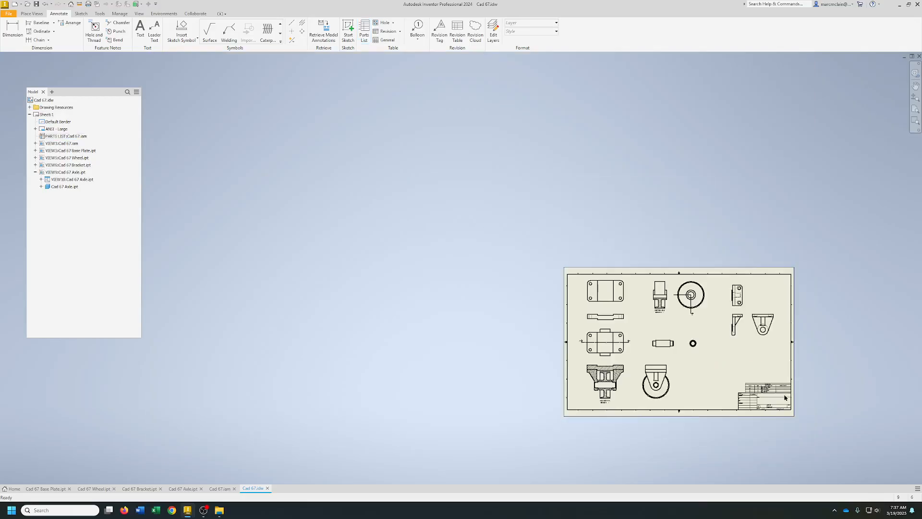
{"action": "scroll", "coordinate": [783, 397], "scroll_direction": "up", "scroll_amount": 9}
{"action": "scroll", "coordinate": [550, 302], "scroll_direction": "down", "scroll_amount": 3}
{"action": "left_click", "coordinate": [357, 274]}
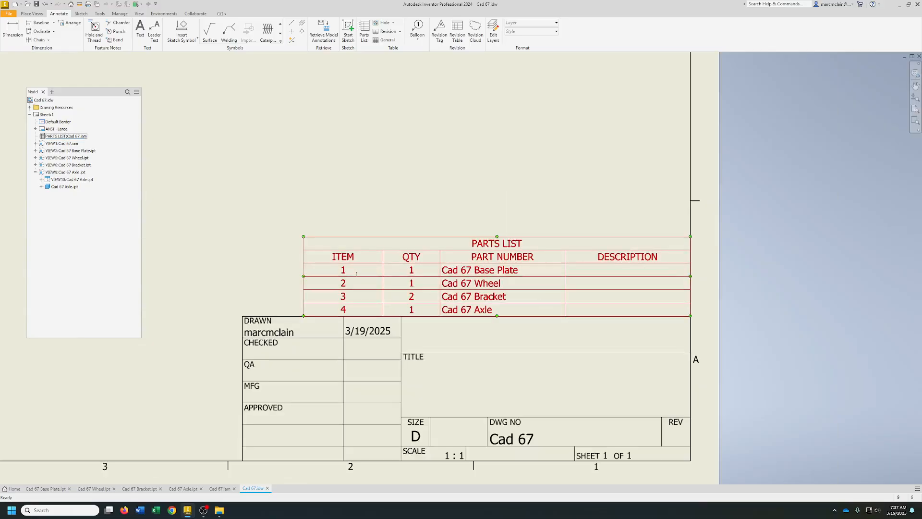
{"action": "key", "text": "Escape"}
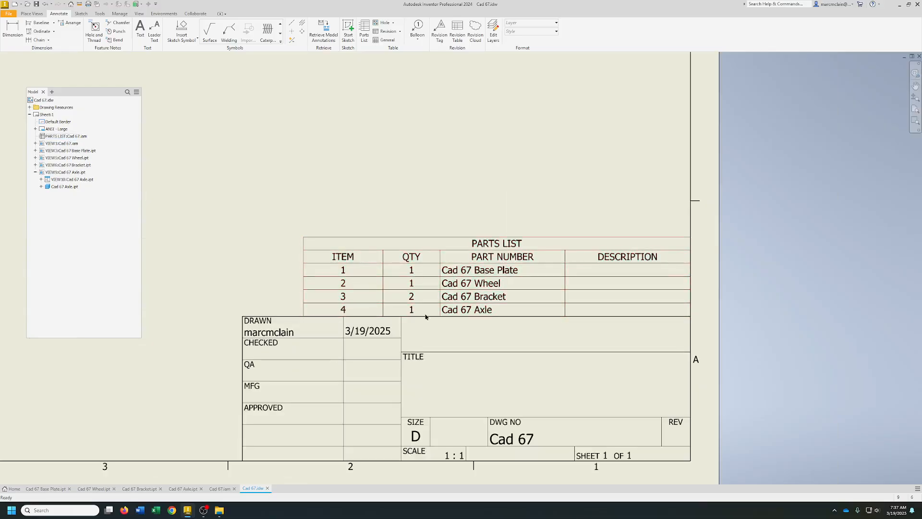
{"action": "left_click", "coordinate": [636, 313]}
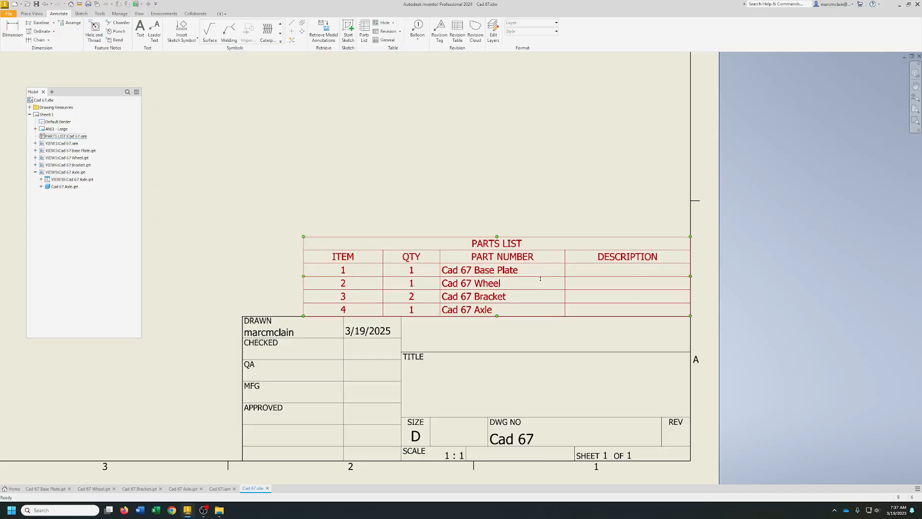
{"action": "key", "text": "Escape"}
{"action": "left_click", "coordinate": [609, 276]}
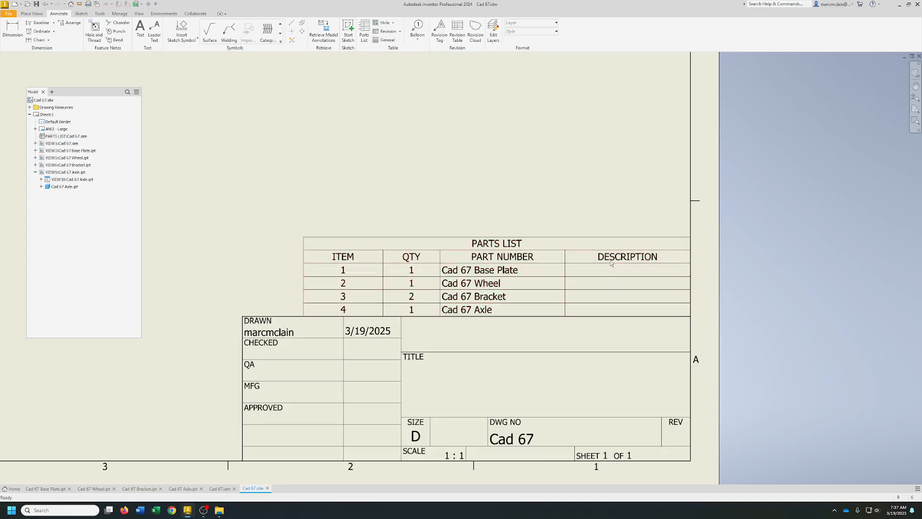
Fill in the parts list descriptions as Base Plate, Wheel, Bracket and Axle for items 1 to 4.
{"action": "double_click", "coordinate": [611, 261]}
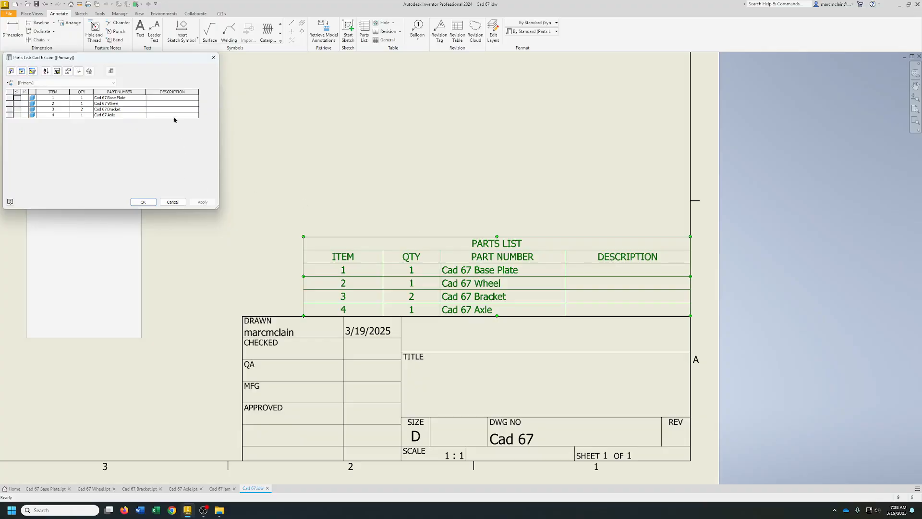
{"action": "left_click", "coordinate": [173, 99]}
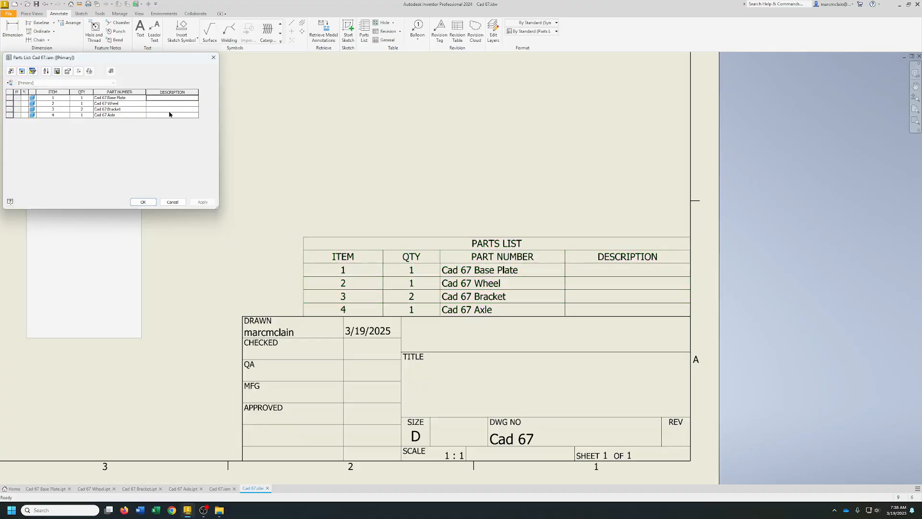
{"action": "type", "text": "Base Plate"}
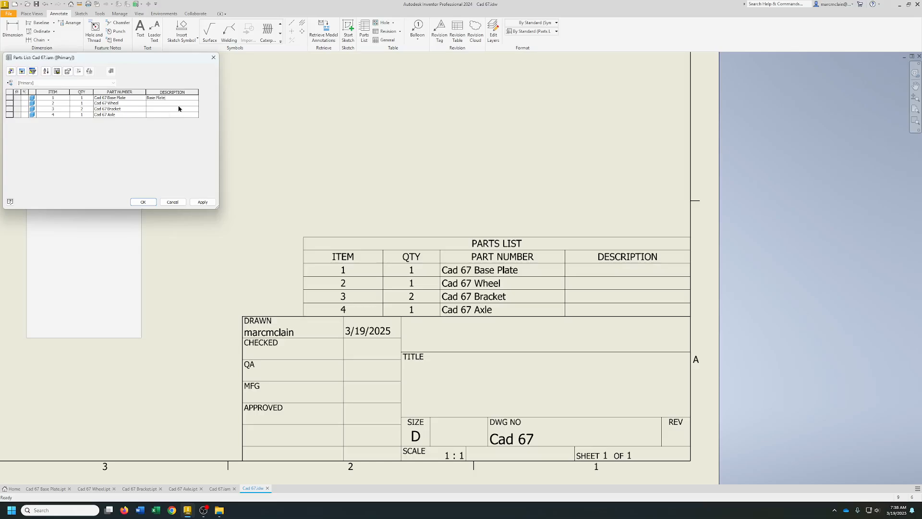
{"action": "left_click", "coordinate": [172, 104]}
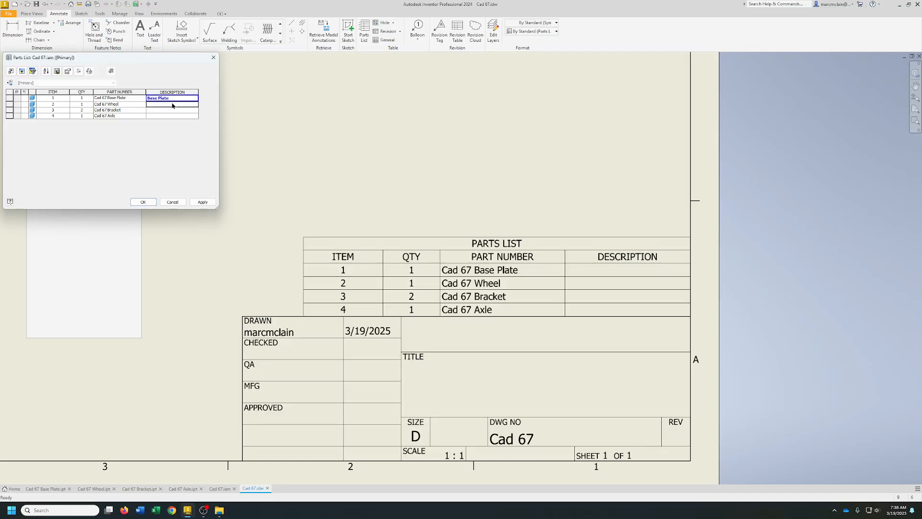
{"action": "type", "text": "Wheel"}
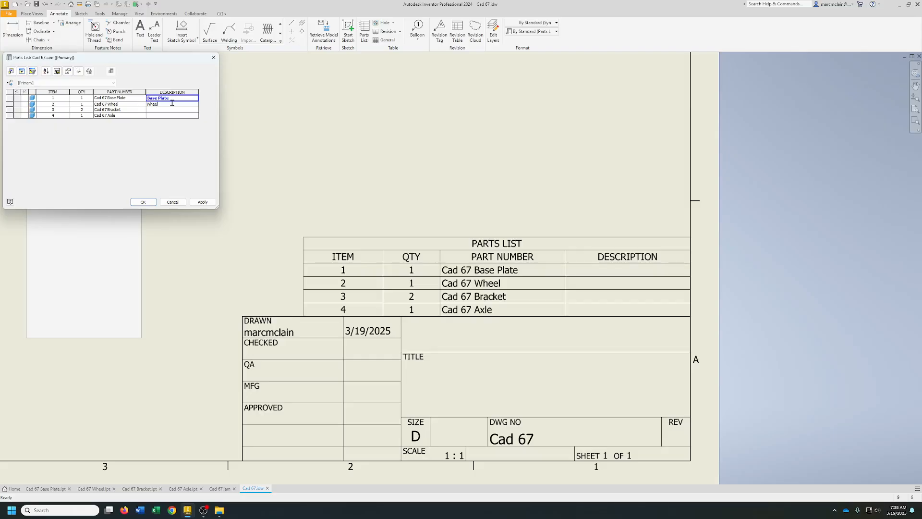
{"action": "left_click", "coordinate": [161, 111]}
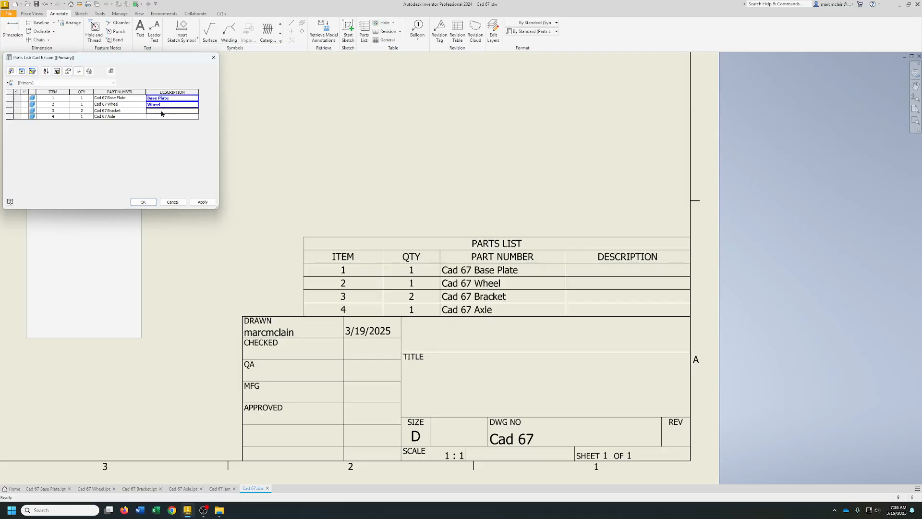
{"action": "type", "text": "Bracket"}
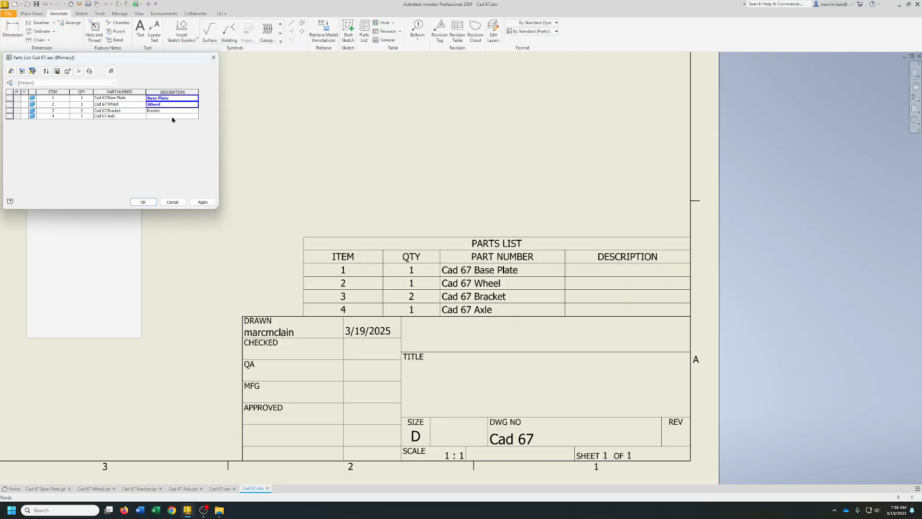
{"action": "left_click", "coordinate": [172, 117]}
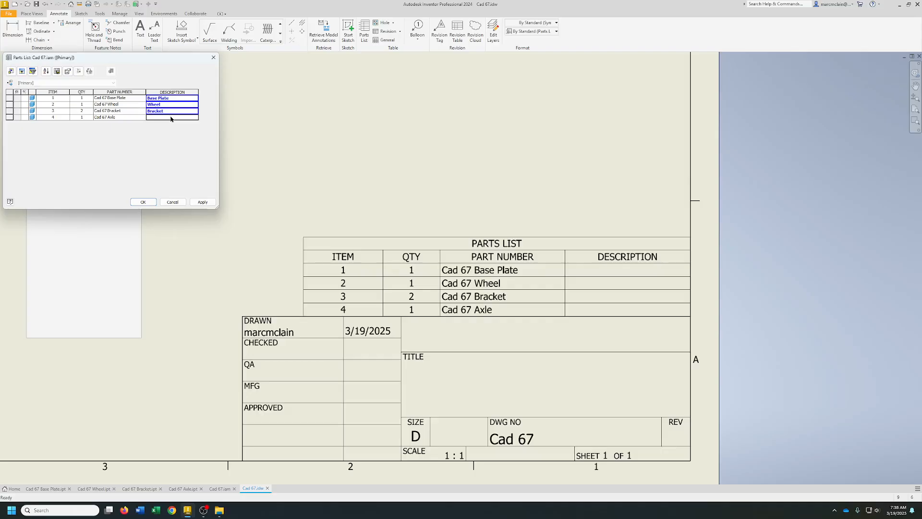
{"action": "type", "text": "Axle"}
{"action": "left_click", "coordinate": [201, 203]}
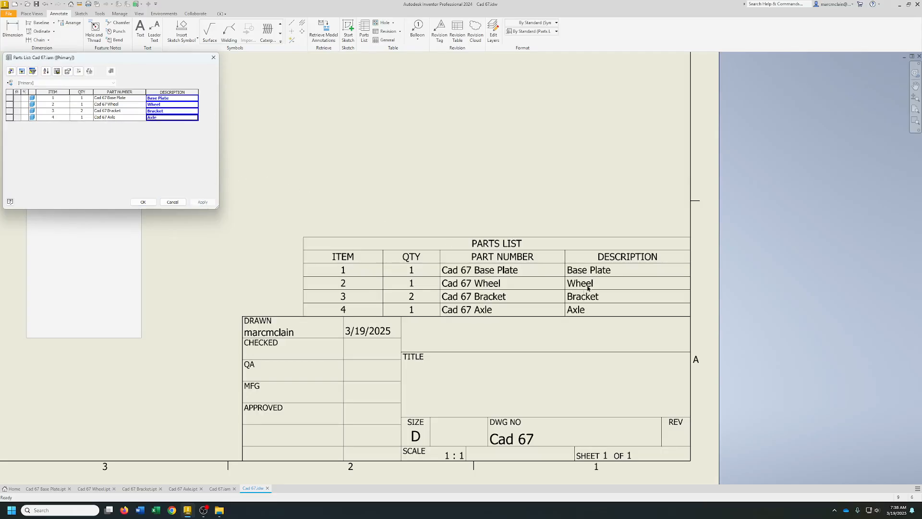
{"action": "left_click", "coordinate": [143, 202]}
Add balloons to the base plate and the right-hand bracket in section view A-A, placed to the right of the view.
{"action": "scroll", "coordinate": [239, 248], "scroll_direction": "down", "scroll_amount": 4}
{"action": "scroll", "coordinate": [244, 251], "scroll_direction": "up", "scroll_amount": 5}
{"action": "mouse_move", "coordinate": [258, 255]}
{"action": "middle_mouse_down"}
{"action": "mouse_move", "coordinate": [540, 246]}
{"action": "mouse_move", "coordinate": [895, 288]}
{"action": "middle_mouse_up"}
{"action": "mouse_move", "coordinate": [165, 291]}
{"action": "middle_mouse_down"}
{"action": "mouse_move", "coordinate": [467, 331]}
{"action": "mouse_move", "coordinate": [524, 329]}
{"action": "mouse_move", "coordinate": [472, 344]}
{"action": "middle_mouse_up"}
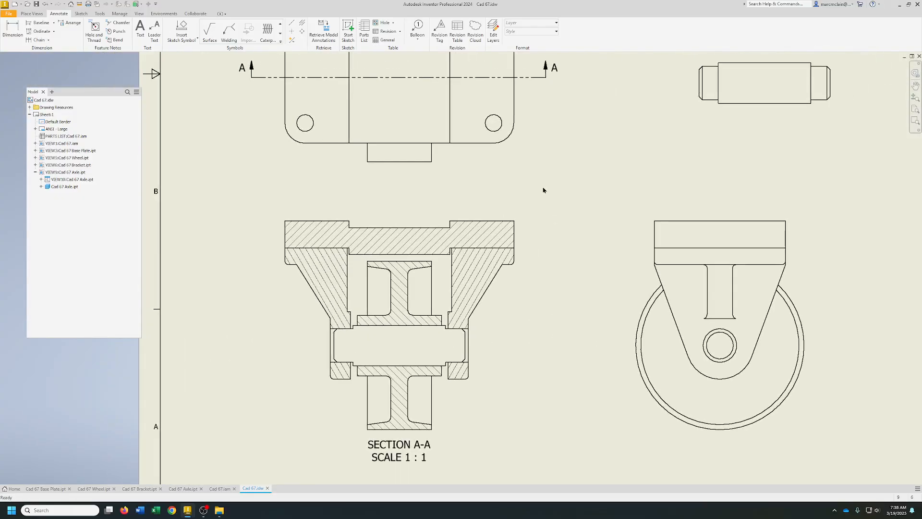
{"action": "left_click", "coordinate": [418, 28]}
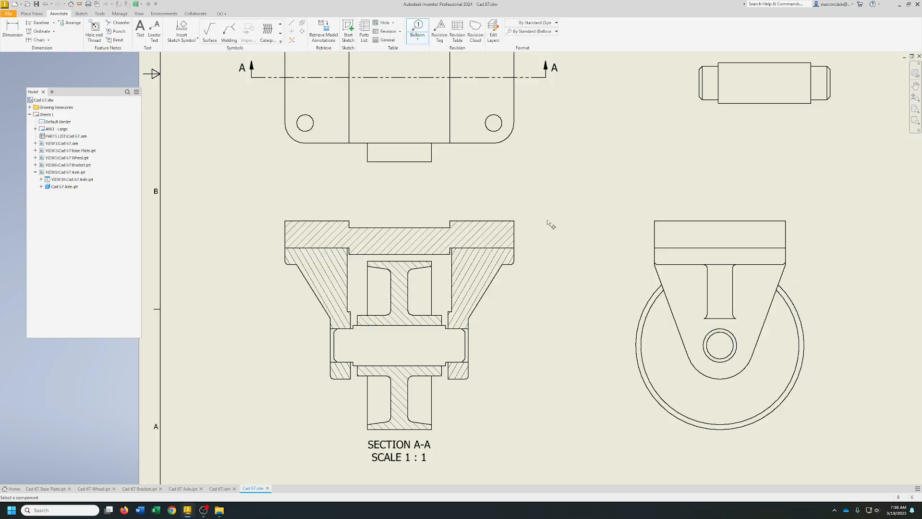
{"action": "left_click", "coordinate": [514, 229]}
{"action": "right_click", "coordinate": [547, 210]}
{"action": "left_click", "coordinate": [579, 214]}
{"action": "left_click", "coordinate": [489, 286]}
{"action": "right_click", "coordinate": [537, 310]}
{"action": "left_click", "coordinate": [574, 316]}
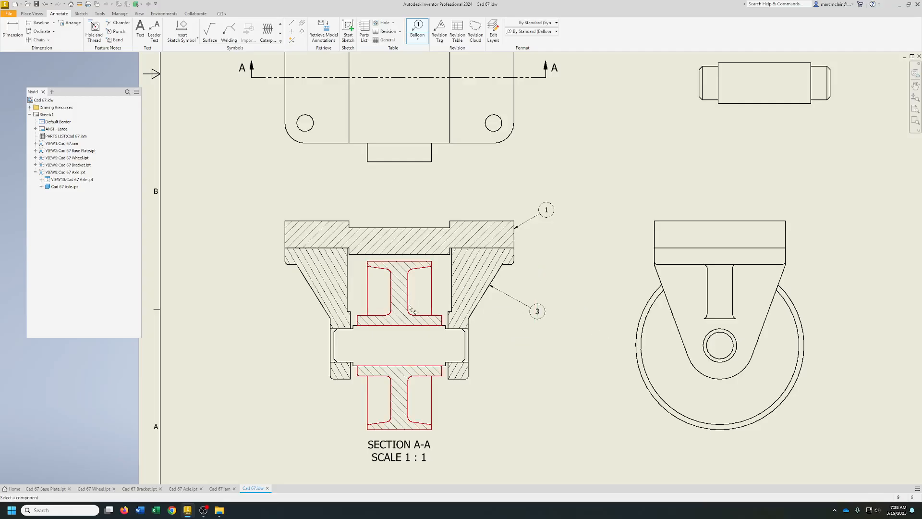
Add balloons to the wheel and the axle in section view A-A, placed to the right of the view.
{"action": "left_click", "coordinate": [433, 400]}
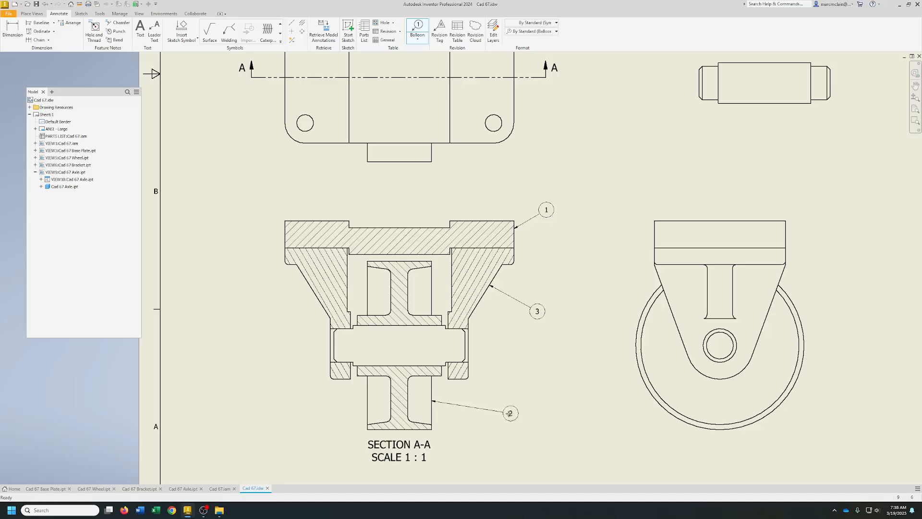
{"action": "right_click", "coordinate": [501, 413]}
{"action": "left_click", "coordinate": [533, 414]}
{"action": "left_click", "coordinate": [465, 346]}
{"action": "right_click", "coordinate": [524, 361]}
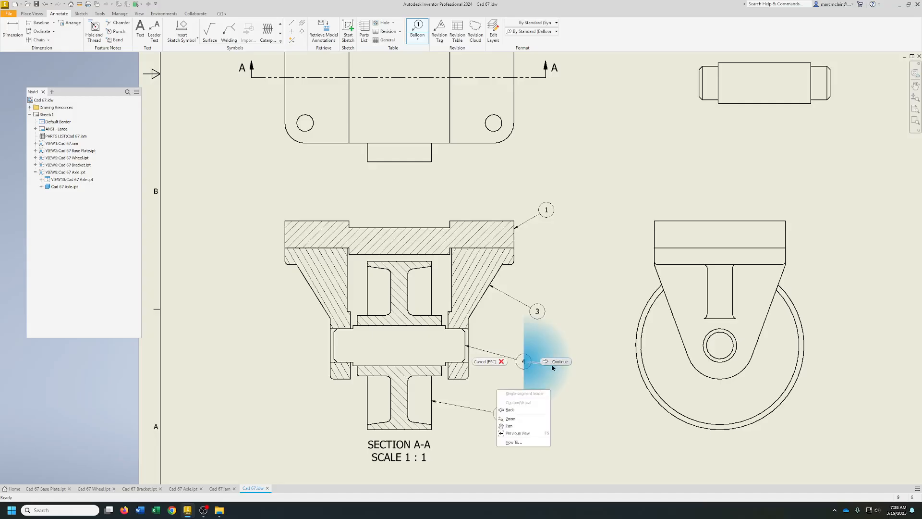
{"action": "left_click", "coordinate": [553, 367]}
{"action": "middle_click_drag", "start_coordinate": [610, 367], "coordinate": [436, 369]}
{"action": "scroll", "coordinate": [466, 347], "scroll_direction": "down", "scroll_amount": 3}
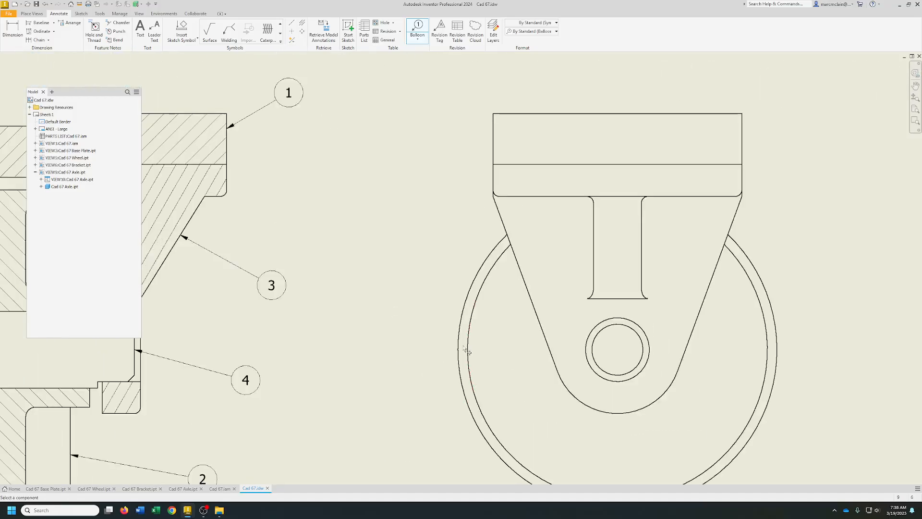
{"action": "scroll", "coordinate": [399, 332], "scroll_direction": "up", "scroll_amount": 5}
{"action": "mouse_move", "coordinate": [396, 330]}
{"action": "middle_mouse_down"}
{"action": "mouse_move", "coordinate": [462, 370]}
{"action": "mouse_move", "coordinate": [474, 329]}
{"action": "middle_mouse_up"}
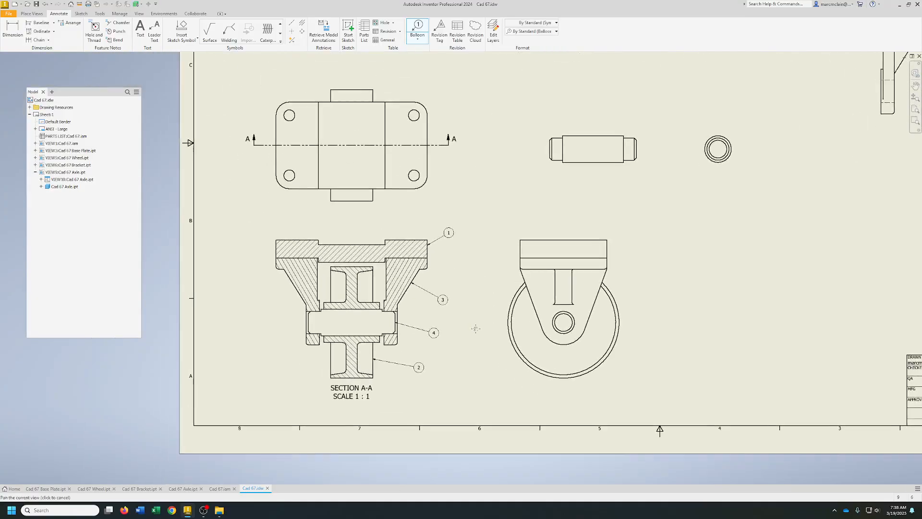
{"action": "mouse_move", "coordinate": [475, 213]}
{"action": "middle_mouse_down"}
{"action": "mouse_move", "coordinate": [469, 395]}
{"action": "mouse_move", "coordinate": [464, 275]}
{"action": "middle_mouse_up"}
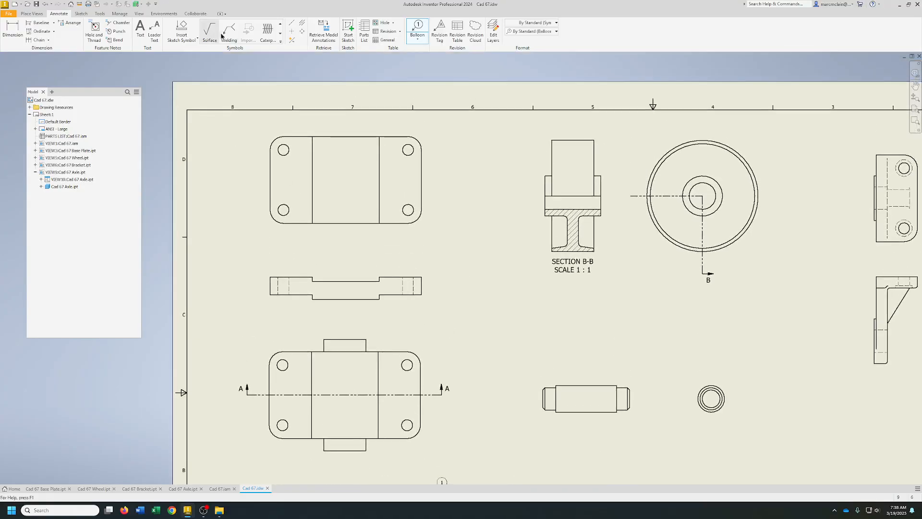
{"action": "left_click", "coordinate": [291, 159]}
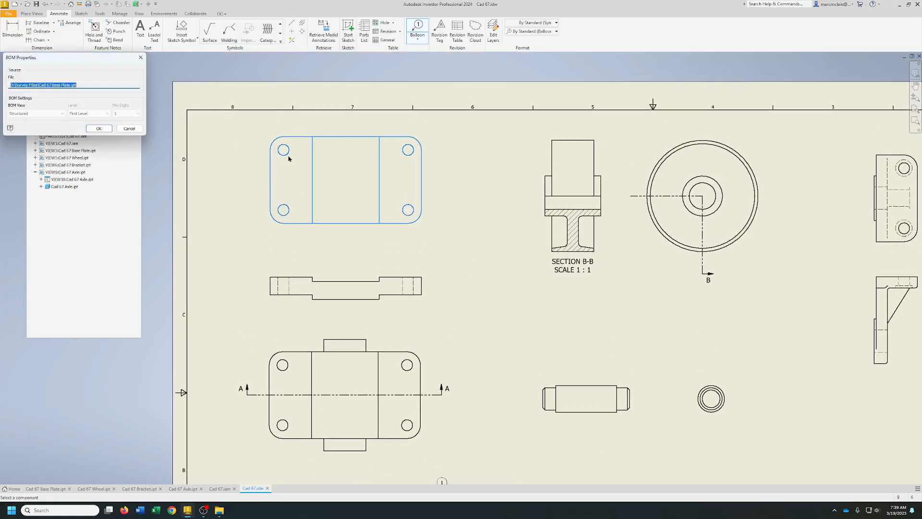
{"action": "left_click", "coordinate": [125, 130]}
{"action": "right_click", "coordinate": [209, 146]}
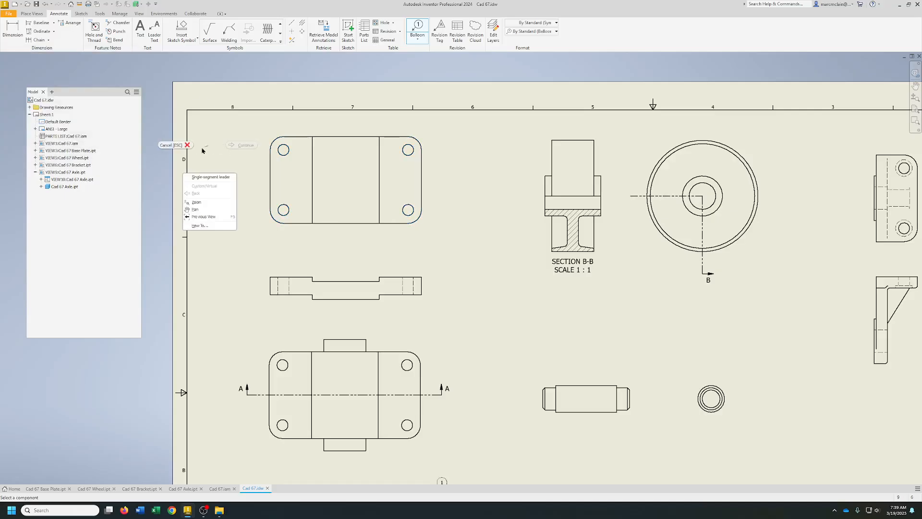
{"action": "left_click", "coordinate": [178, 145]}
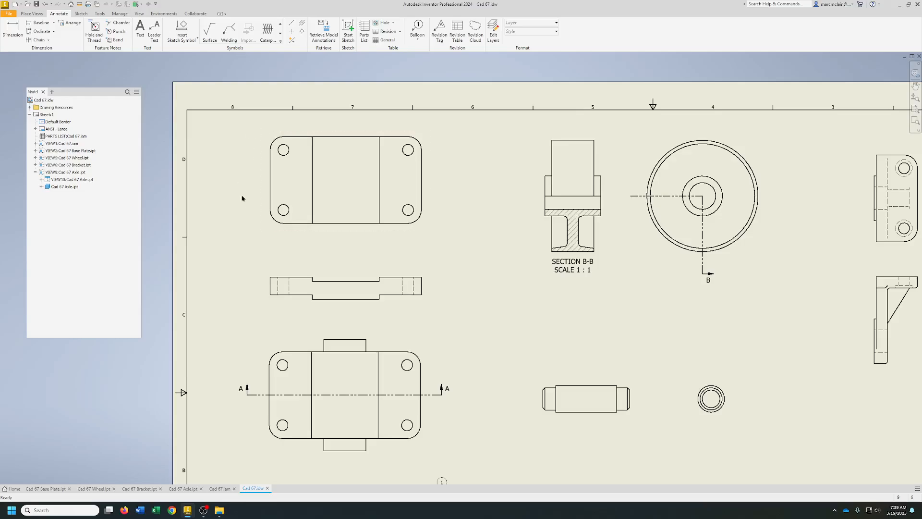
Add center marks to the four holes in the base plate's plan view, the axle's end view and the wheel's circular view.
{"action": "left_click", "coordinate": [291, 32]}
{"action": "left_click", "coordinate": [289, 151]}
{"action": "left_click", "coordinate": [414, 151]}
{"action": "left_click", "coordinate": [412, 206]}
{"action": "left_click", "coordinate": [719, 388]}
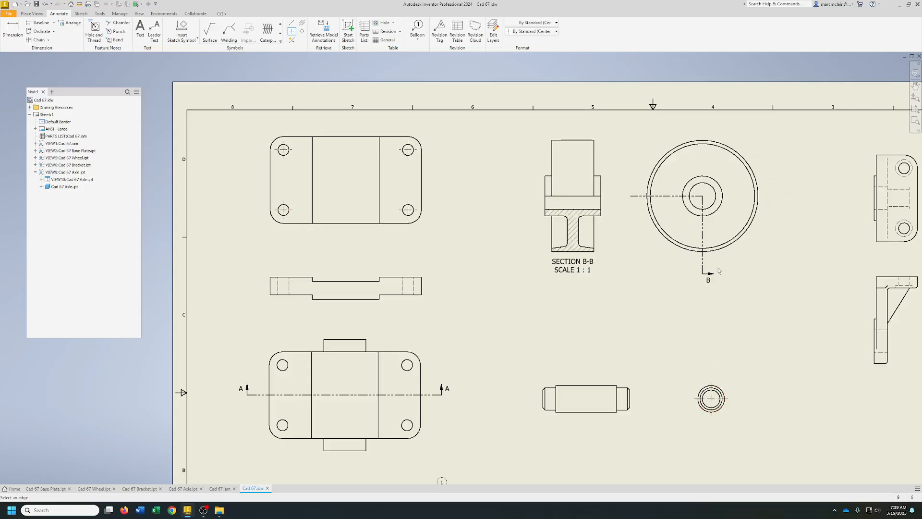
{"action": "left_click", "coordinate": [728, 249]}
Dimension the base plate's overall length and the horizontal hole spacing, stacking both dimensions above its plan view.
{"action": "key", "text": "d"}
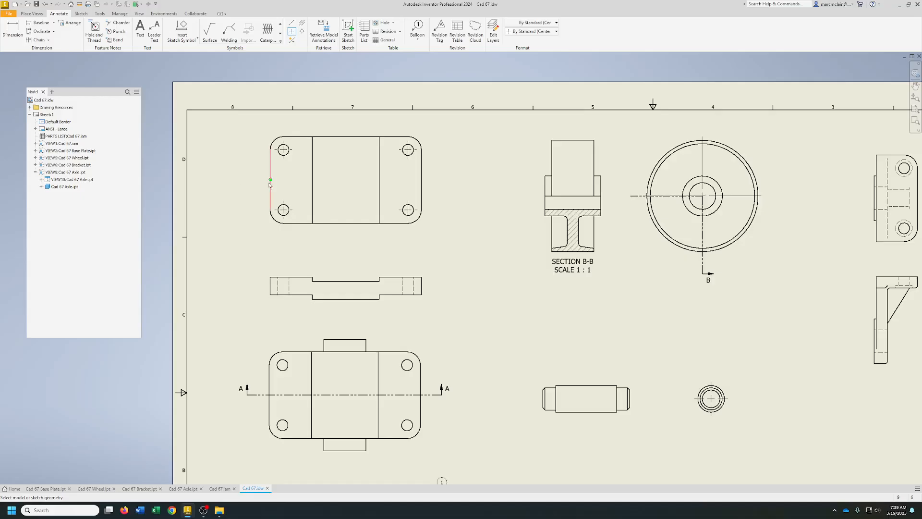
{"action": "left_click", "coordinate": [269, 183]}
{"action": "left_click", "coordinate": [421, 190]}
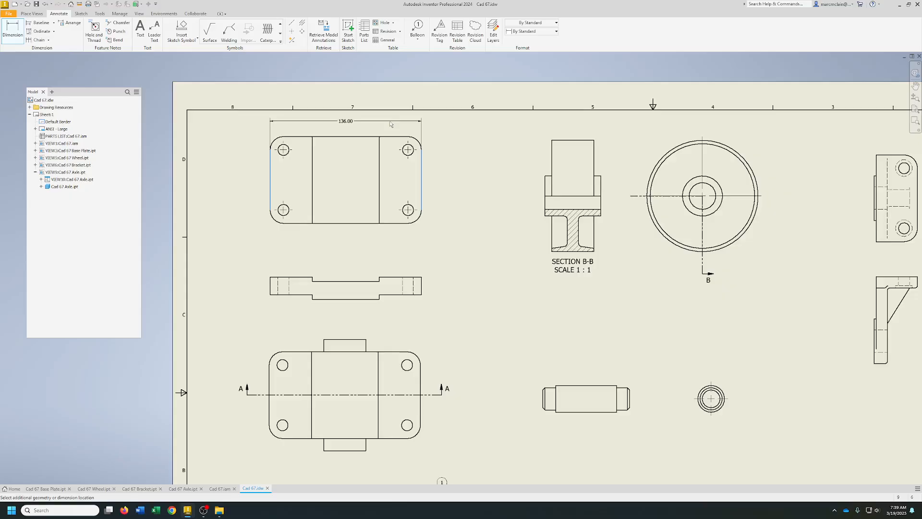
{"action": "left_click", "coordinate": [390, 124]}
{"action": "left_click", "coordinate": [283, 141]}
{"action": "left_click", "coordinate": [409, 149]}
{"action": "left_click", "coordinate": [353, 133]}
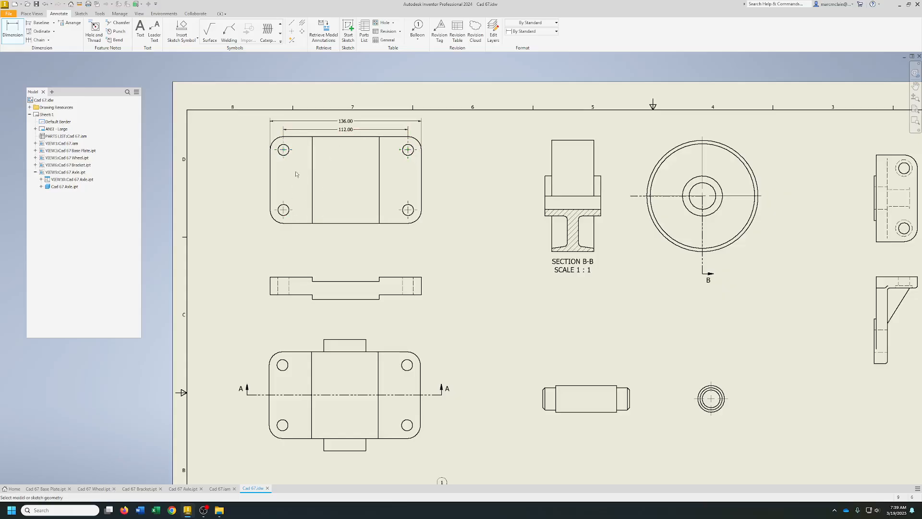
Dimension the upper-right corner radius of the base plate's plan view and append TYP to the dimension text.
{"action": "left_click", "coordinate": [422, 142]}
{"action": "left_click", "coordinate": [439, 137]}
{"action": "double_click", "coordinate": [445, 131]}
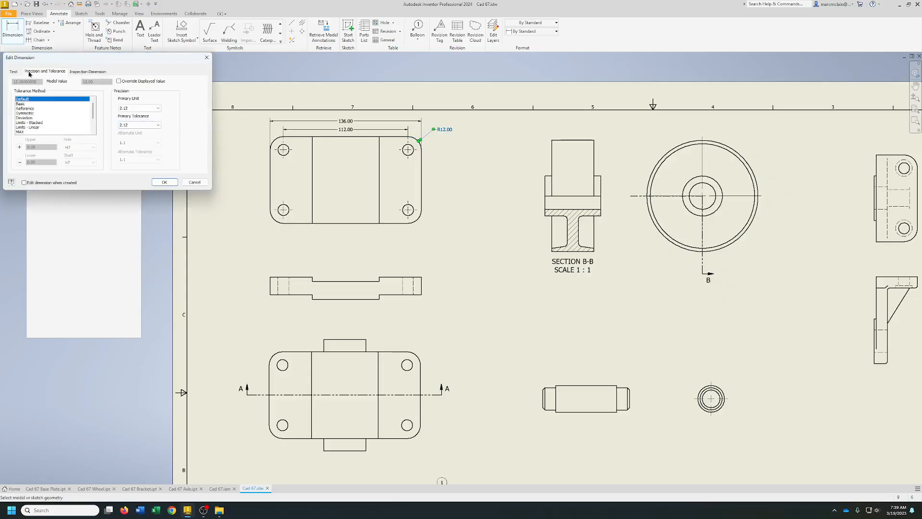
{"action": "left_click", "coordinate": [13, 71]}
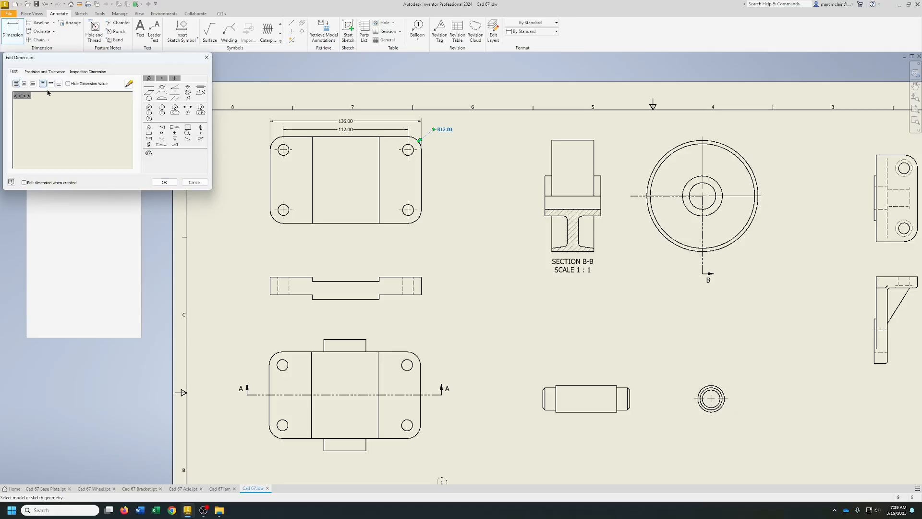
{"action": "type", "text": "TYP"}
{"action": "left_click", "coordinate": [163, 182]}
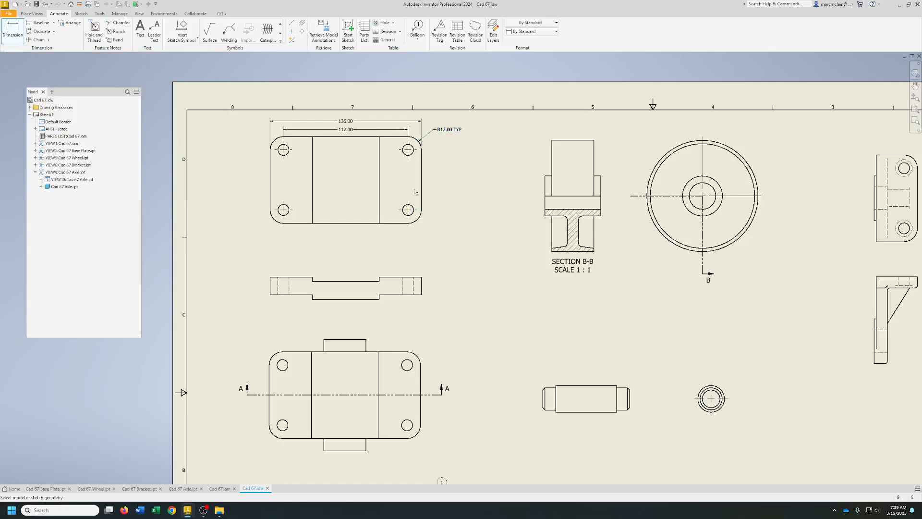
Dimension the diameter of the base plate's lower-right hole and prefix the dimension text with 4x.
{"action": "left_click", "coordinate": [414, 214]}
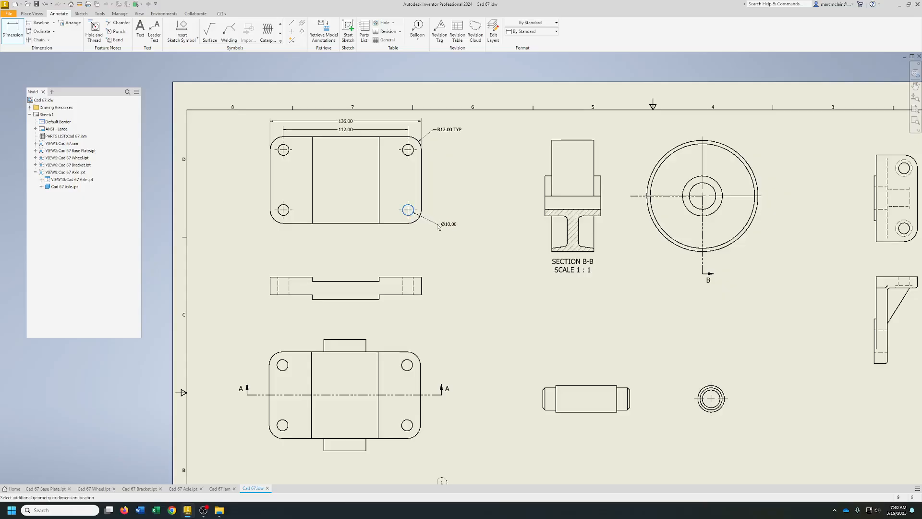
{"action": "left_click", "coordinate": [435, 226]}
{"action": "left_click", "coordinate": [449, 226]}
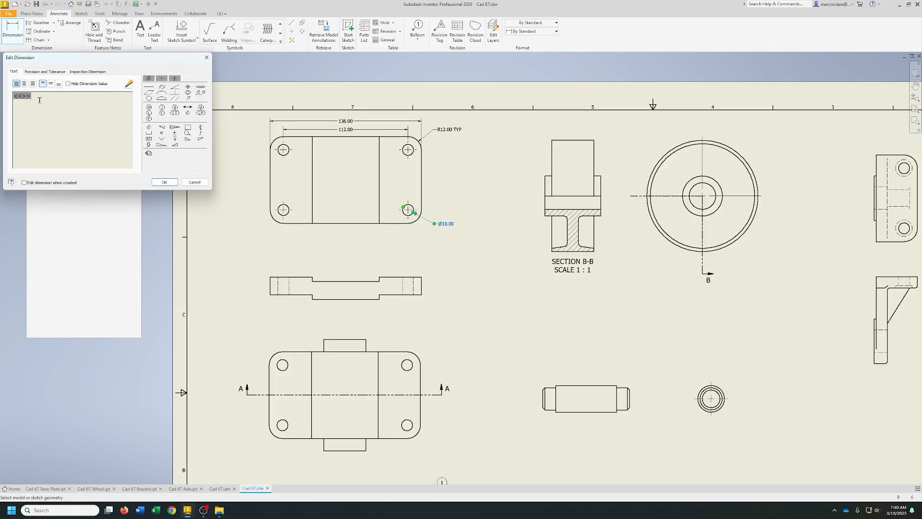
{"action": "type", "text": "4x"}
{"action": "left_click", "coordinate": [163, 182]}
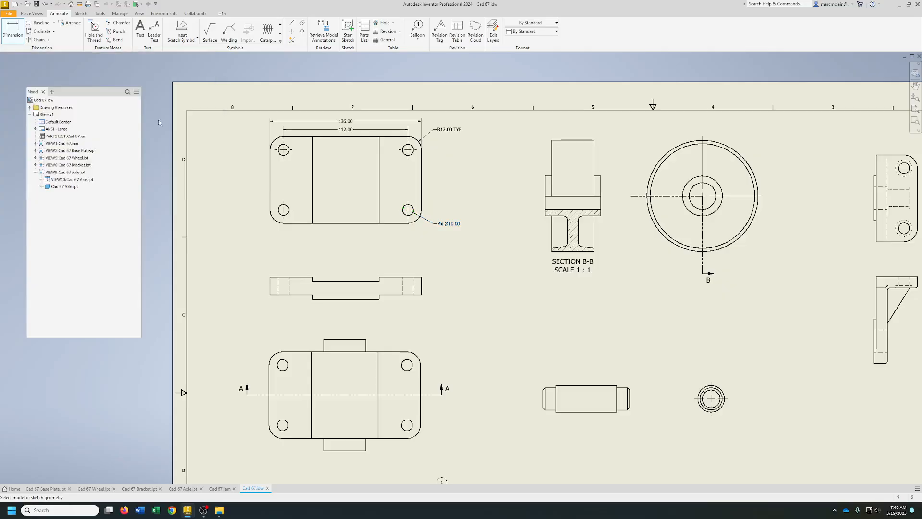
Dimension the base plate's overall width and the vertical hole spacing on the left side of its plan view.
{"action": "left_click", "coordinate": [16, 32]}
{"action": "left_click", "coordinate": [301, 224]}
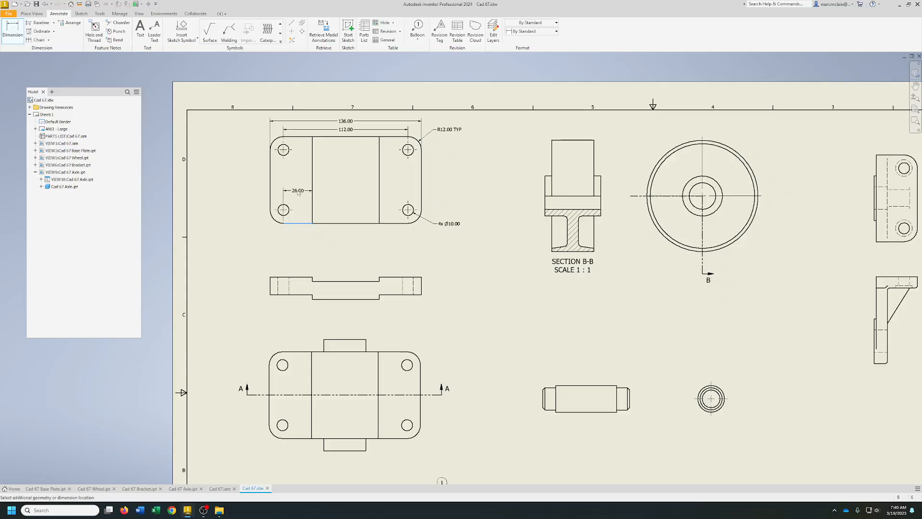
{"action": "left_click", "coordinate": [297, 137]}
{"action": "left_click", "coordinate": [250, 182]}
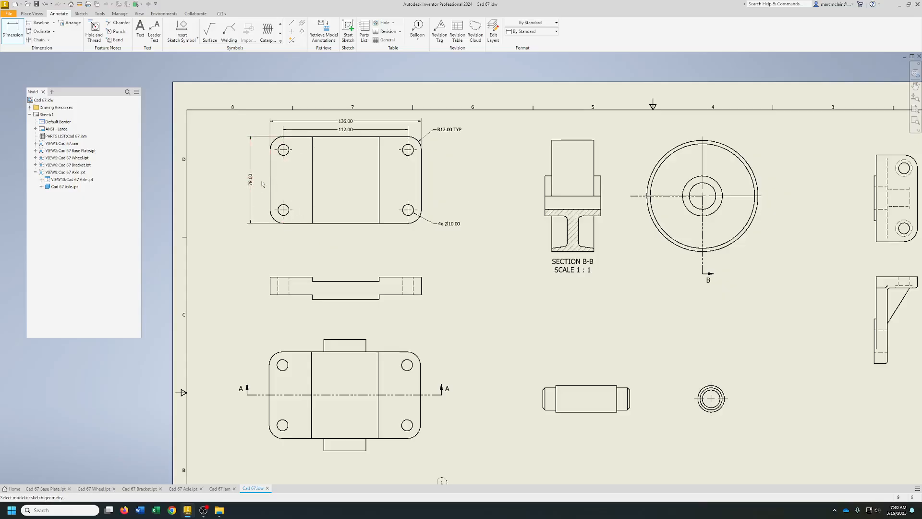
{"action": "left_click", "coordinate": [278, 211]}
{"action": "left_click", "coordinate": [275, 152]}
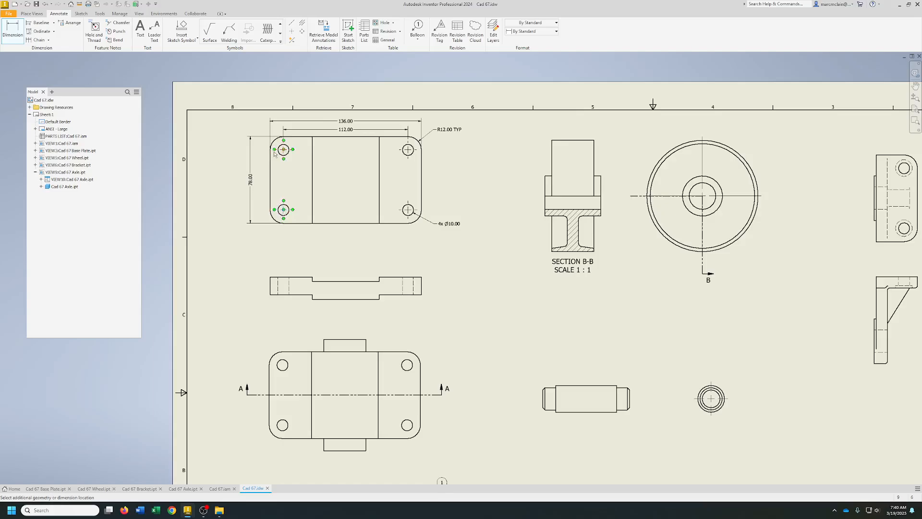
{"action": "left_click", "coordinate": [258, 191]}
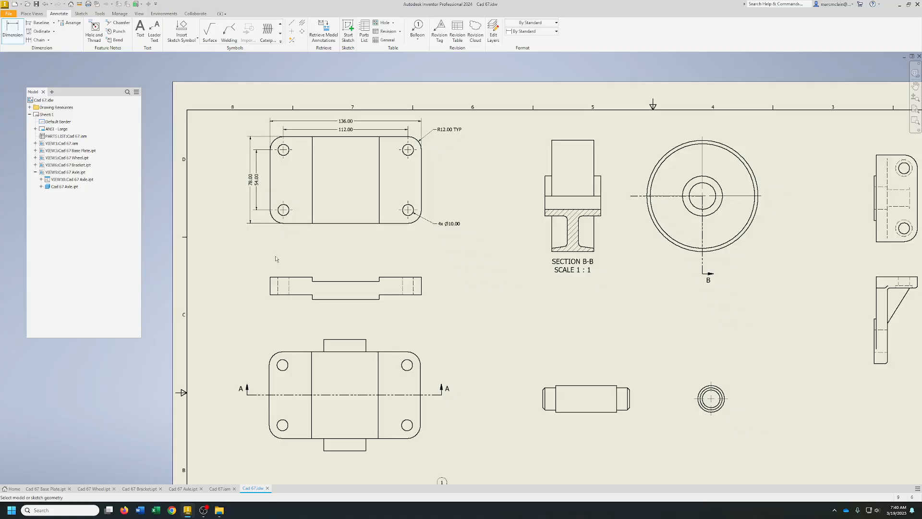
Dimension the end thickness of the base plate's front view, placing the dimension beside its left edge.
{"action": "left_click", "coordinate": [270, 290]}
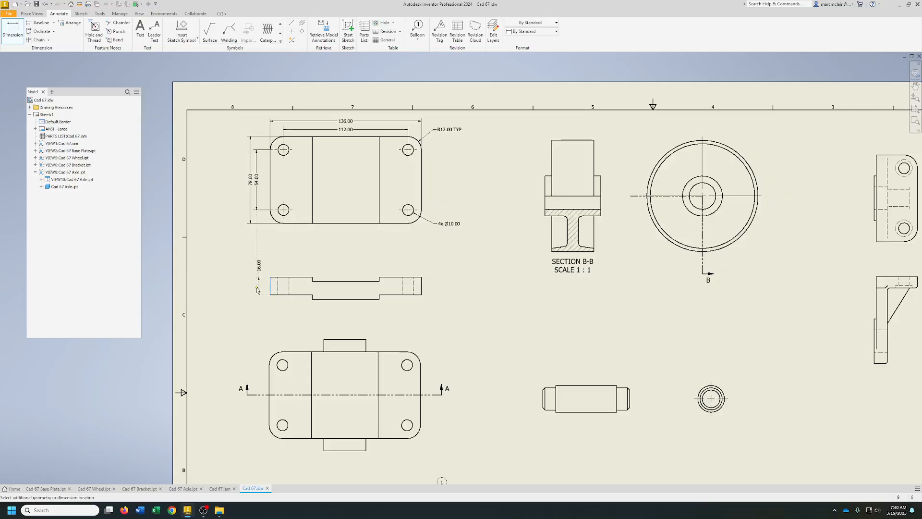
{"action": "scroll", "coordinate": [258, 288], "scroll_direction": "down", "scroll_amount": 5}
{"action": "scroll", "coordinate": [260, 291], "scroll_direction": "up", "scroll_amount": 5}
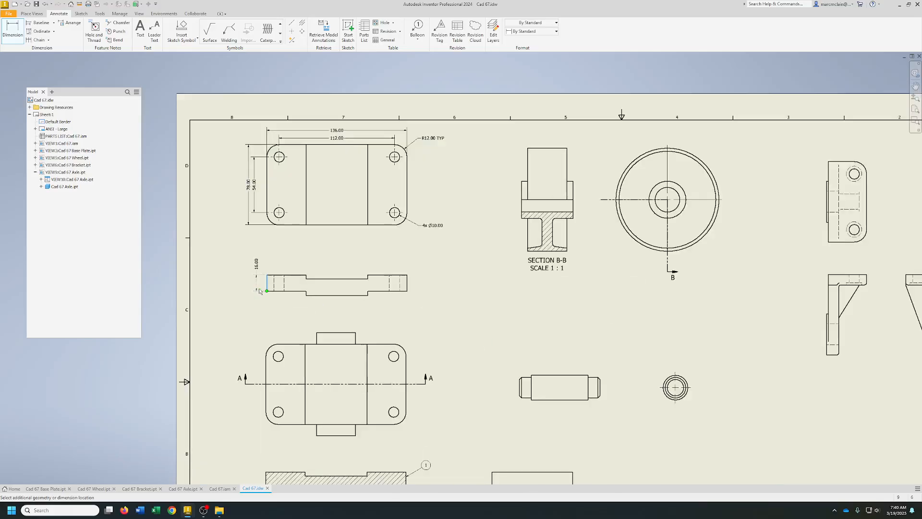
{"action": "scroll", "coordinate": [257, 294], "scroll_direction": "up", "scroll_amount": 5}
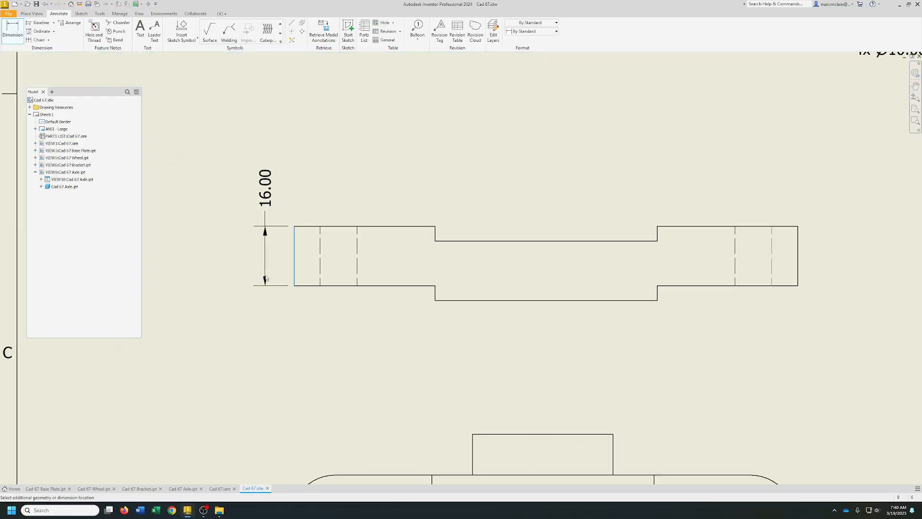
{"action": "left_click", "coordinate": [265, 279]}
{"action": "right_click", "coordinate": [384, 183]}
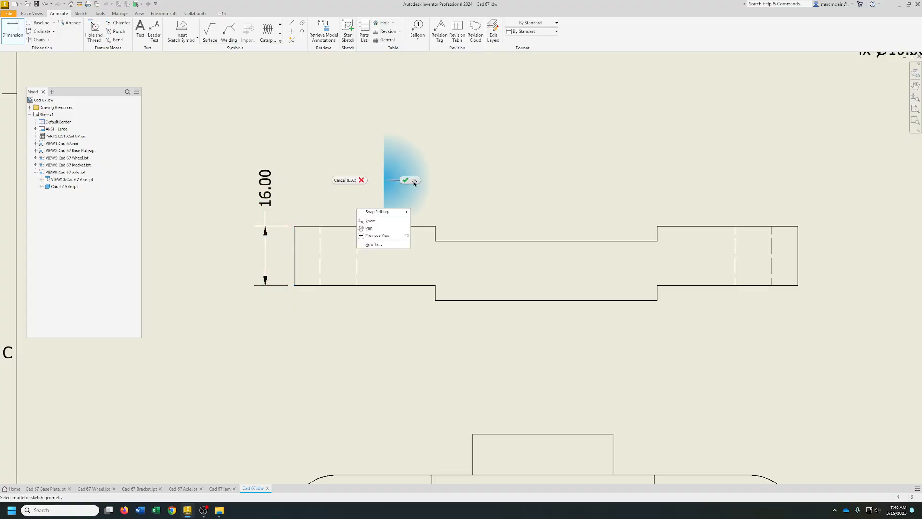
{"action": "left_click", "coordinate": [409, 180]}
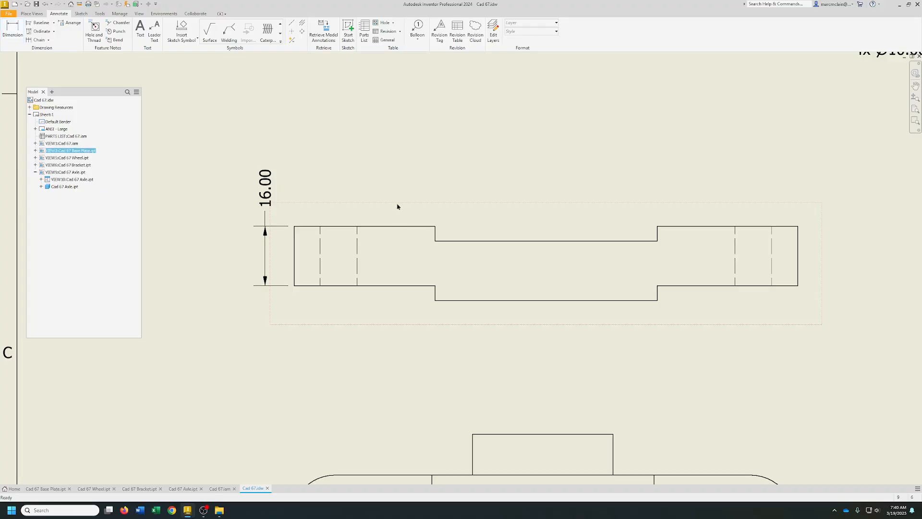
Open the base plate part from its drawing view and open the sketch under Extrusion1 for editing.
{"action": "right_click", "coordinate": [398, 205]}
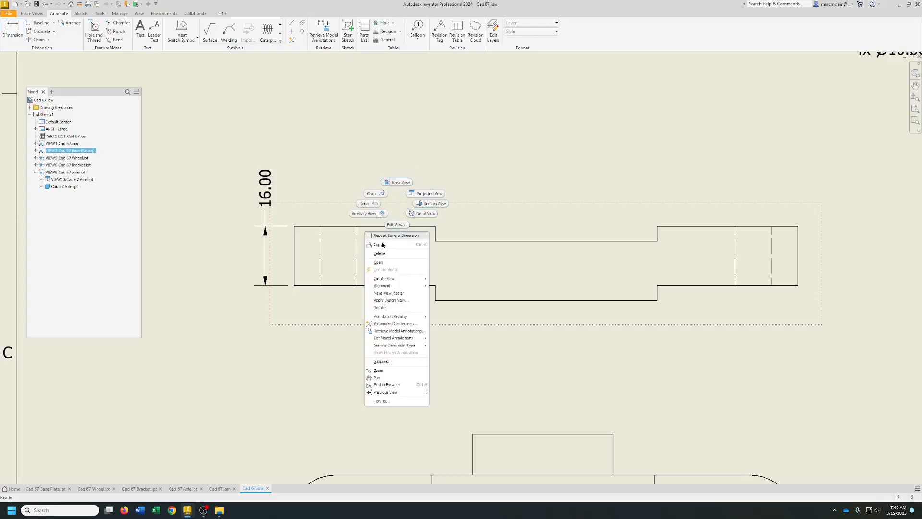
{"action": "left_click", "coordinate": [380, 262]}
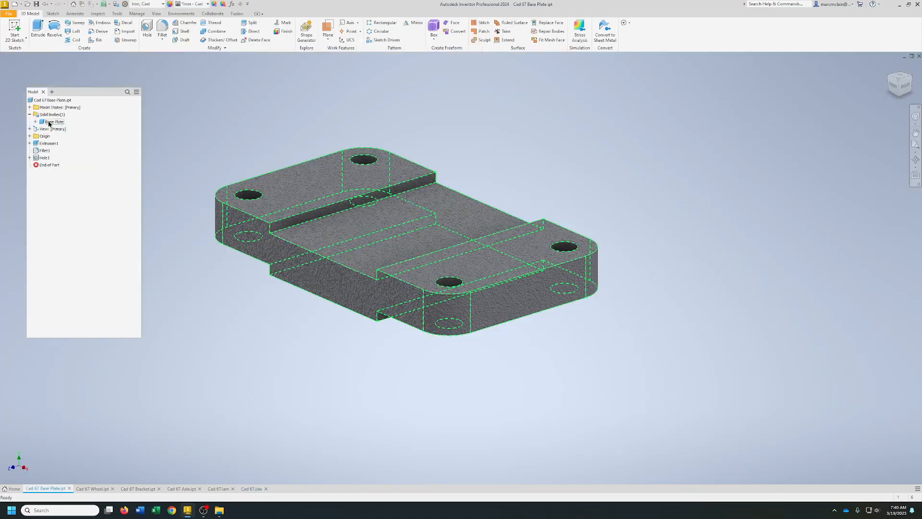
{"action": "left_click", "coordinate": [30, 143]}
{"action": "left_click", "coordinate": [48, 150]}
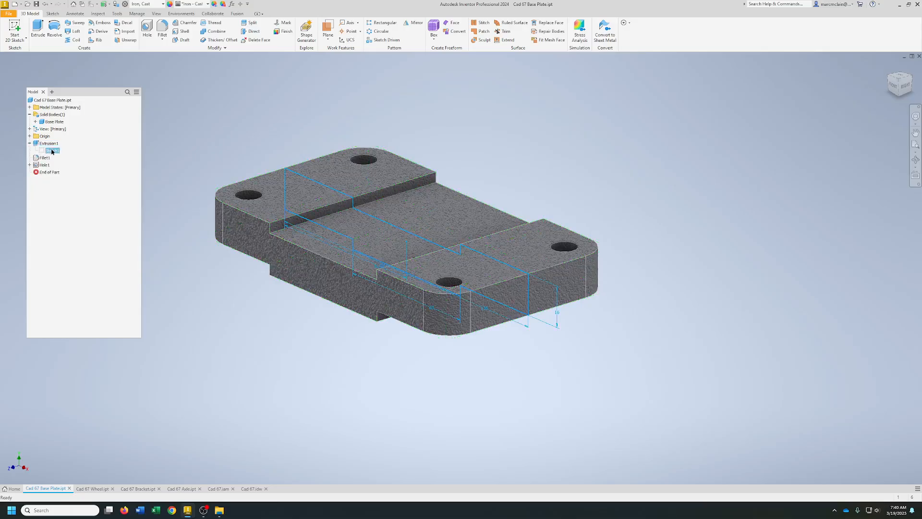
{"action": "right_click", "coordinate": [49, 150]}
{"action": "left_click", "coordinate": [70, 170]}
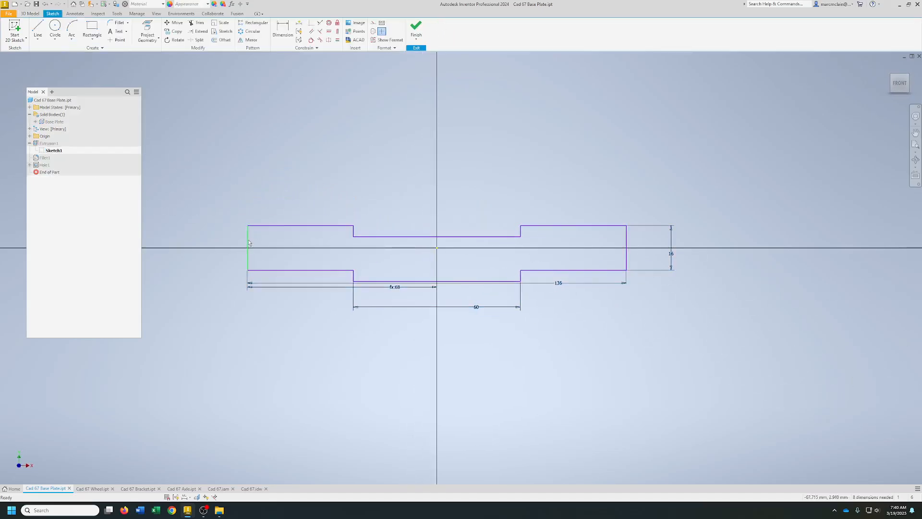
Try to set the height of the profile's right end to 12 mm, and undo the change.
{"action": "double_click", "coordinate": [672, 253]}
{"action": "type", "text": "12"}
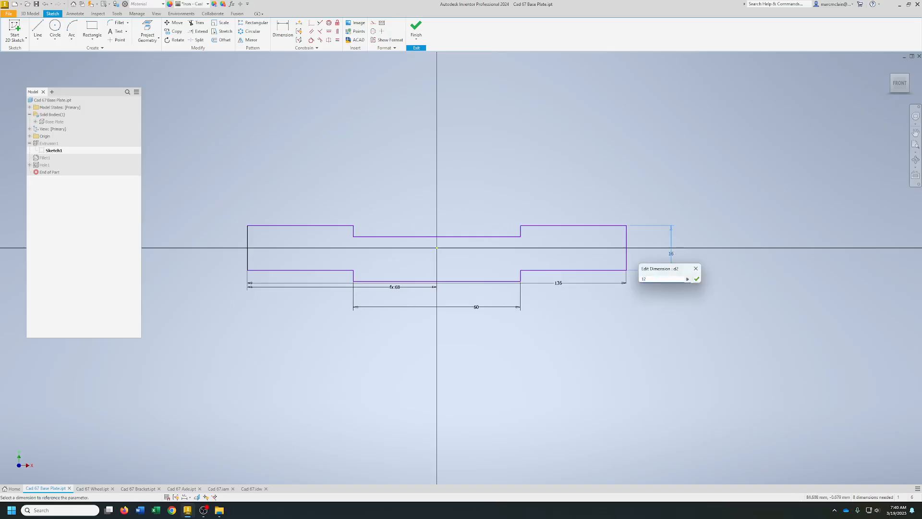
{"action": "key", "text": "Return"}
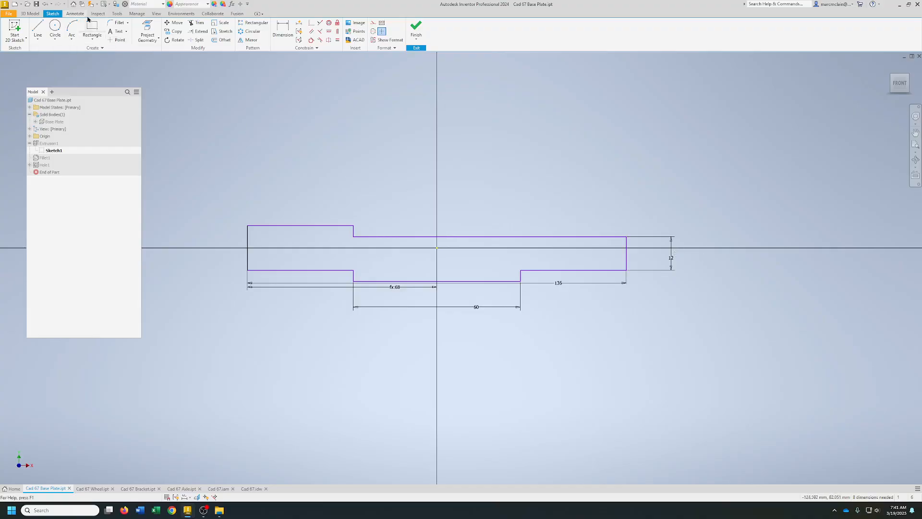
{"action": "left_click", "coordinate": [44, 4]}
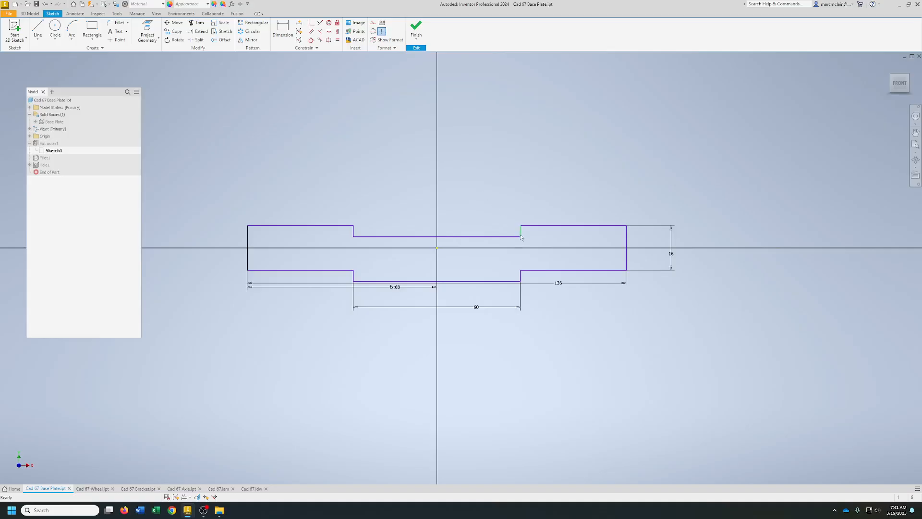
Dimension the heights of the profile's upper-left step and lower-right step, keeping their current sizes.
{"action": "left_click", "coordinate": [282, 30]}
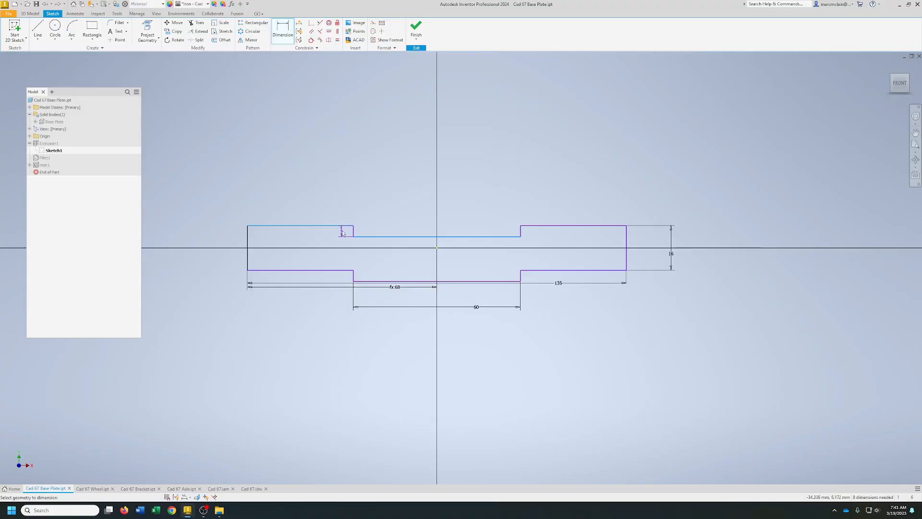
{"action": "left_click", "coordinate": [342, 235]}
{"action": "left_click", "coordinate": [368, 259]}
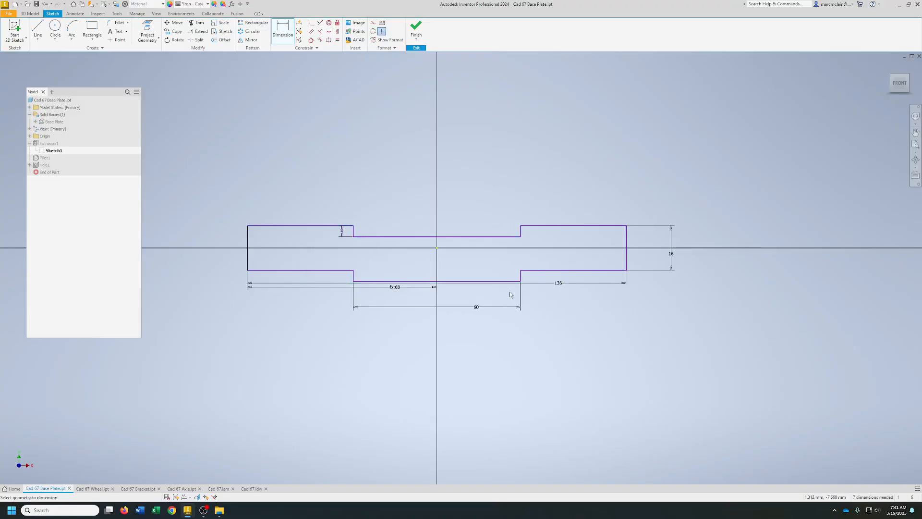
{"action": "left_click", "coordinate": [532, 272]}
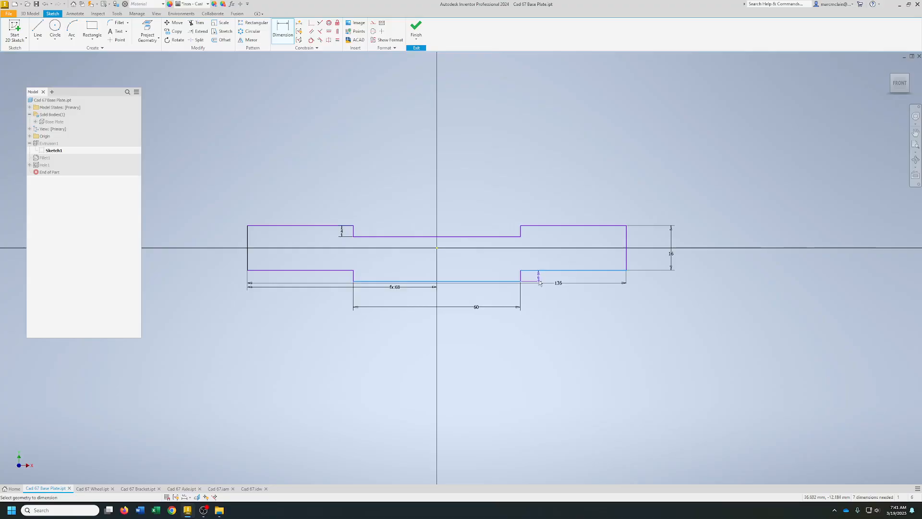
{"action": "left_click", "coordinate": [538, 277]}
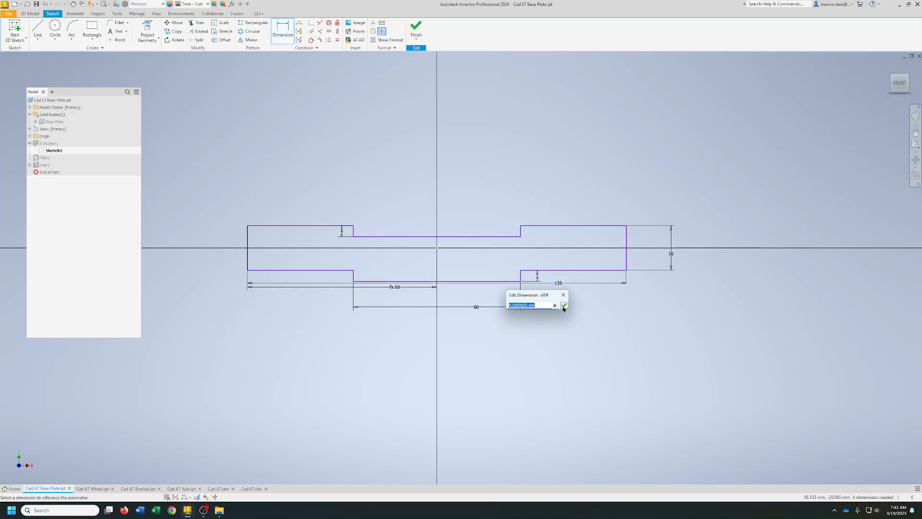
{"action": "key", "text": "BackSpace"}
{"action": "left_click", "coordinate": [671, 254]}
{"action": "left_click", "coordinate": [563, 295]}
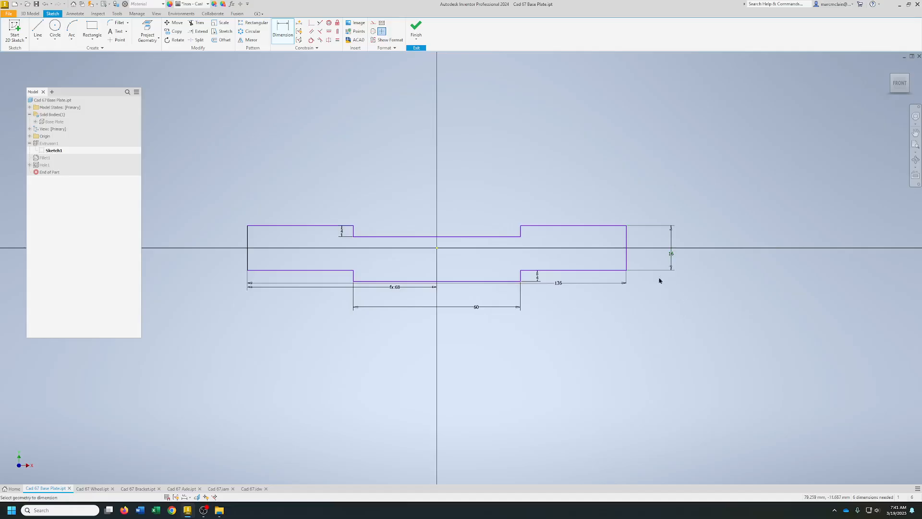
Retry a 12 mm right-end height with both step dimensions in place, and undo it.
{"action": "left_click", "coordinate": [671, 255]}
{"action": "type", "text": "12"}
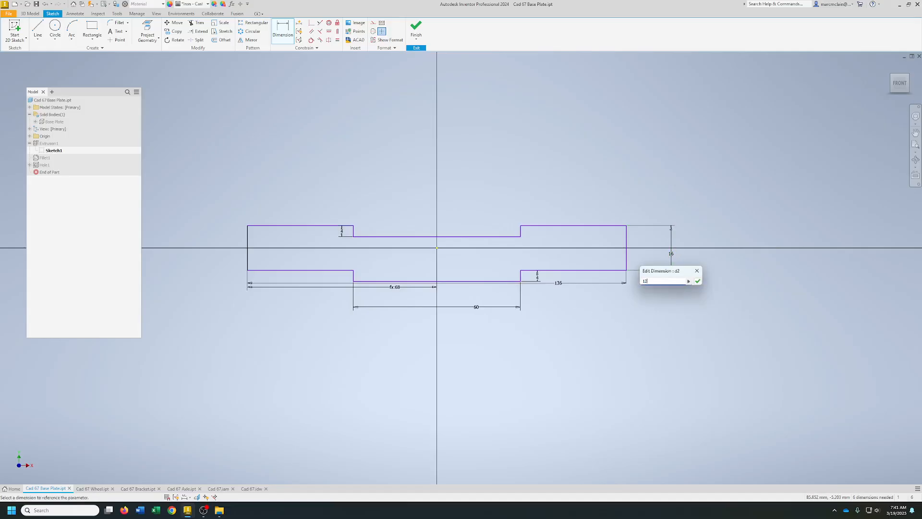
{"action": "key", "text": "Return"}
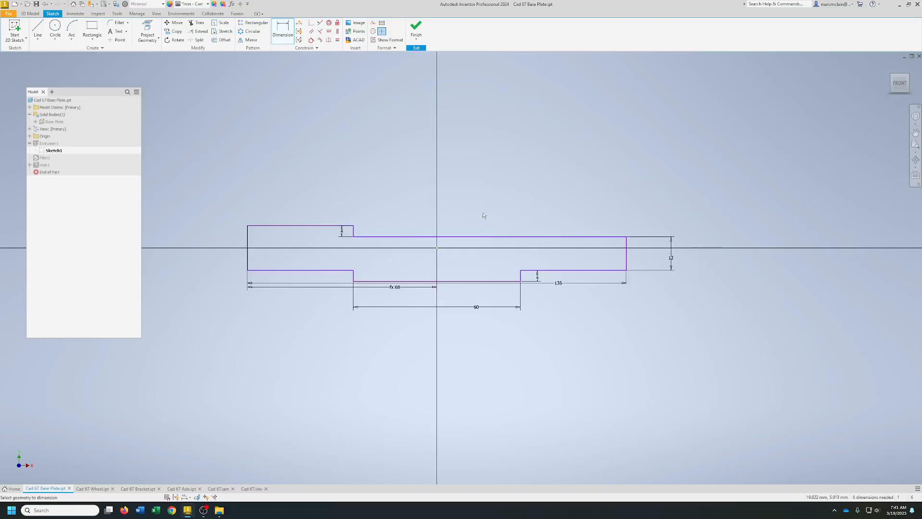
{"action": "left_click", "coordinate": [45, 4]}
{"action": "key", "text": "Escape"}
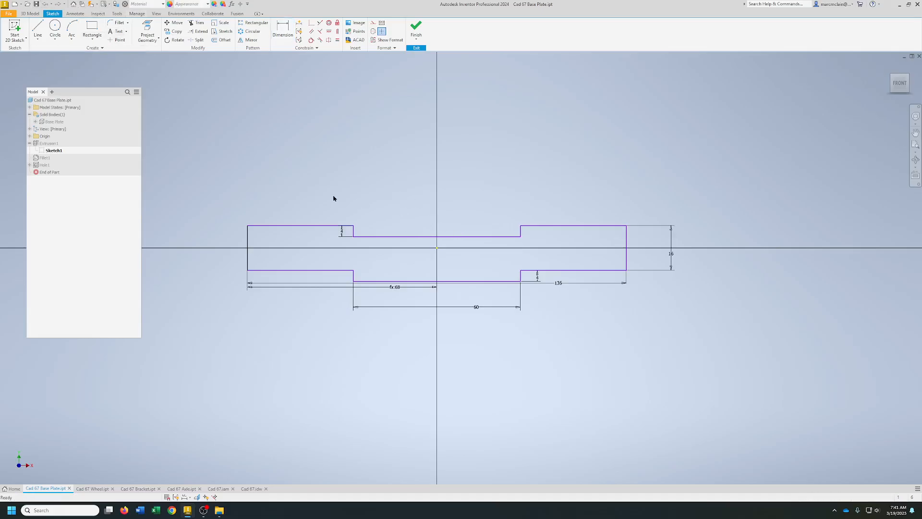
Apply a collinear constraint between the top edges of the profile's left and right raised ends.
{"action": "left_click", "coordinate": [320, 23]}
{"action": "left_click", "coordinate": [304, 226]}
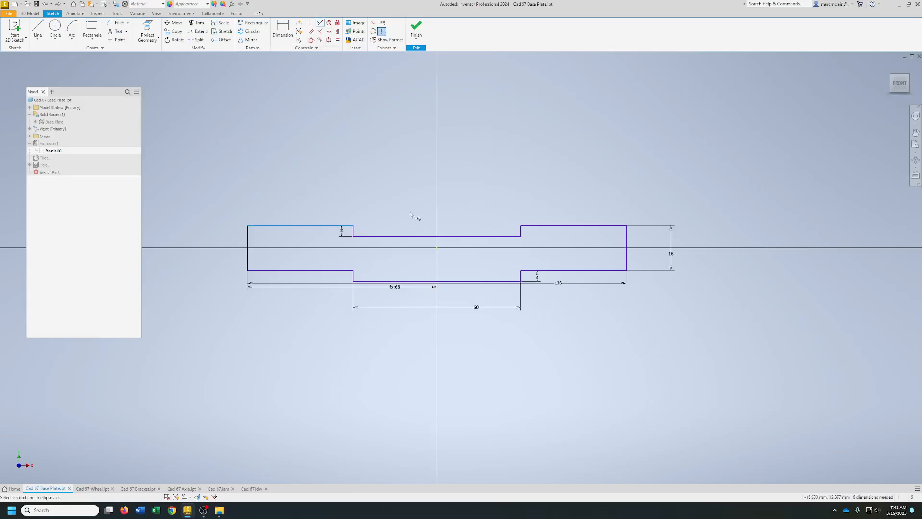
{"action": "left_click", "coordinate": [559, 226]}
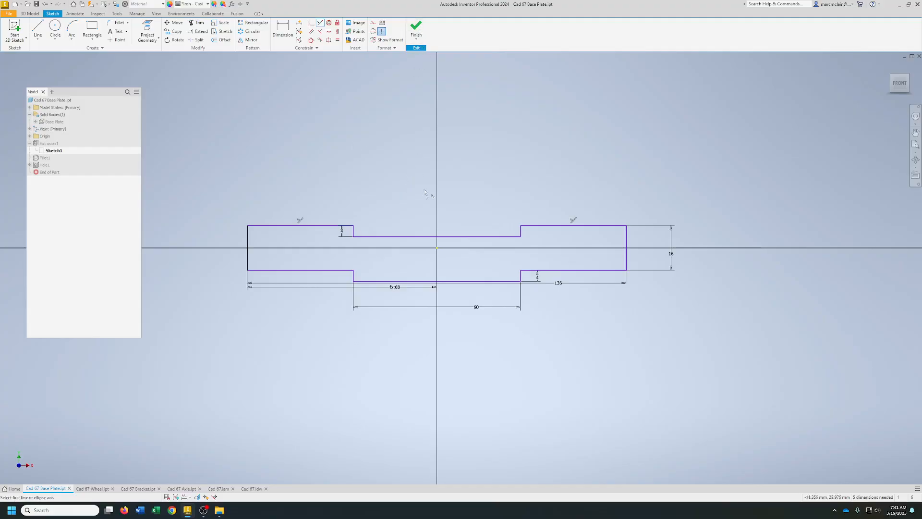
{"action": "right_click", "coordinate": [635, 238]}
{"action": "left_click", "coordinate": [669, 208]}
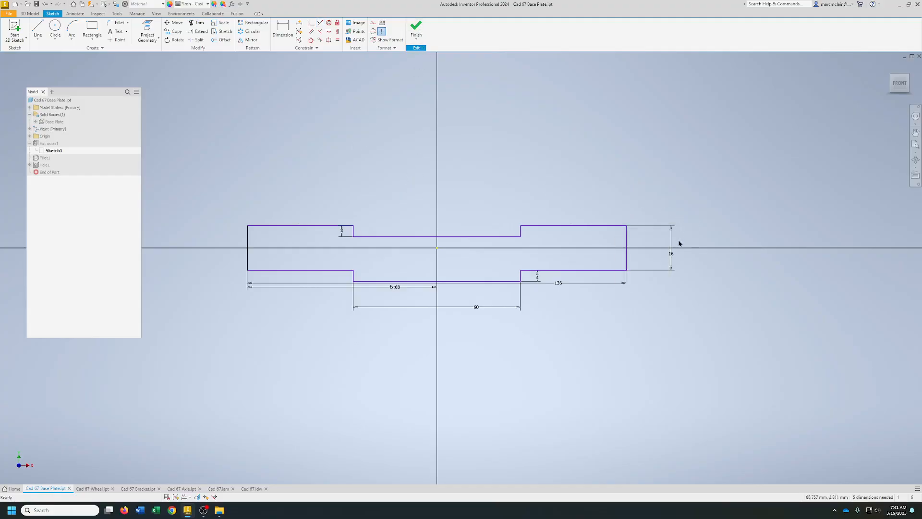
Set the height of the profile's right end to 12 mm.
{"action": "left_click", "coordinate": [670, 254]}
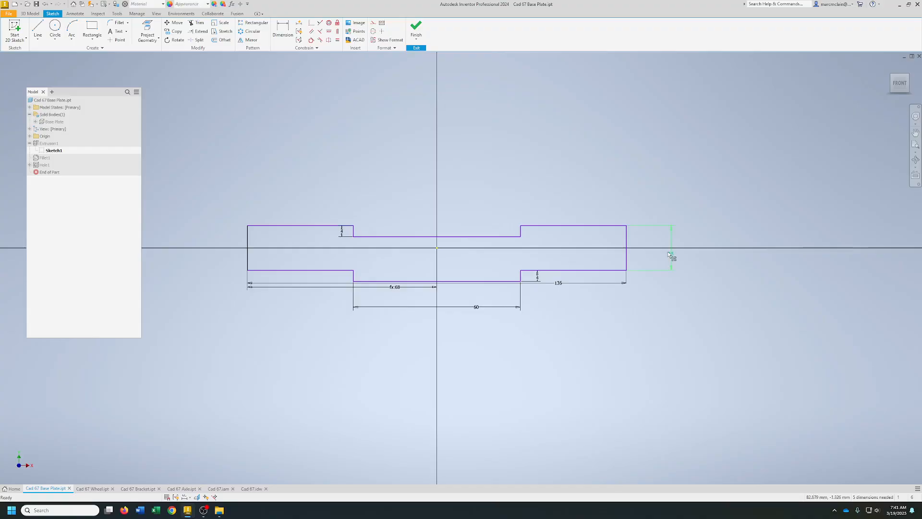
{"action": "double_click", "coordinate": [670, 254]}
{"action": "type", "text": "12"}
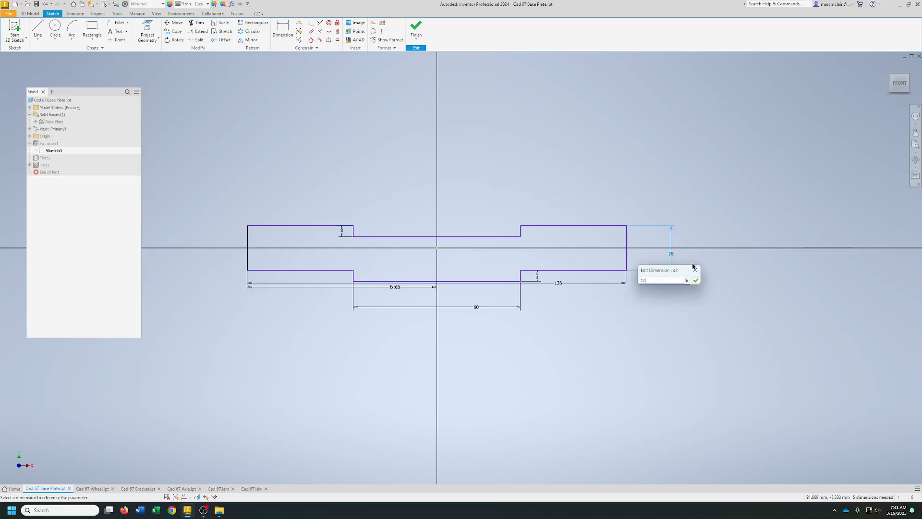
{"action": "key", "text": "Return"}
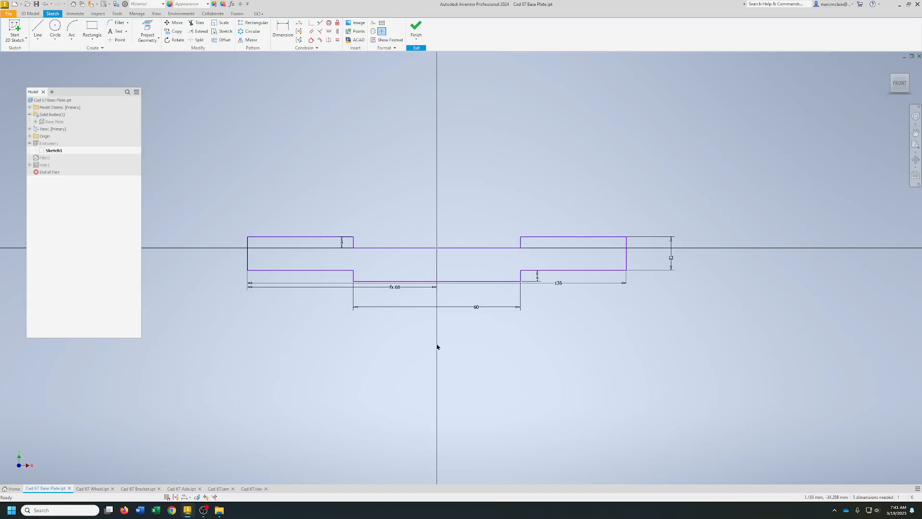
Add a driven overall height dimension from the upper-left top edge to the lower middle edge of the profile.
{"action": "left_click", "coordinate": [282, 30]}
{"action": "left_click", "coordinate": [311, 236]}
{"action": "left_click", "coordinate": [367, 281]}
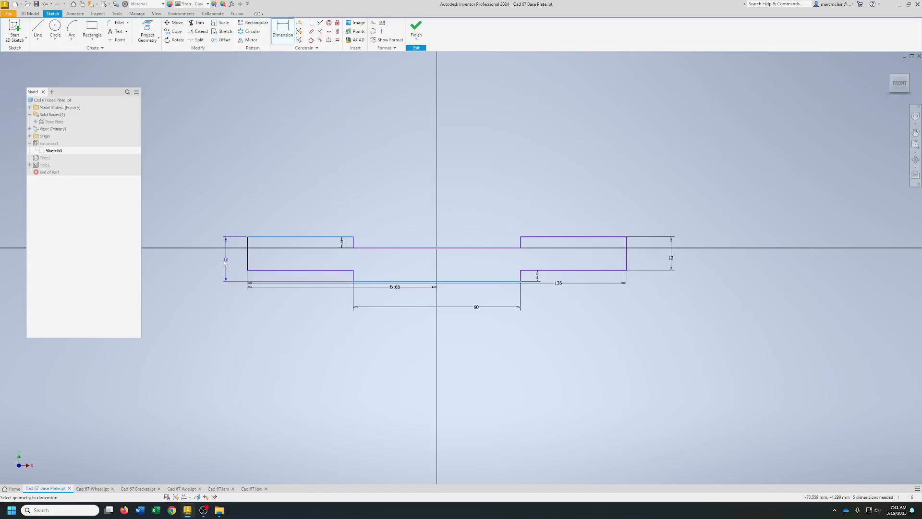
{"action": "left_click", "coordinate": [215, 269]}
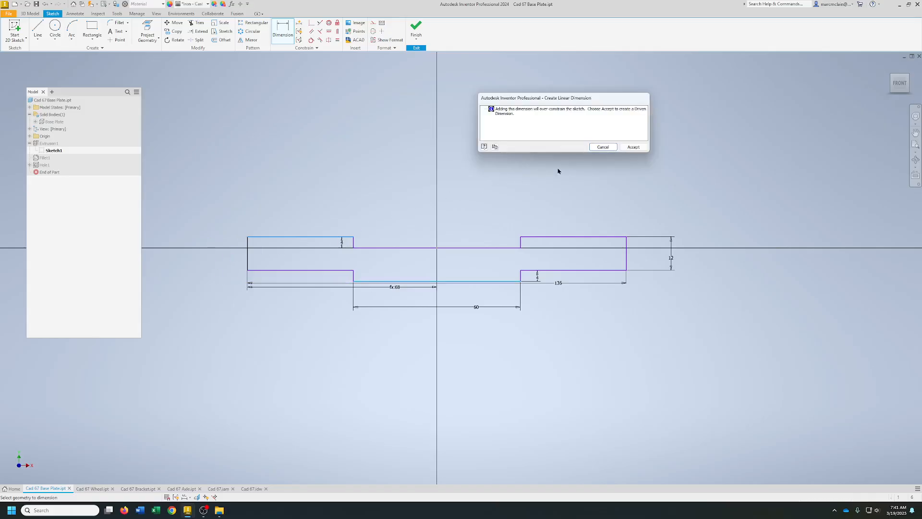
{"action": "left_click", "coordinate": [633, 147]}
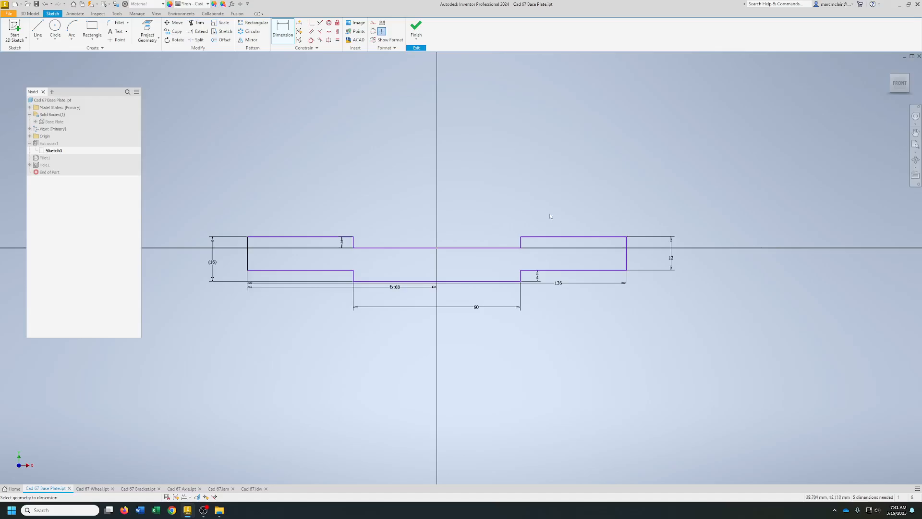
{"action": "left_click", "coordinate": [557, 241]}
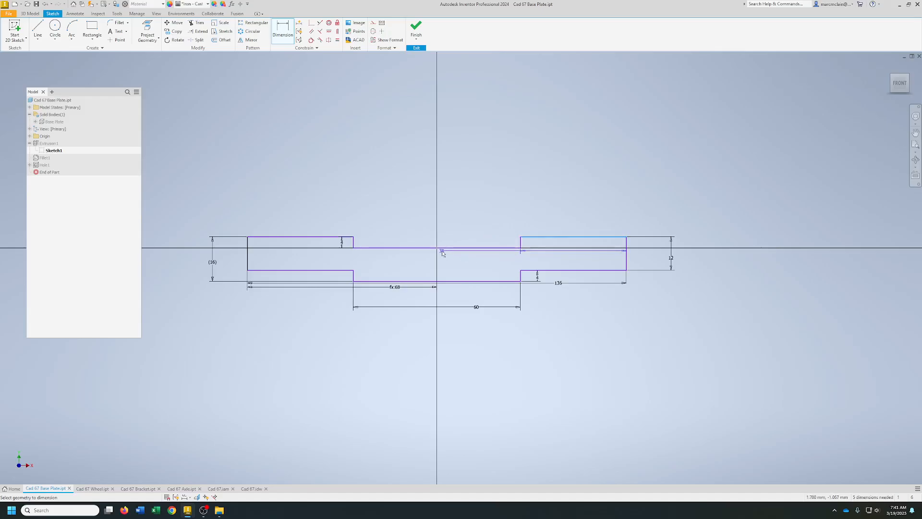
{"action": "left_click", "coordinate": [738, 276]}
{"action": "left_click", "coordinate": [603, 146]}
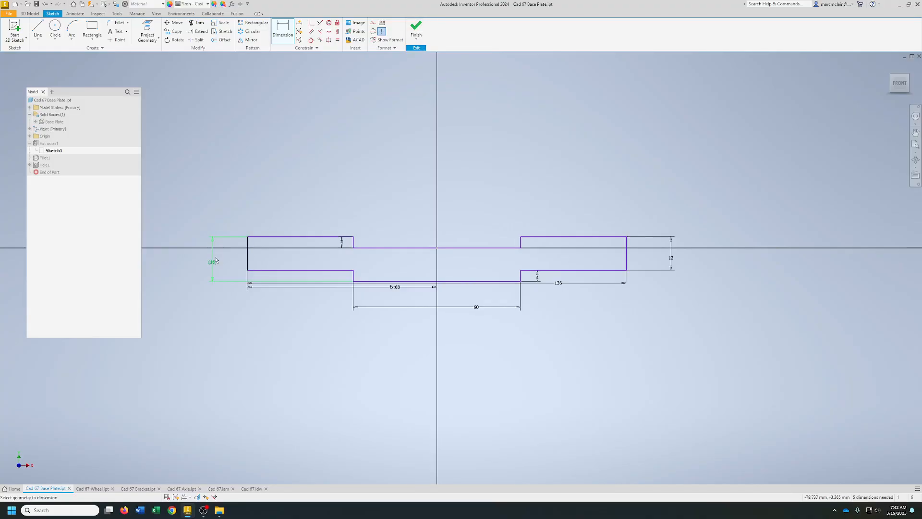
Finish editing the profile sketch and save the base plate part.
{"action": "left_click", "coordinate": [416, 26]}
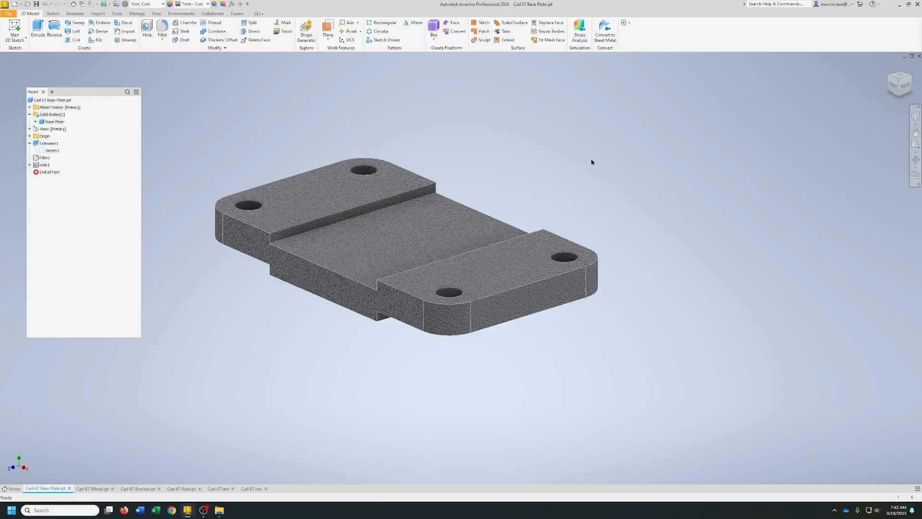
{"action": "left_click", "coordinate": [36, 4]}
Return to the Cad 67 drawing and acknowledge the update notice so the base plate views refresh.
{"action": "left_click", "coordinate": [250, 489]}
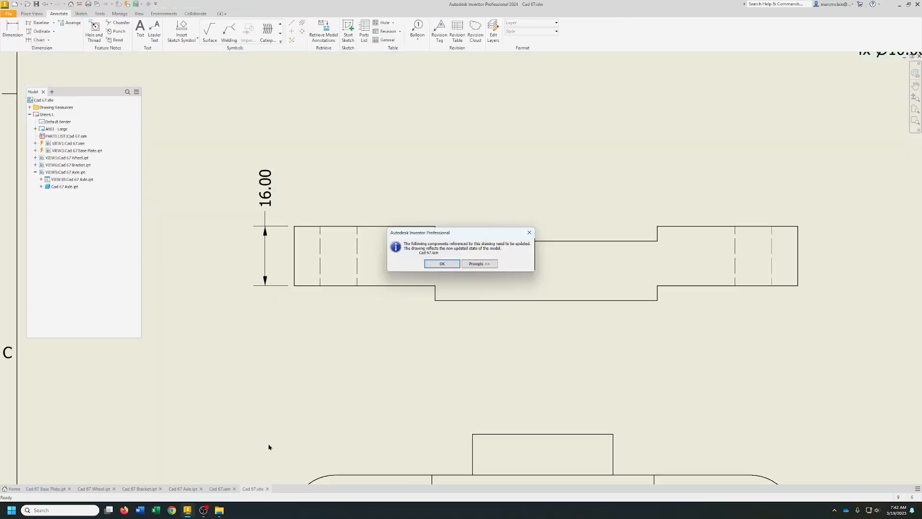
{"action": "left_click", "coordinate": [441, 264]}
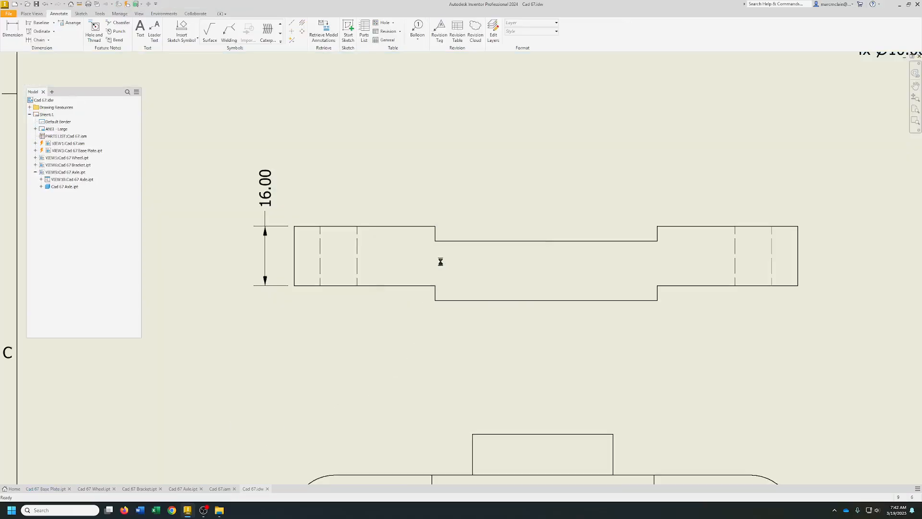
{"action": "scroll", "coordinate": [341, 320], "scroll_direction": "down", "scroll_amount": 3}
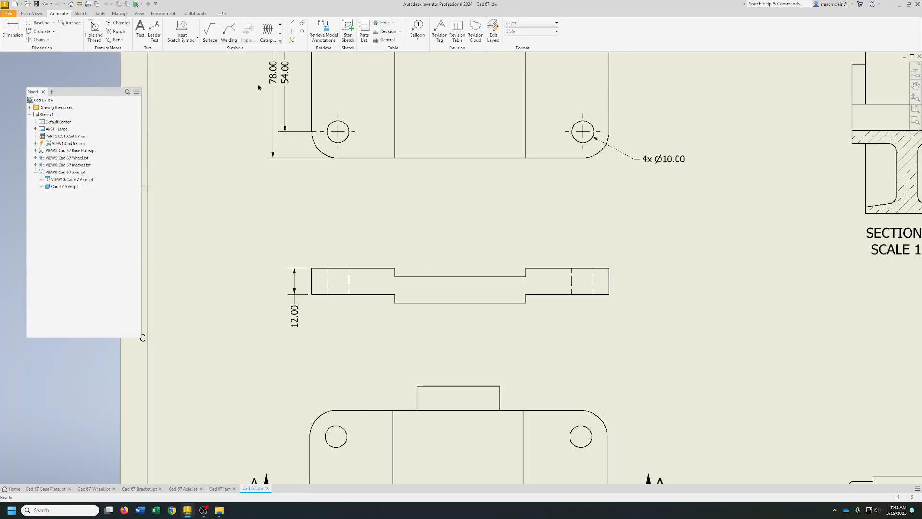
Add an overall length dimension between the two end edges, above the base plate's front view.
{"action": "left_click", "coordinate": [20, 29]}
{"action": "left_click", "coordinate": [310, 287]}
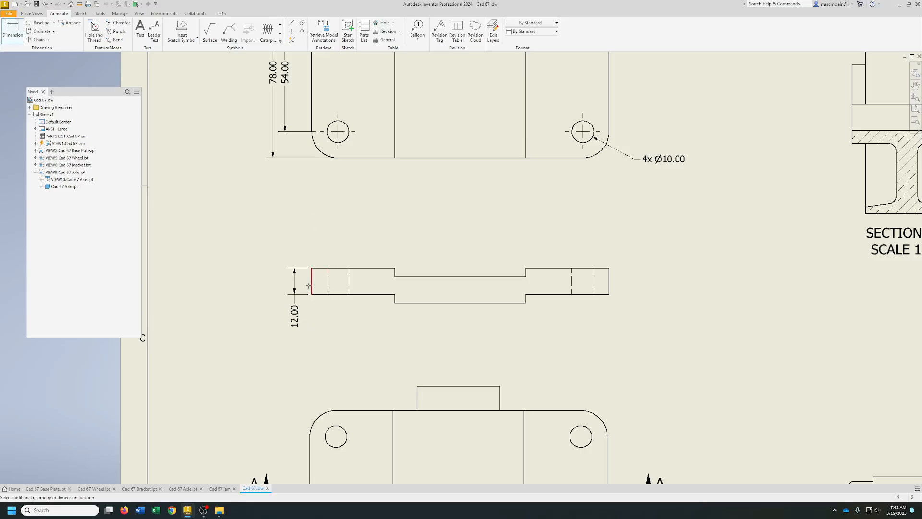
{"action": "left_click", "coordinate": [609, 285]}
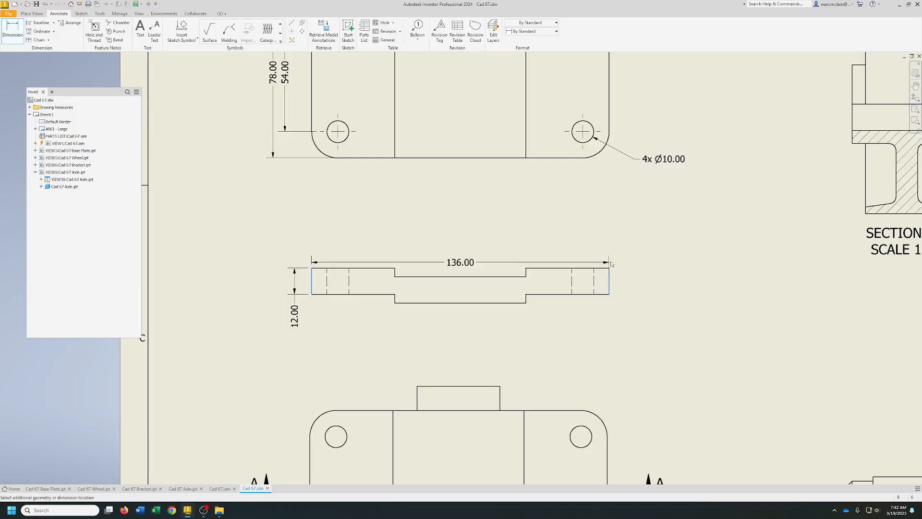
{"action": "left_click", "coordinate": [610, 243]}
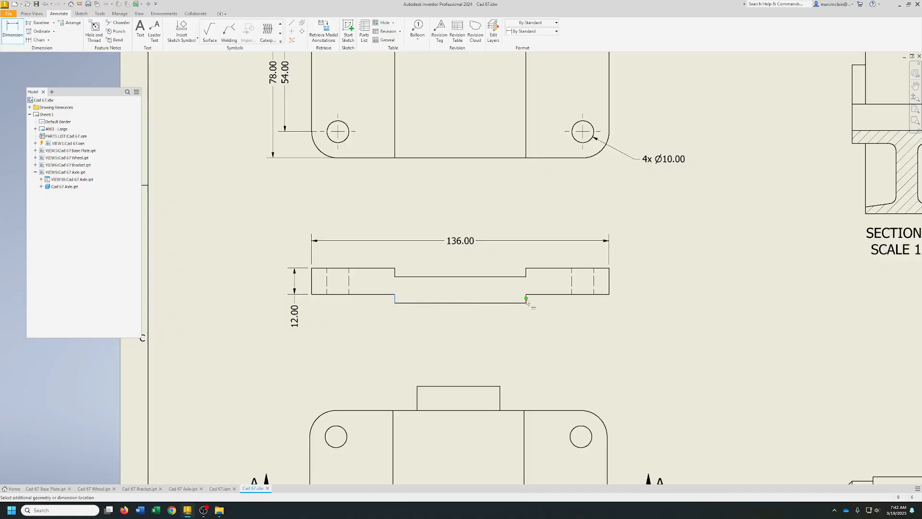
Dimension the width of the raised middle section on the base plate's underside, placing it below the front view.
{"action": "scroll", "coordinate": [526, 303], "scroll_direction": "down", "scroll_amount": 6}
{"action": "scroll", "coordinate": [526, 302], "scroll_direction": "up", "scroll_amount": 7}
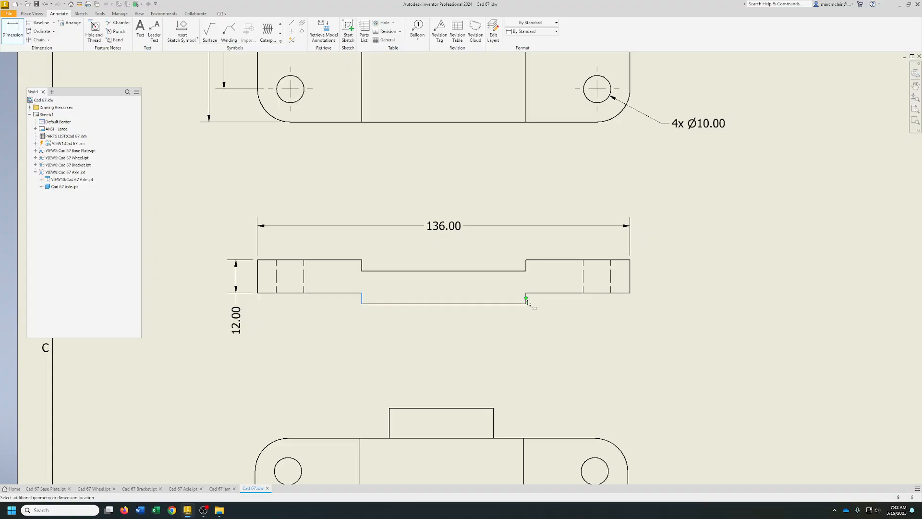
{"action": "scroll", "coordinate": [527, 302], "scroll_direction": "down", "scroll_amount": 5}
{"action": "scroll", "coordinate": [527, 302], "scroll_direction": "up", "scroll_amount": 8}
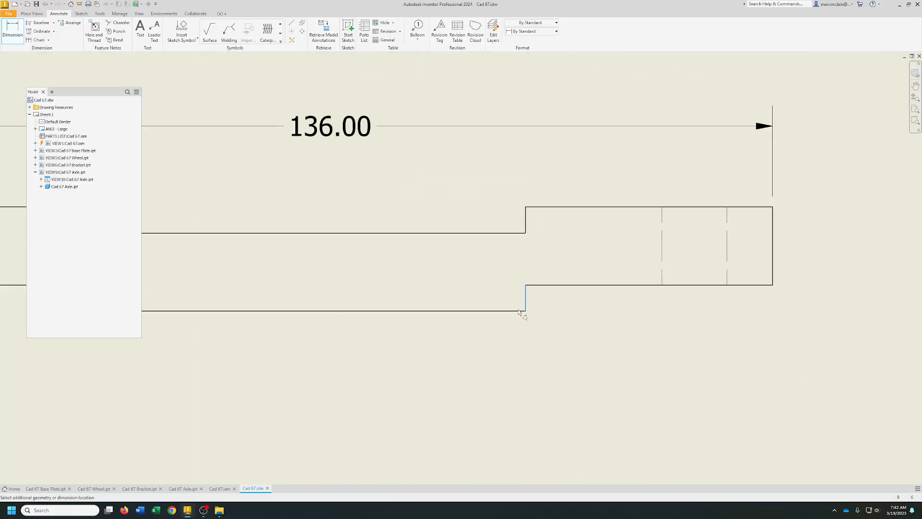
{"action": "scroll", "coordinate": [519, 312], "scroll_direction": "down", "scroll_amount": 4}
{"action": "left_click", "coordinate": [381, 307]}
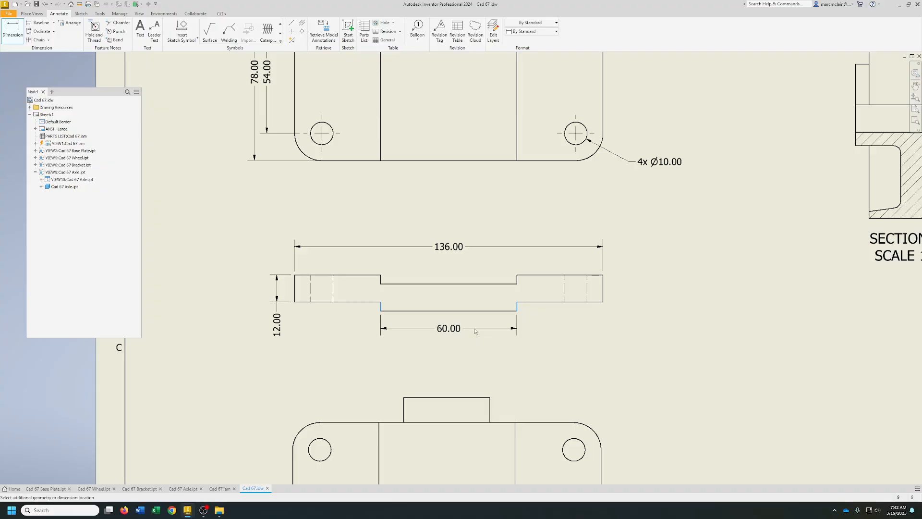
{"action": "left_click", "coordinate": [474, 328]}
Dimension the depth of the base plate's upper recess at the left end and move its text above the extension lines.
{"action": "left_click", "coordinate": [396, 284]}
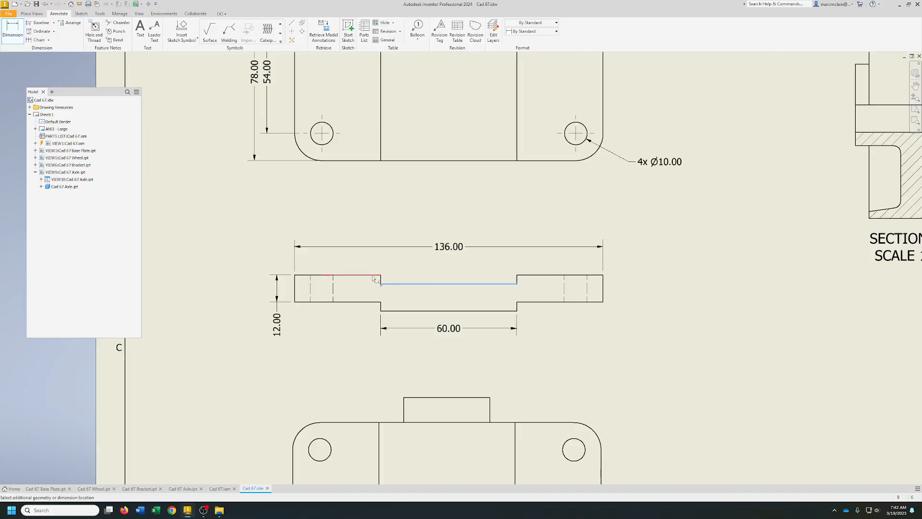
{"action": "left_click", "coordinate": [382, 277]}
{"action": "left_click", "coordinate": [286, 258]}
{"action": "double_click", "coordinate": [287, 308]}
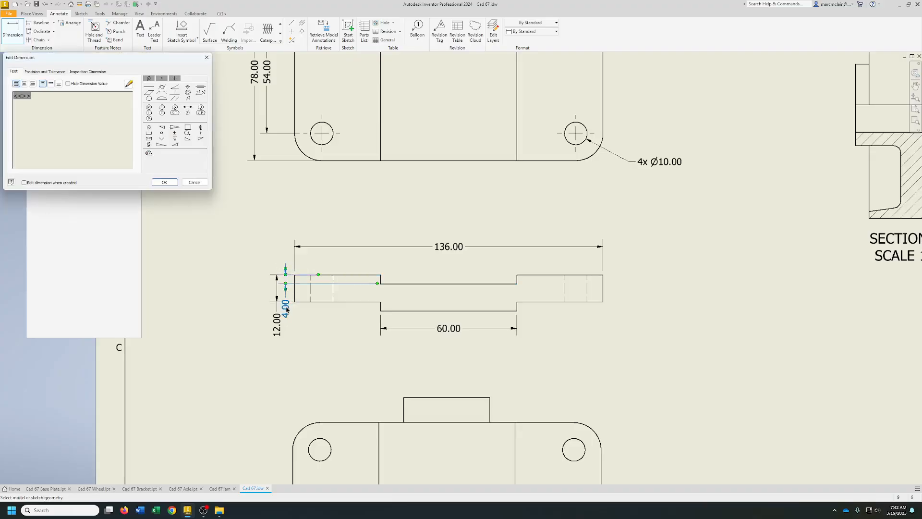
{"action": "left_click", "coordinate": [167, 184]}
{"action": "right_click", "coordinate": [184, 223]}
{"action": "left_click", "coordinate": [208, 225]}
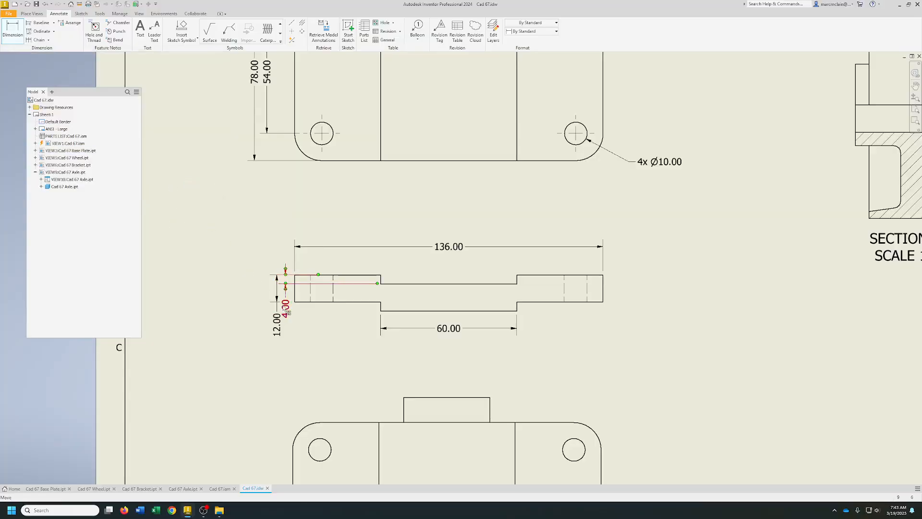
{"action": "left_click_drag", "start_coordinate": [291, 317], "coordinate": [292, 259]}
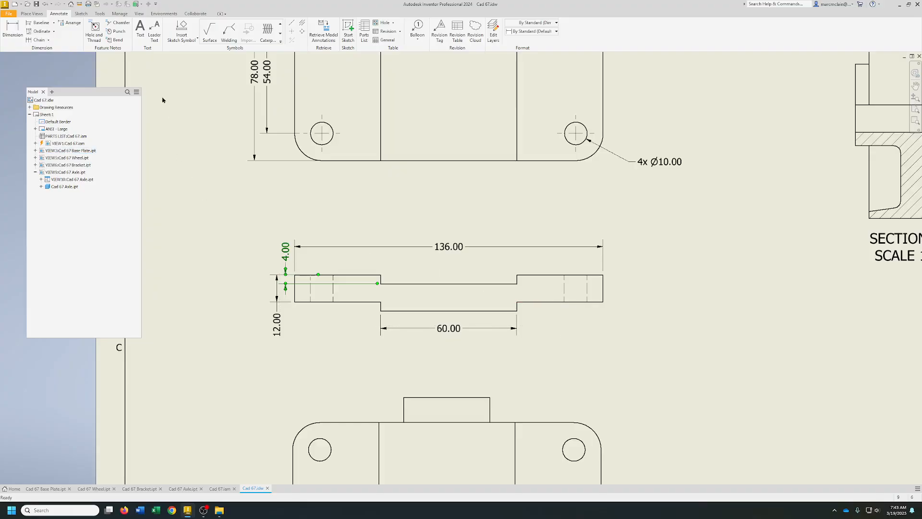
Dimension the height of the base plate's lower step at the right end of the front view.
{"action": "left_click", "coordinate": [14, 33]}
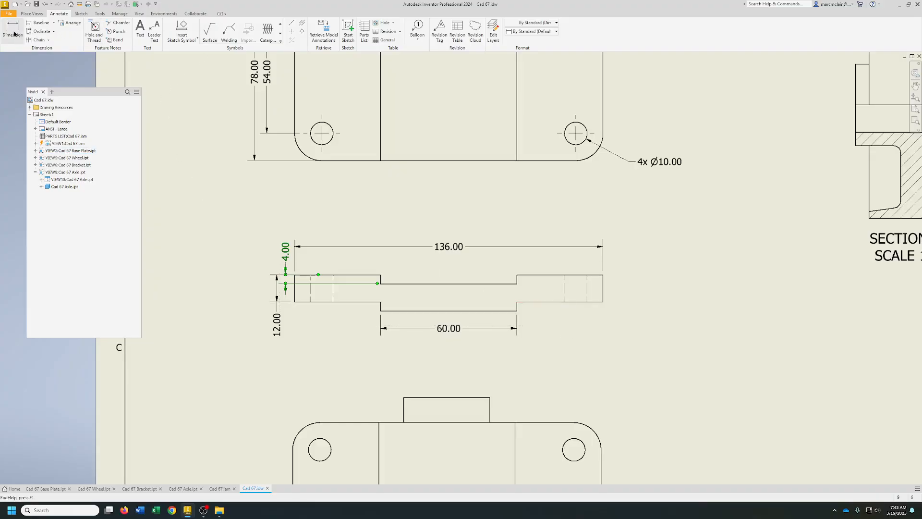
{"action": "left_click", "coordinate": [535, 302]}
{"action": "left_click", "coordinate": [522, 311]}
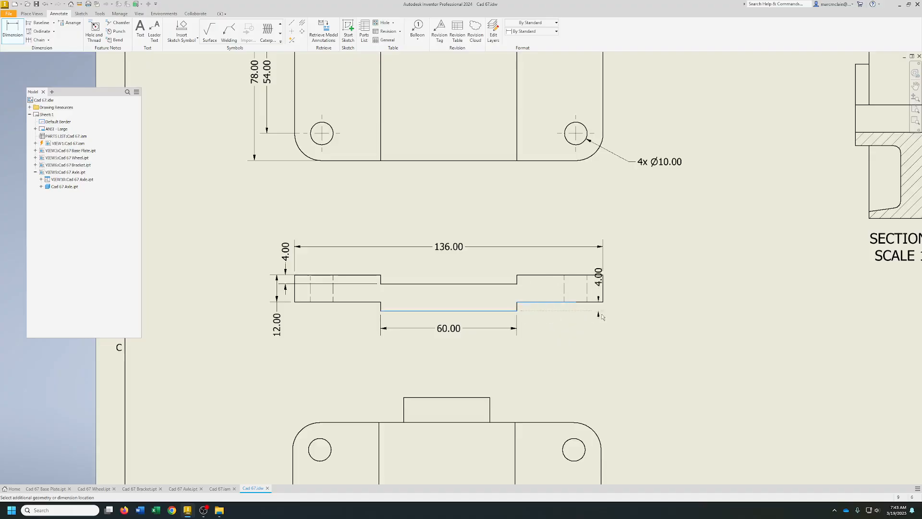
{"action": "left_click", "coordinate": [616, 316]}
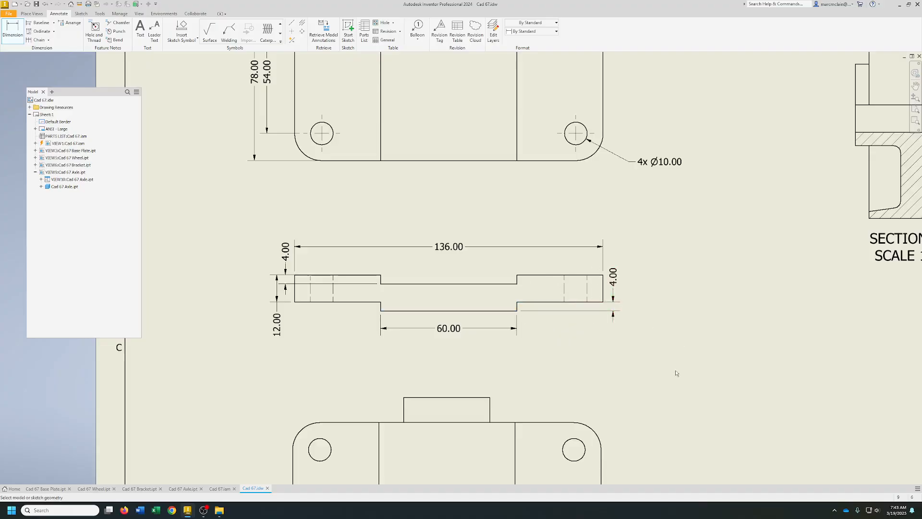
Dimension the wheel rim's width below section B-B and the rim's edge thickness at its left side.
{"action": "scroll", "coordinate": [680, 371], "scroll_direction": "down", "scroll_amount": 5}
{"action": "mouse_move", "coordinate": [696, 385]}
{"action": "middle_mouse_down"}
{"action": "mouse_move", "coordinate": [625, 333]}
{"action": "mouse_move", "coordinate": [488, 290]}
{"action": "mouse_move", "coordinate": [475, 296]}
{"action": "mouse_move", "coordinate": [475, 313]}
{"action": "mouse_move", "coordinate": [483, 260]}
{"action": "mouse_move", "coordinate": [418, 336]}
{"action": "middle_mouse_up"}
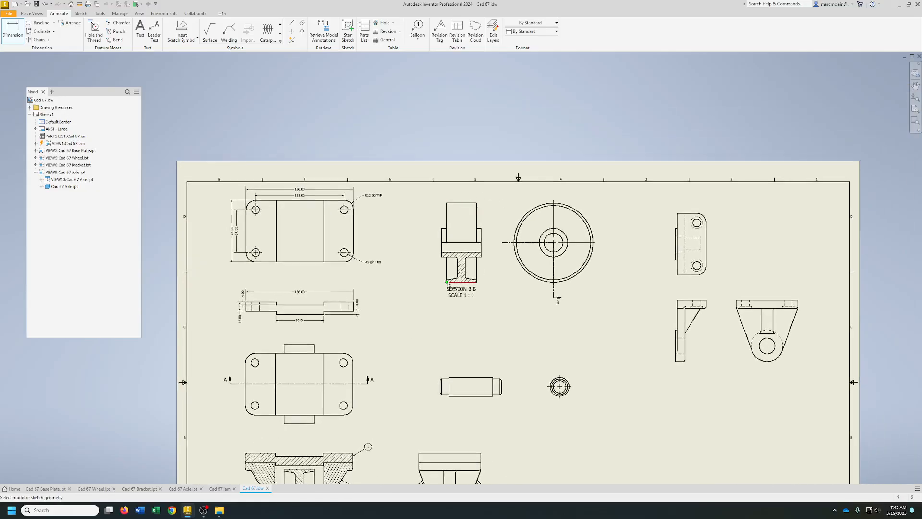
{"action": "scroll", "coordinate": [453, 285], "scroll_direction": "up", "scroll_amount": 8}
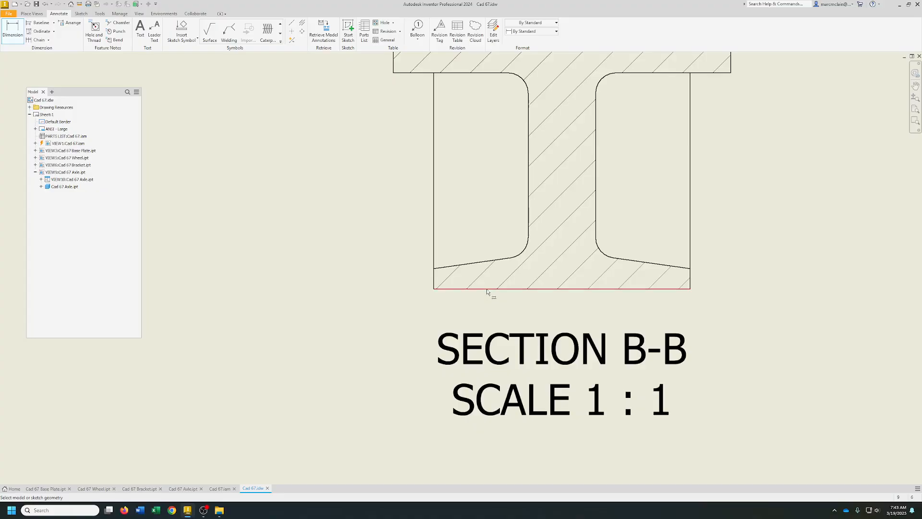
{"action": "left_click", "coordinate": [487, 289]}
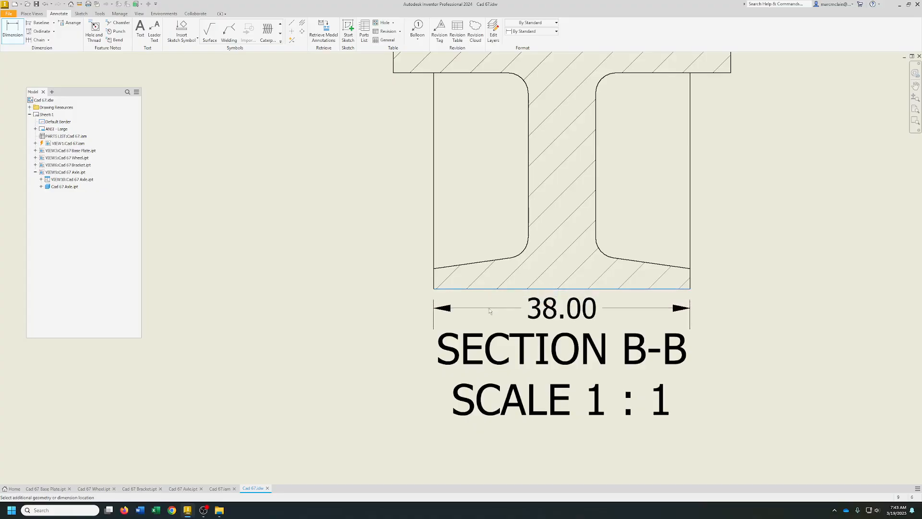
{"action": "left_click", "coordinate": [489, 314]}
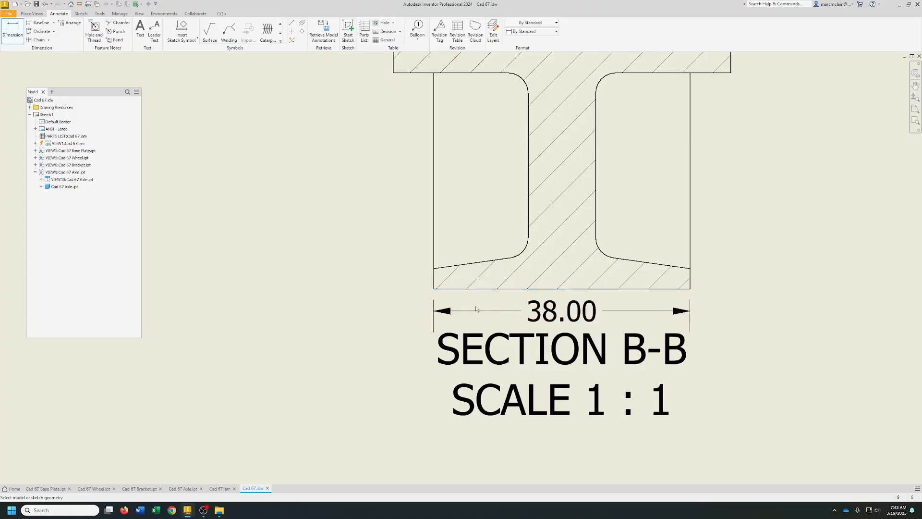
{"action": "left_click", "coordinate": [433, 279]}
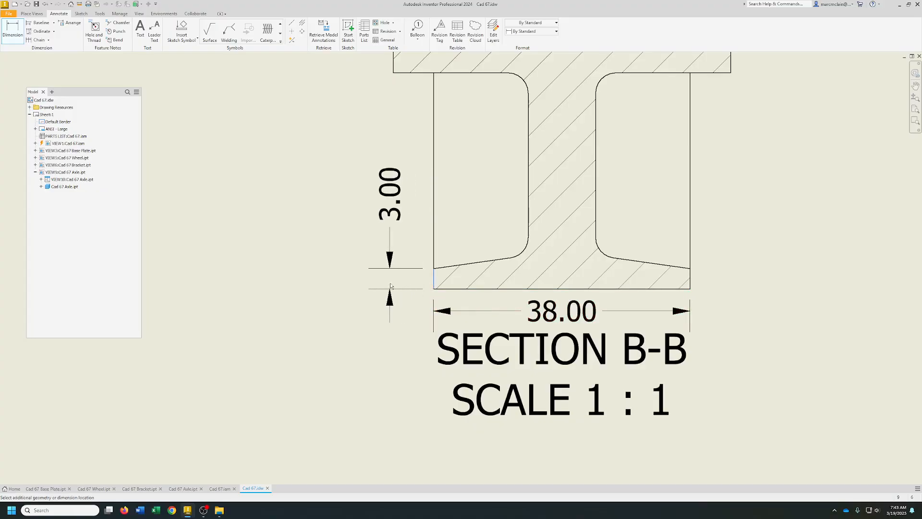
{"action": "left_click", "coordinate": [389, 284]}
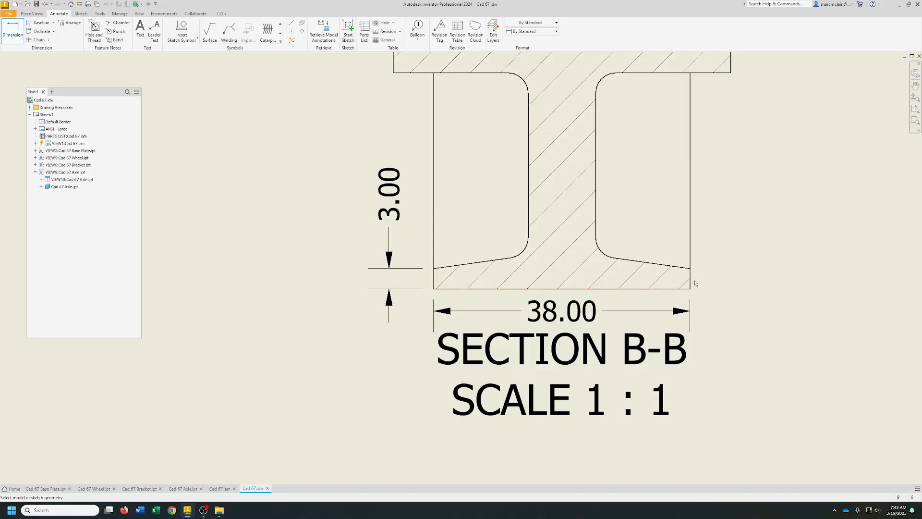
{"action": "left_click", "coordinate": [633, 290]}
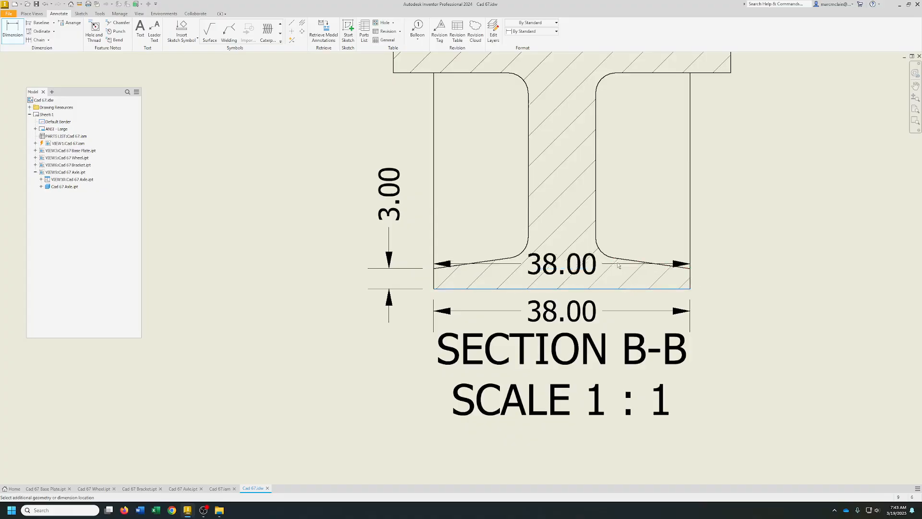
{"action": "left_click", "coordinate": [600, 251]}
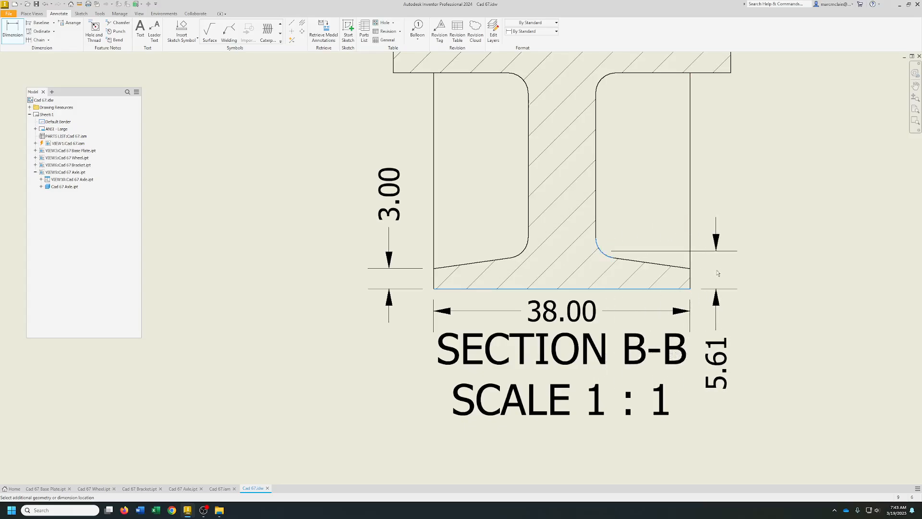
{"action": "key", "text": "Escape"}
{"action": "key", "text": "Escape"}
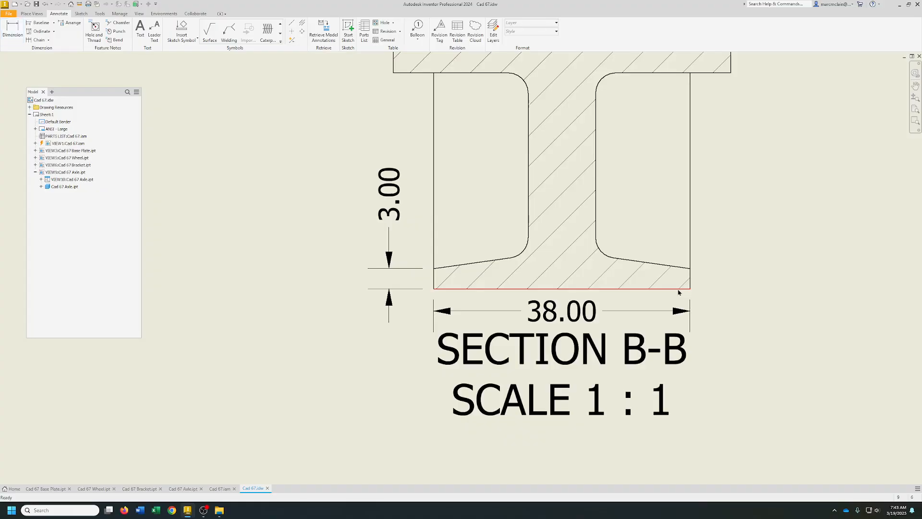
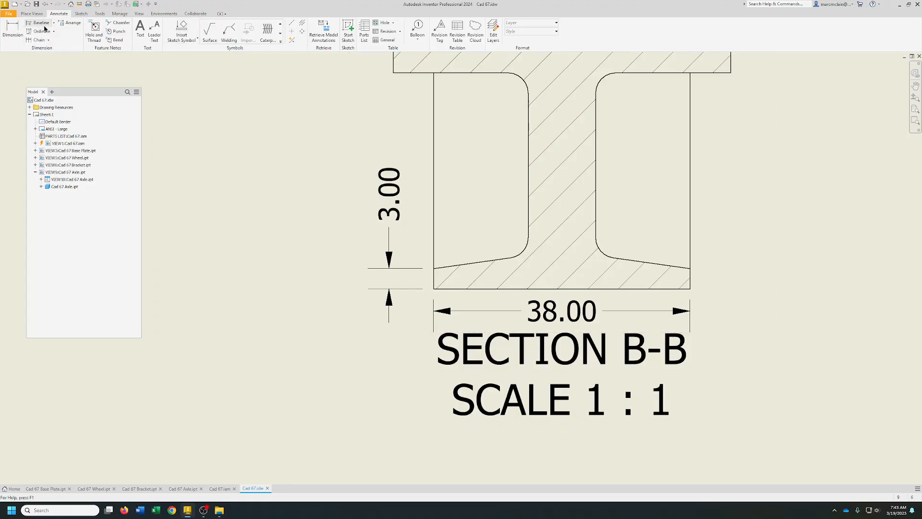
{"action": "left_click", "coordinate": [13, 29]}
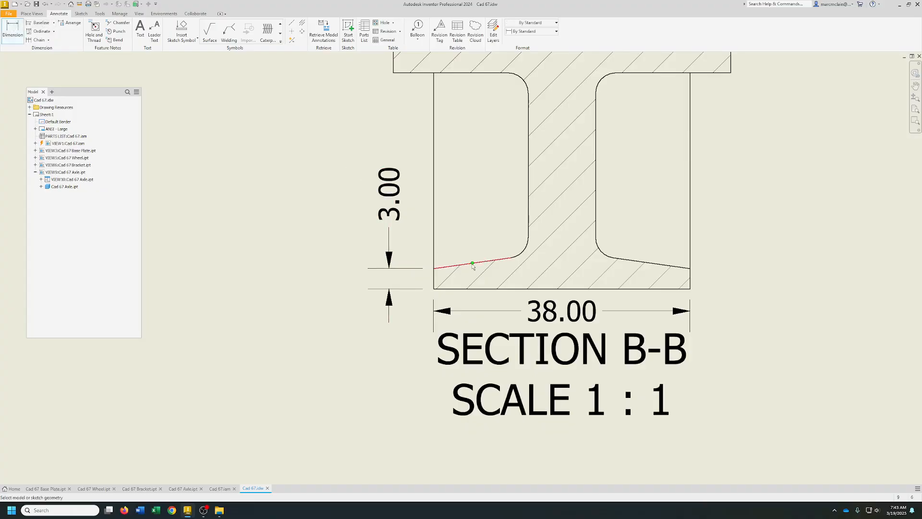
{"action": "left_click", "coordinate": [474, 263]}
{"action": "left_click", "coordinate": [484, 289]}
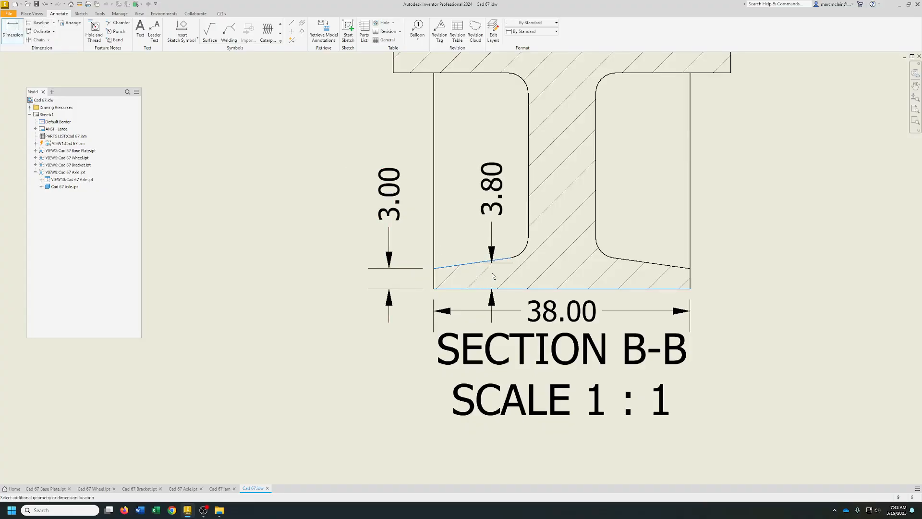
{"action": "key", "text": "Escape"}
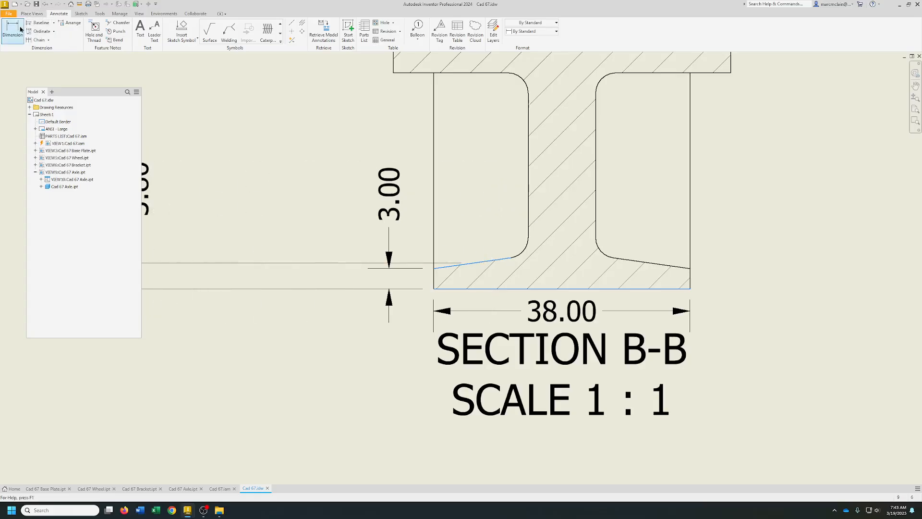
Add an angular dimension between the rim's left sloped inner edge and its bottom edge in section B-B.
{"action": "left_click", "coordinate": [474, 263]}
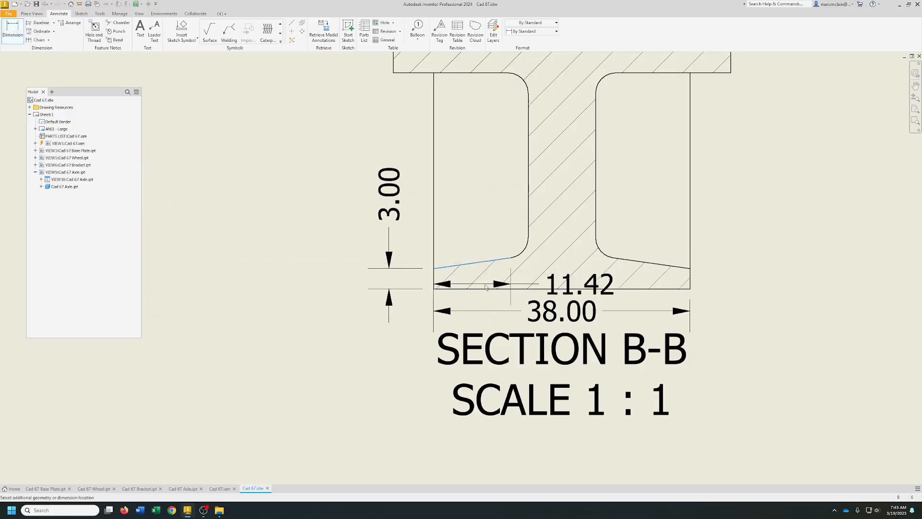
{"action": "left_click", "coordinate": [482, 289]}
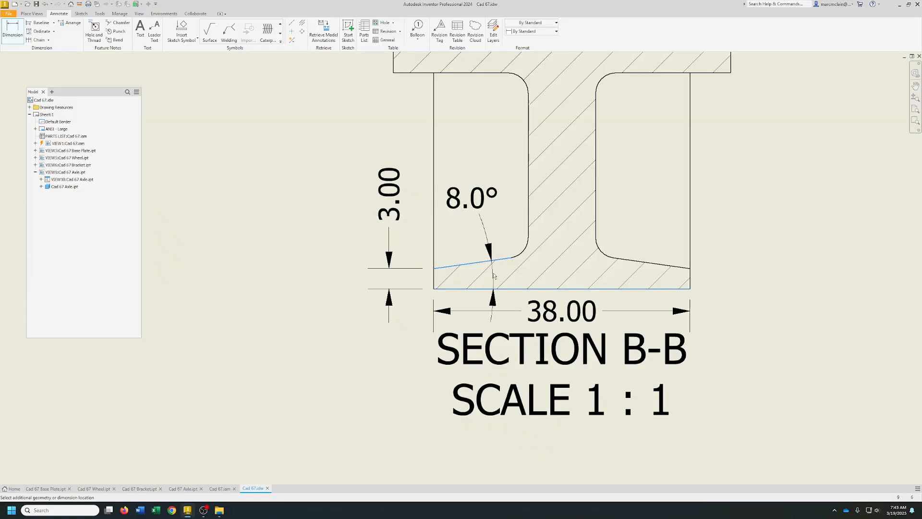
{"action": "left_click", "coordinate": [495, 276]}
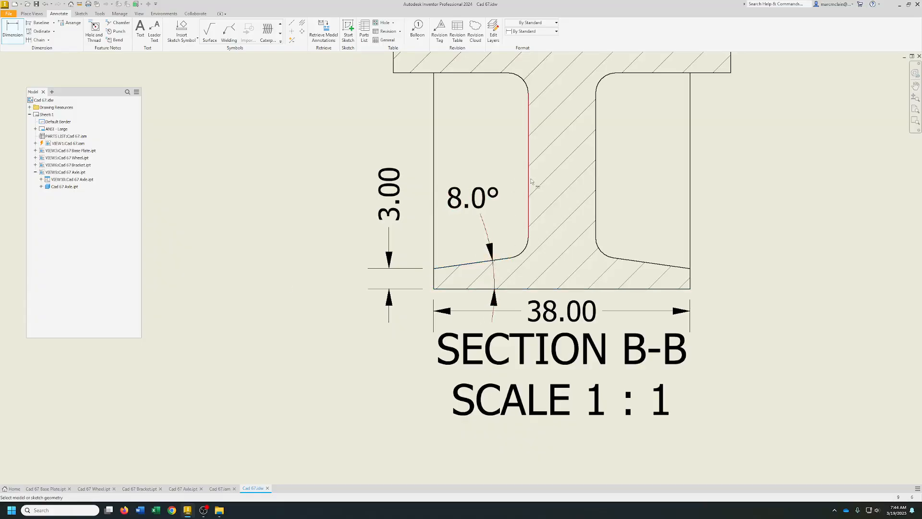
Dimension the thickness of the wheel's web between its two vertical edges in section B-B.
{"action": "left_click", "coordinate": [528, 183]}
{"action": "left_click", "coordinate": [595, 179]}
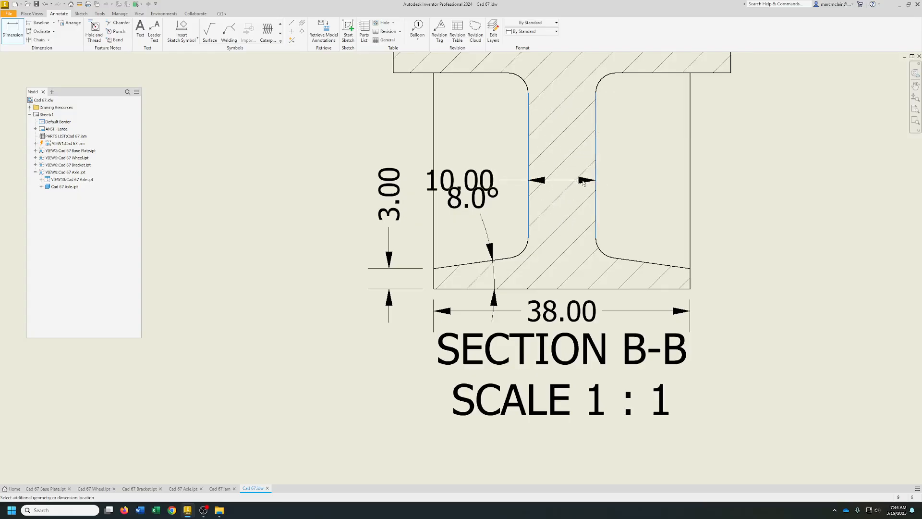
{"action": "middle_click_drag", "start_coordinate": [575, 145], "coordinate": [548, 271]}
{"action": "left_click", "coordinate": [548, 272]}
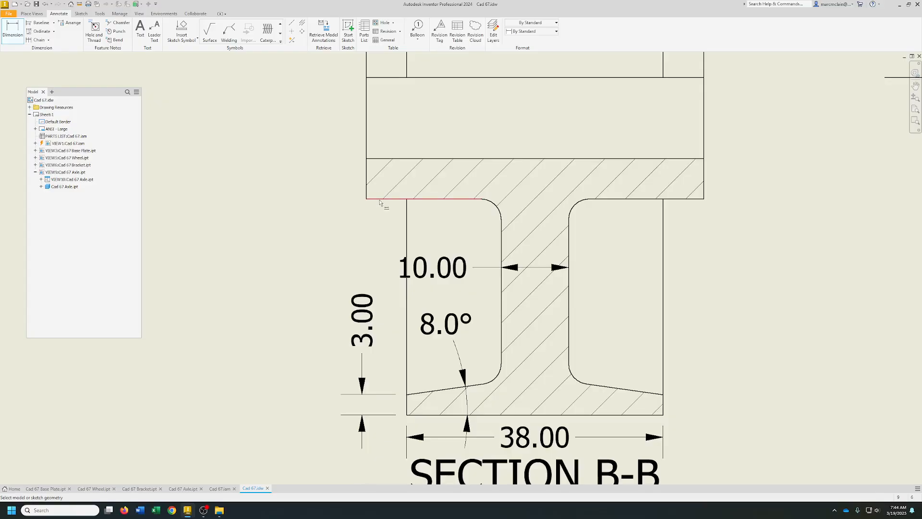
Dimension the wheel's outer, hub and bore diameters in its circular view.
{"action": "scroll", "coordinate": [380, 201], "scroll_direction": "down", "scroll_amount": 5}
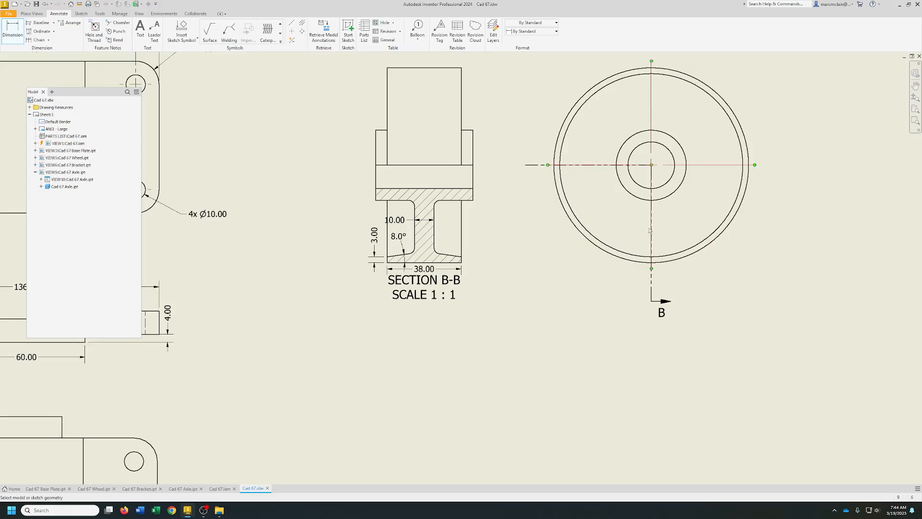
{"action": "middle_click_drag", "start_coordinate": [641, 235], "coordinate": [469, 342]}
{"action": "left_click", "coordinate": [546, 197]}
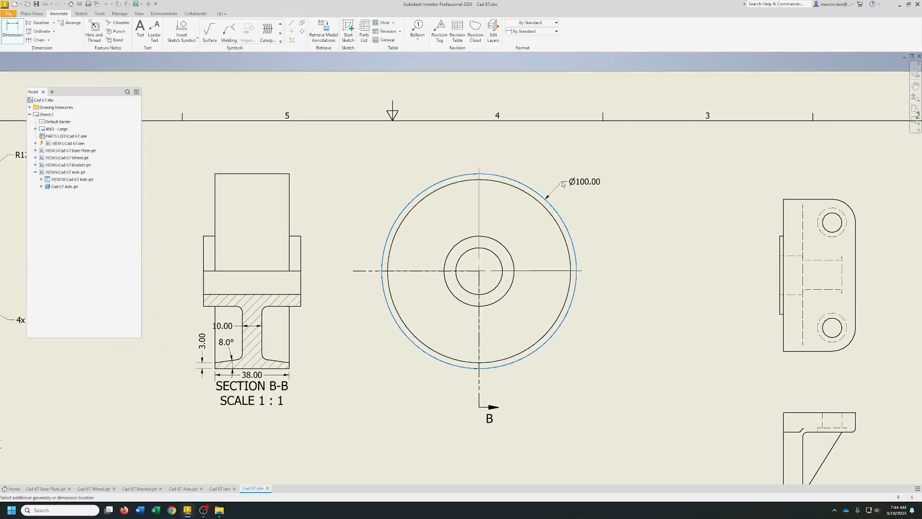
{"action": "left_click", "coordinate": [563, 185]}
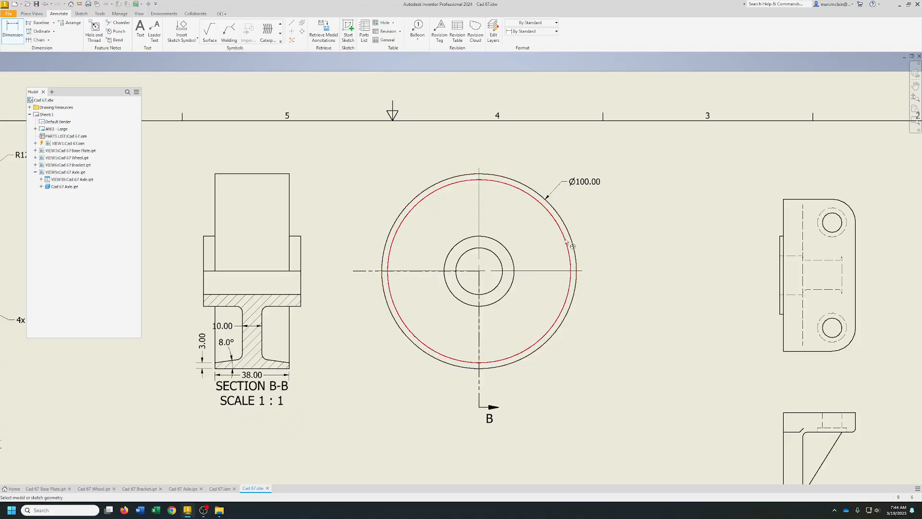
{"action": "left_click", "coordinate": [513, 259]}
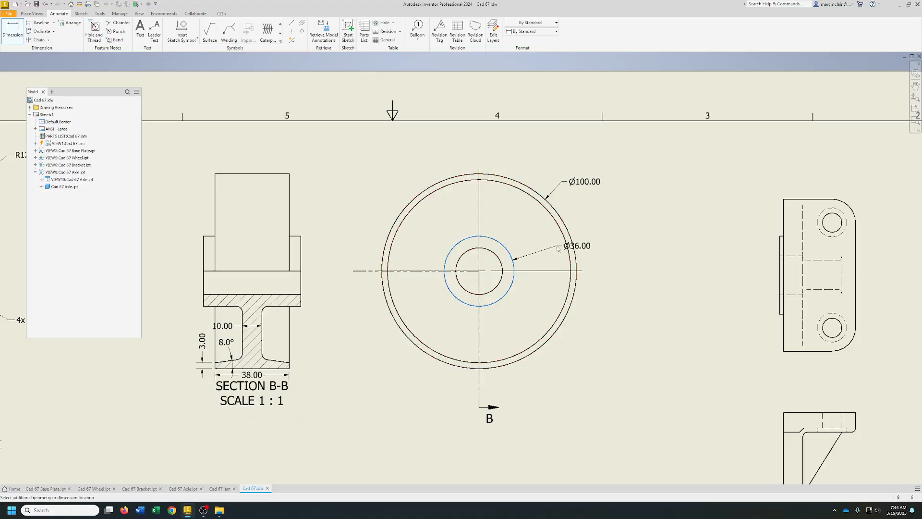
{"action": "left_click", "coordinate": [590, 252]}
{"action": "left_click", "coordinate": [498, 287]}
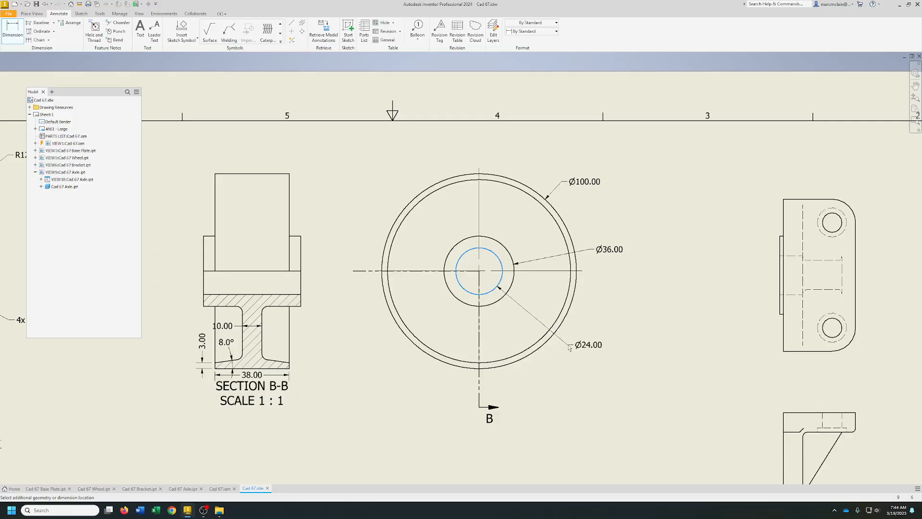
{"action": "left_click", "coordinate": [570, 346]}
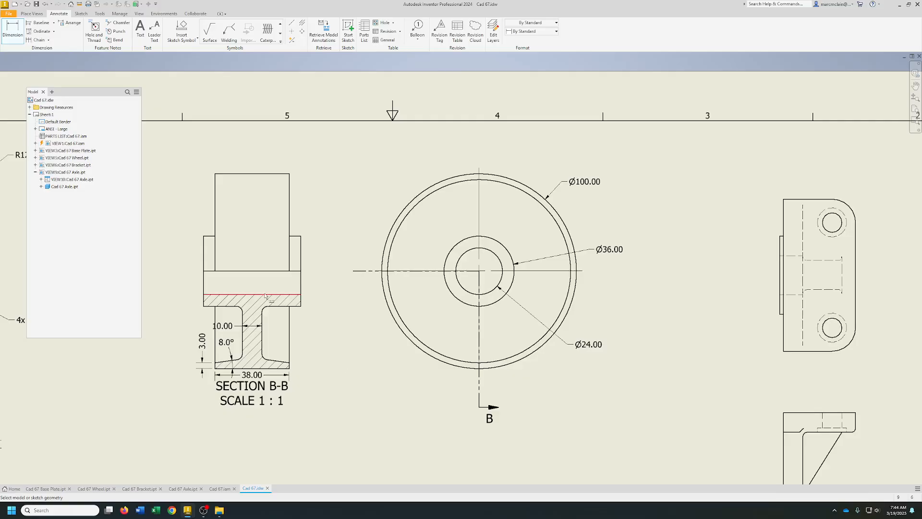
Dimension the wheel hub's overall width above section B-B.
{"action": "left_click", "coordinate": [292, 294]}
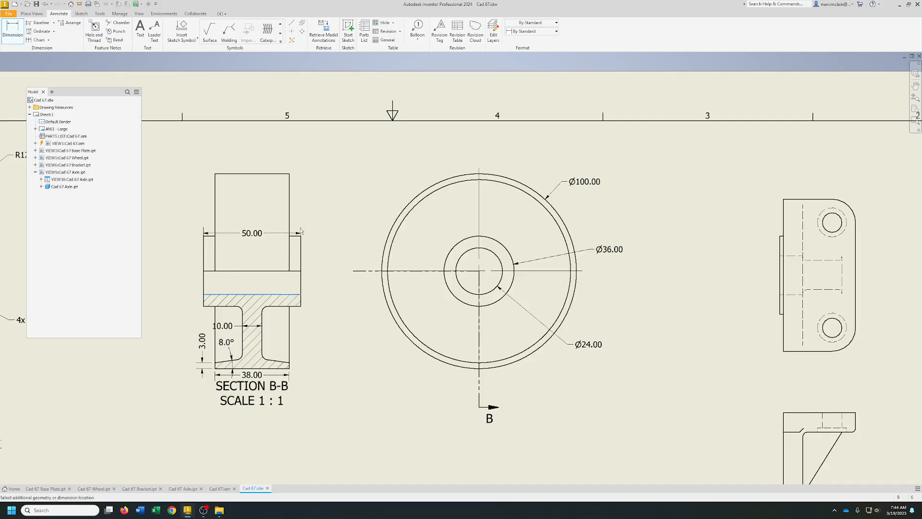
{"action": "left_click", "coordinate": [300, 157]}
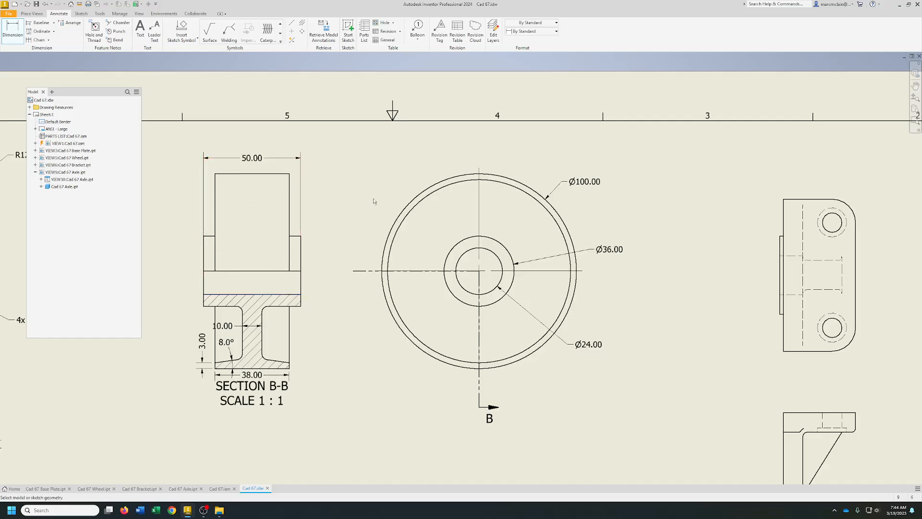
{"action": "scroll", "coordinate": [340, 304], "scroll_direction": "up", "scroll_amount": 5}
{"action": "mouse_move", "coordinate": [342, 298]}
{"action": "middle_mouse_down"}
{"action": "mouse_move", "coordinate": [570, 356]}
{"action": "mouse_move", "coordinate": [314, 349]}
{"action": "middle_mouse_up"}
{"action": "scroll", "coordinate": [567, 354], "scroll_direction": "down", "scroll_amount": 6}
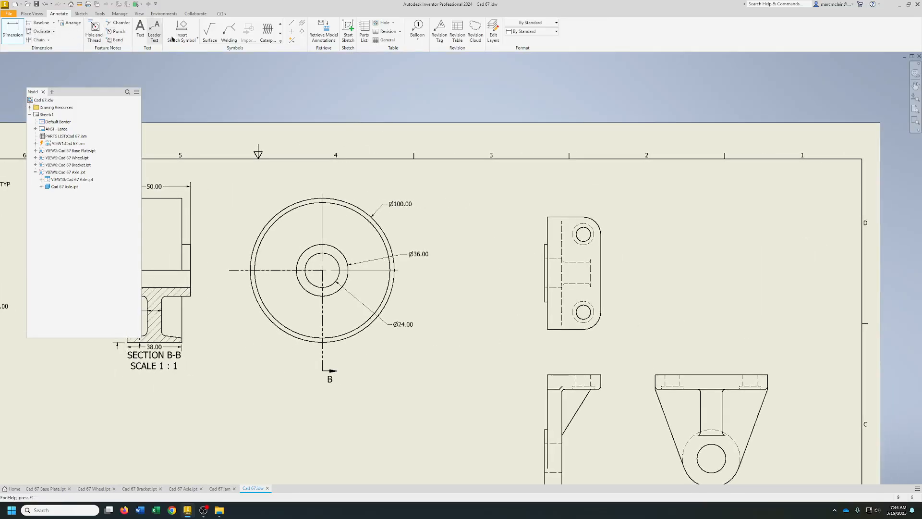
{"action": "left_click", "coordinate": [293, 32]}
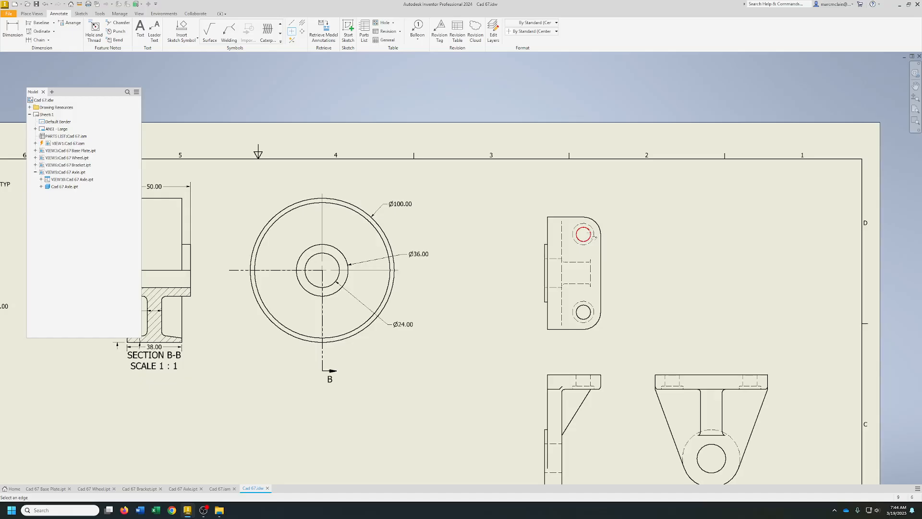
{"action": "middle_click_drag", "start_coordinate": [592, 258], "coordinate": [501, 208]}
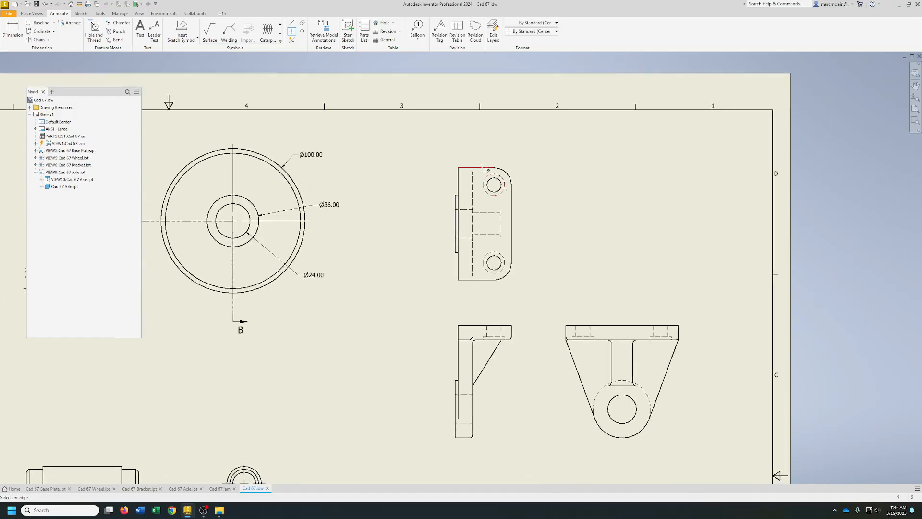
{"action": "right_click", "coordinate": [565, 269]}
{"action": "left_click", "coordinate": [586, 238]}
{"action": "left_click", "coordinate": [499, 318]}
{"action": "right_click", "coordinate": [524, 298]}
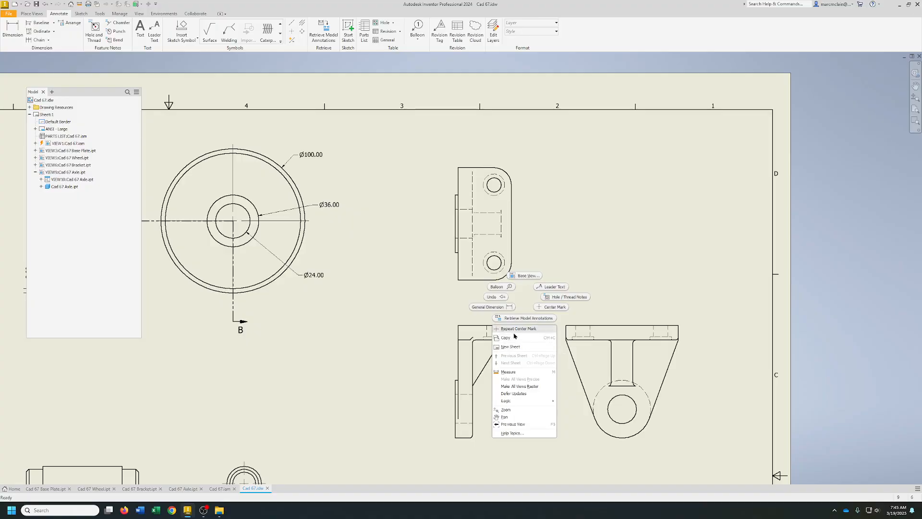
{"action": "key", "text": "Escape"}
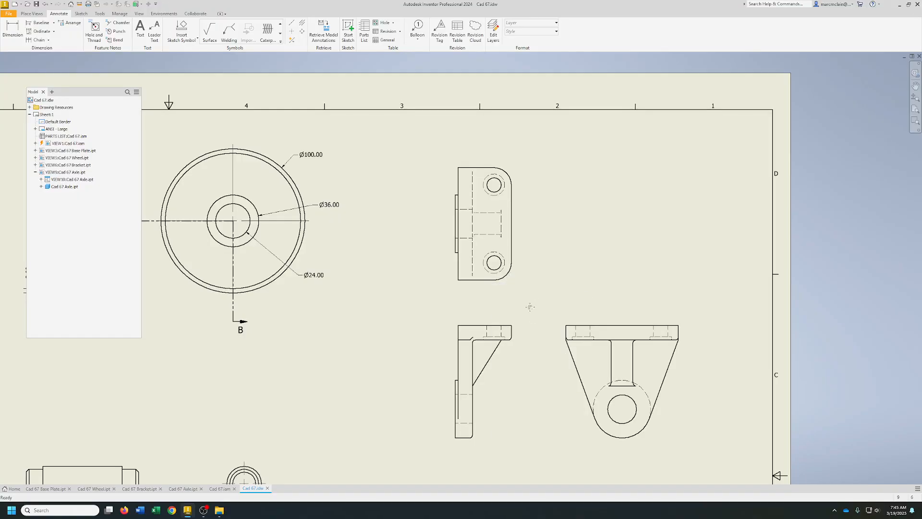
Delete the bracket's top view and move the remaining bracket views up level with the wheel views.
{"action": "middle_click_drag", "start_coordinate": [529, 306], "coordinate": [517, 210]}
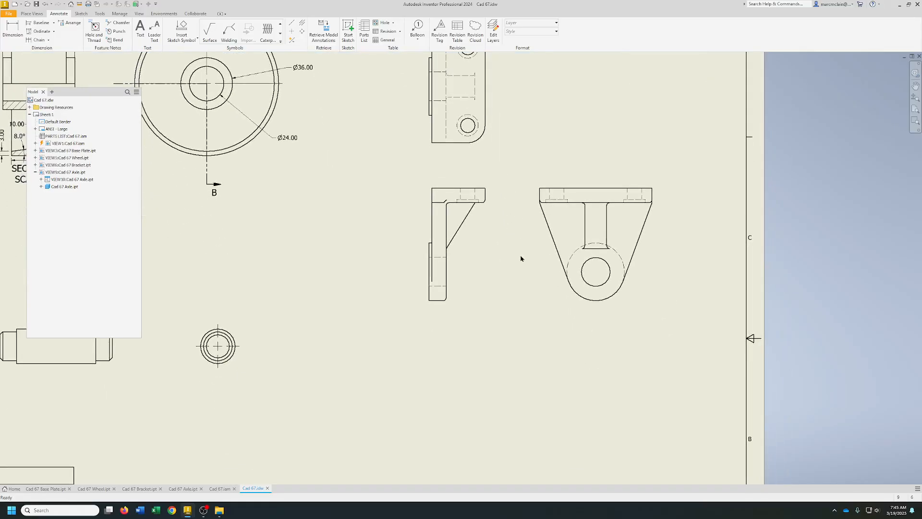
{"action": "right_click", "coordinate": [462, 153]}
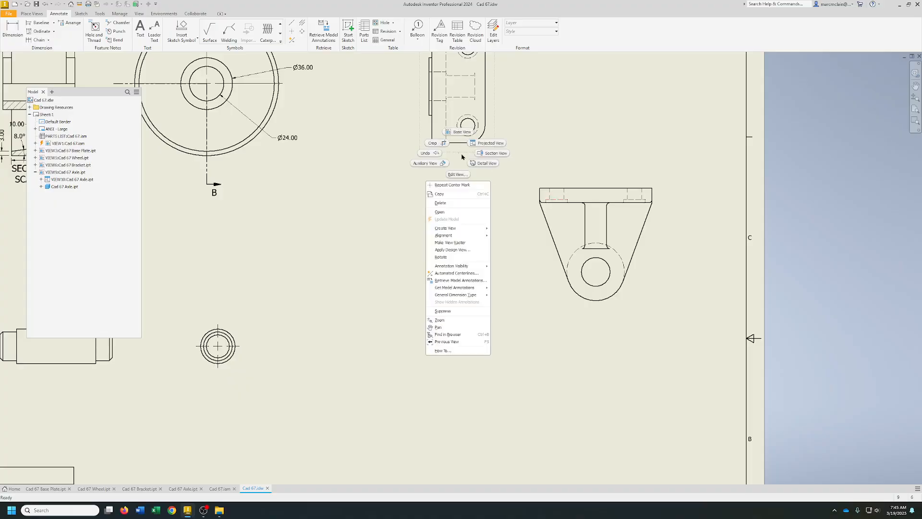
{"action": "left_click", "coordinate": [512, 163]}
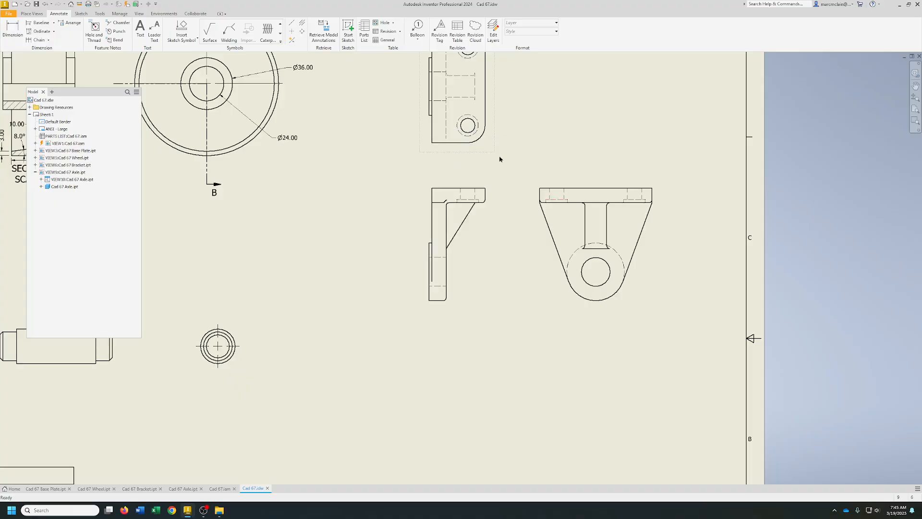
{"action": "key", "text": "Delete"}
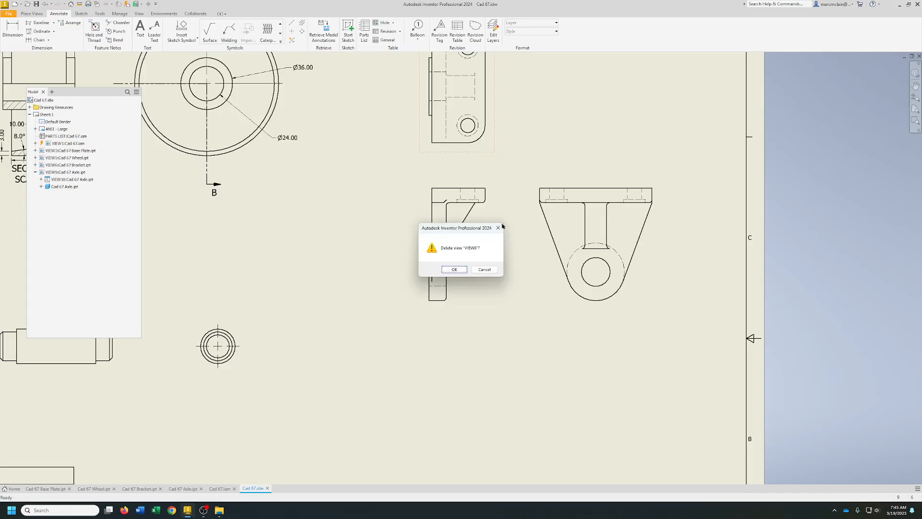
{"action": "left_click", "coordinate": [452, 269]}
{"action": "middle_click_drag", "start_coordinate": [501, 273], "coordinate": [493, 341]}
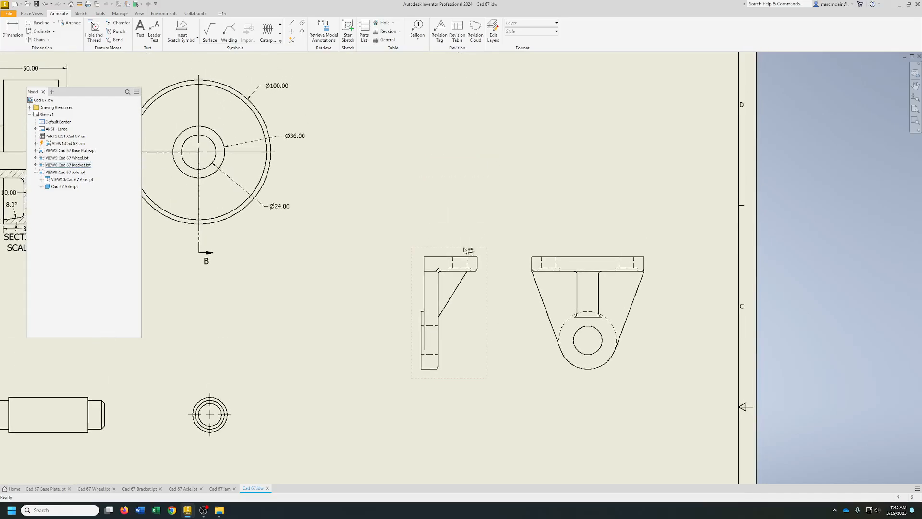
{"action": "left_click_drag", "start_coordinate": [467, 250], "coordinate": [454, 80]}
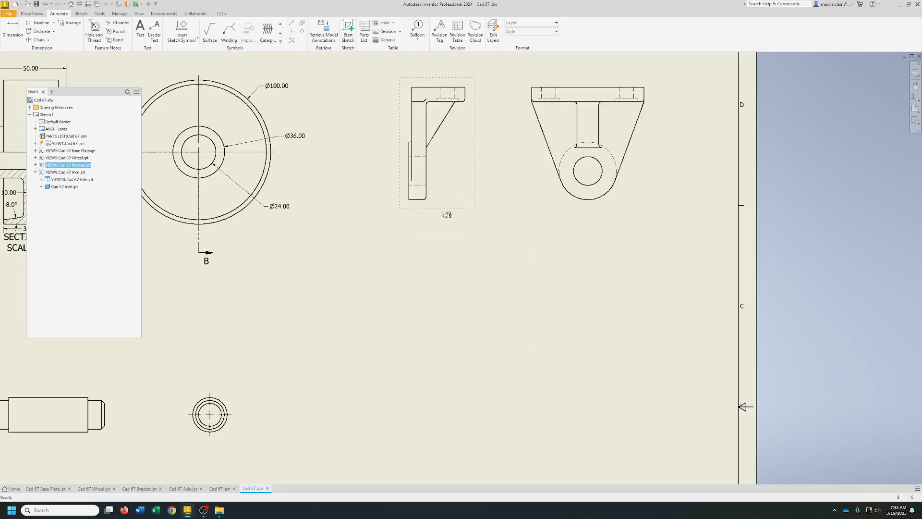
Create a projected view of the bracket directly below its side view.
{"action": "left_click", "coordinate": [32, 13]}
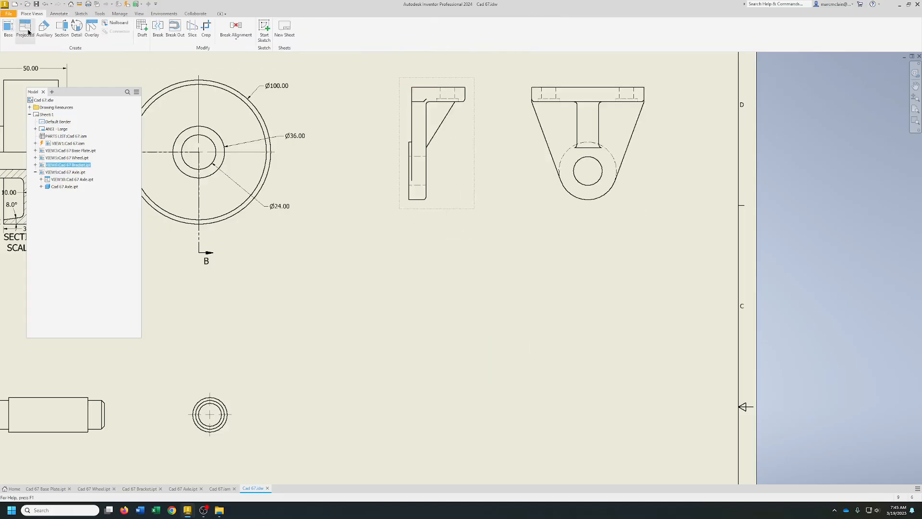
{"action": "left_click", "coordinate": [28, 32]}
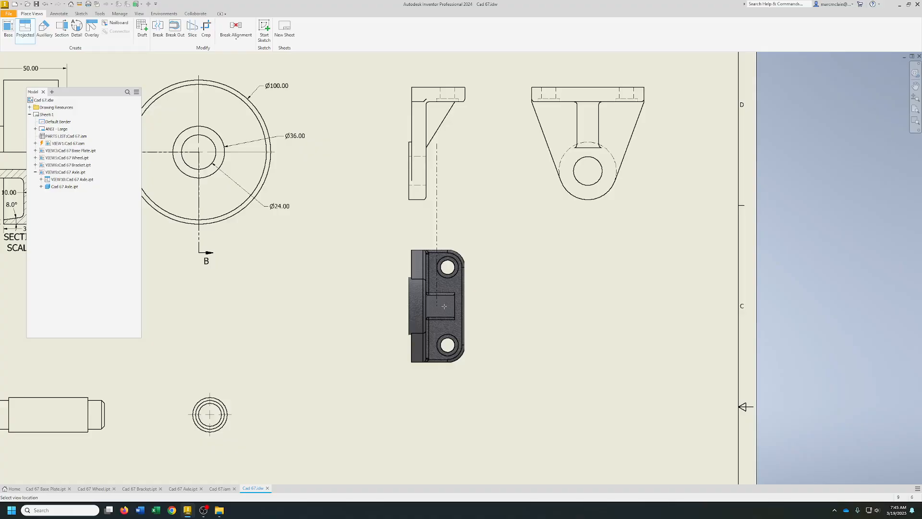
{"action": "left_click", "coordinate": [444, 306]}
{"action": "right_click", "coordinate": [444, 308]}
{"action": "left_click", "coordinate": [478, 309]}
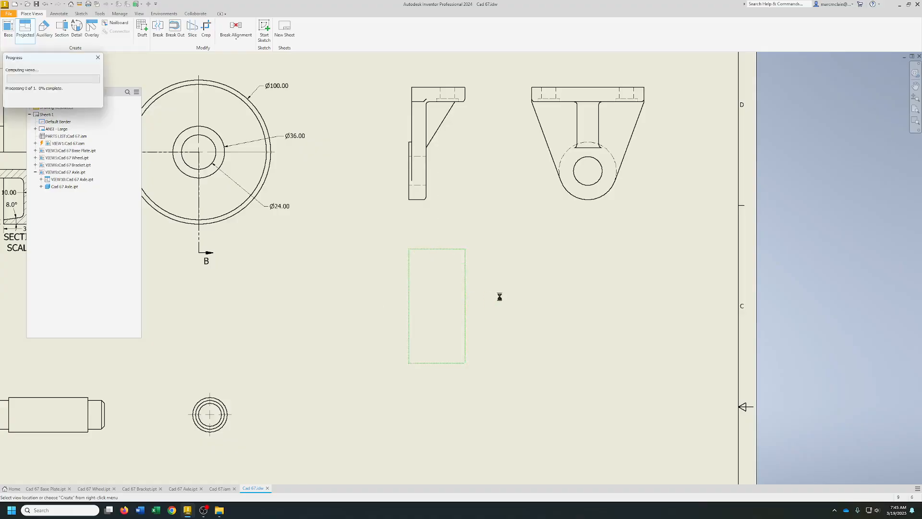
{"action": "middle_click_drag", "start_coordinate": [492, 295], "coordinate": [476, 359]}
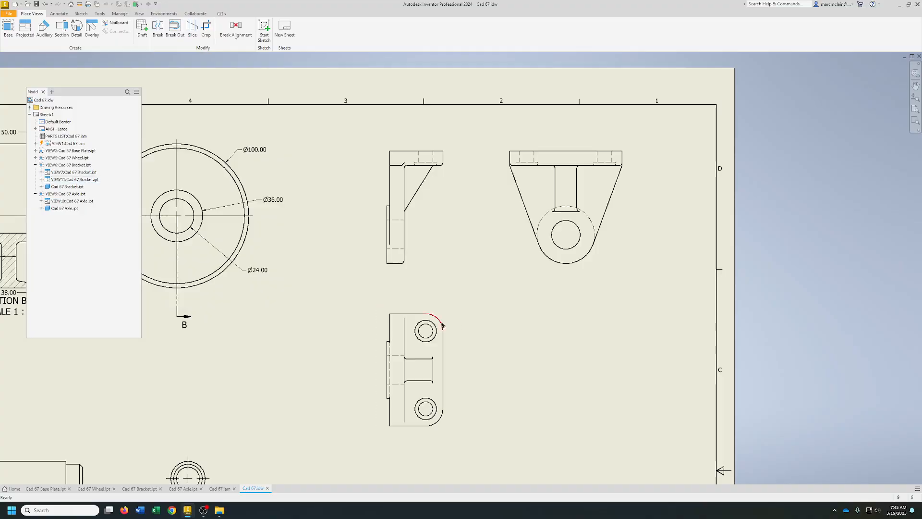
Add a hole note to the upper spotfaced hole in the bracket's projected view and dimension the lower rounded corner's radius.
{"action": "left_click", "coordinate": [59, 13]}
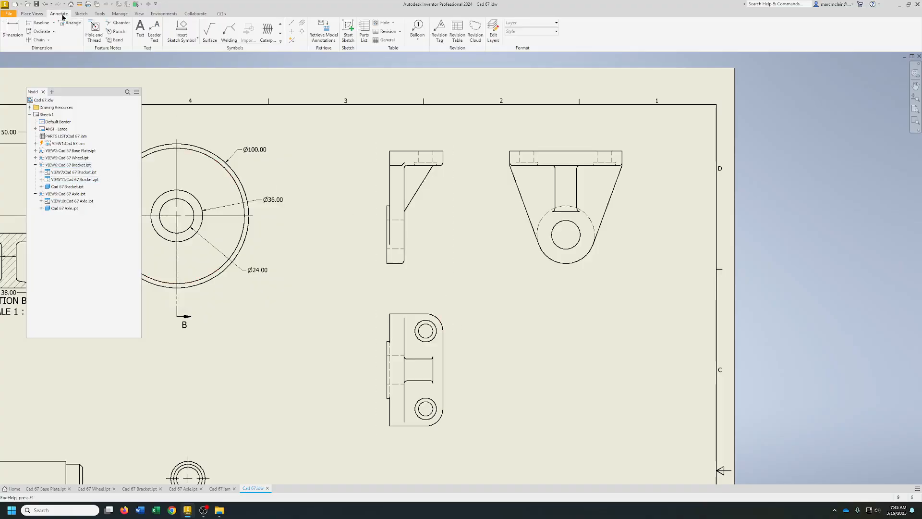
{"action": "left_click", "coordinate": [94, 30]}
{"action": "left_click", "coordinate": [435, 324]}
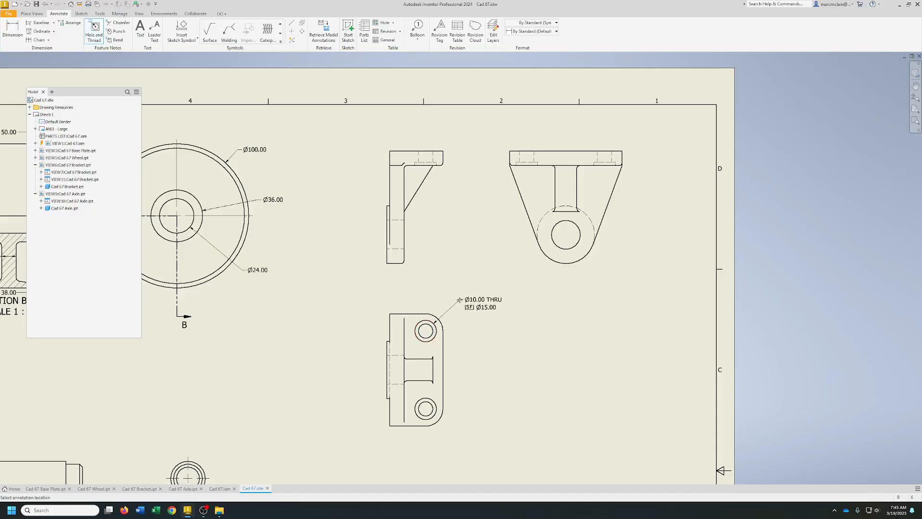
{"action": "left_click", "coordinate": [460, 300]}
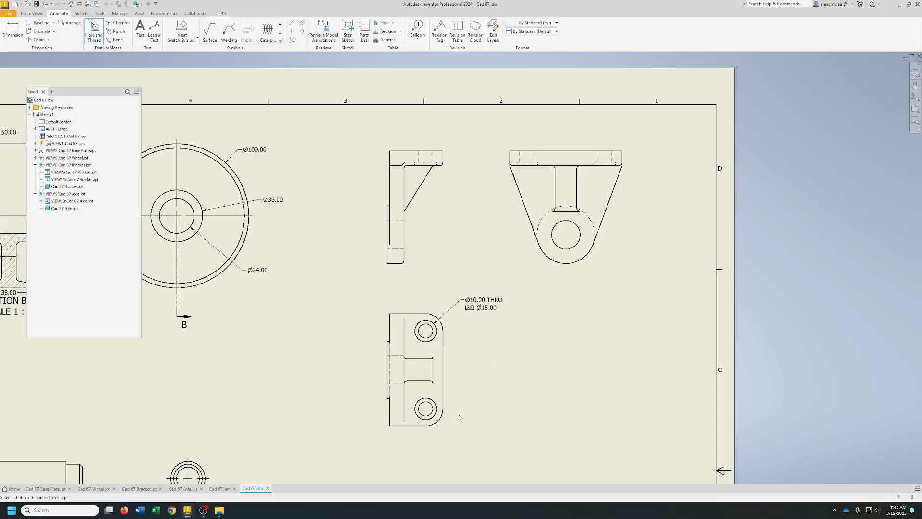
{"action": "left_click", "coordinate": [12, 34]}
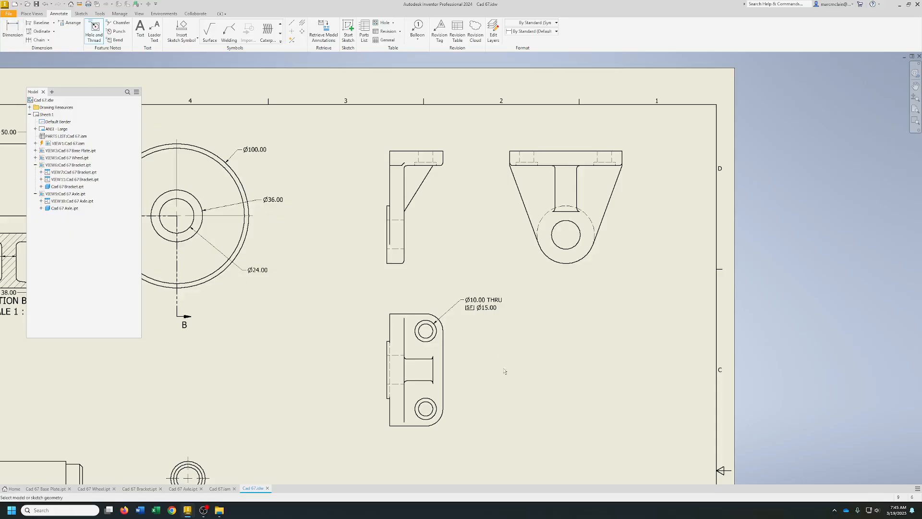
{"action": "left_click", "coordinate": [438, 421]}
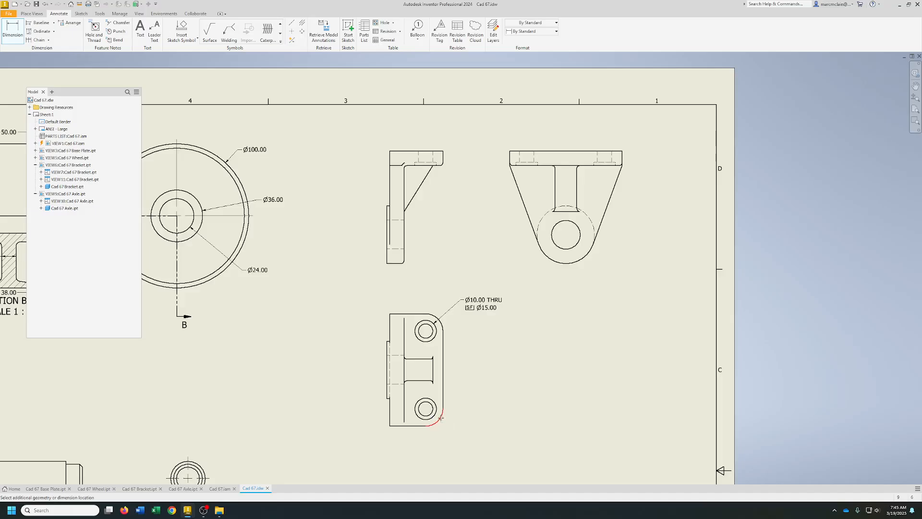
{"action": "left_click", "coordinate": [459, 432]}
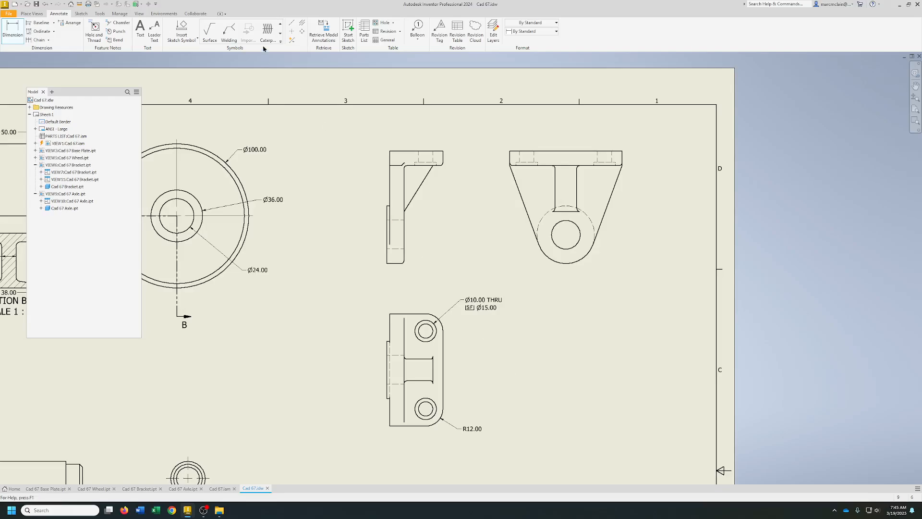
Add center marks to the two mounting holes in the bracket's projected view.
{"action": "left_click", "coordinate": [292, 32]}
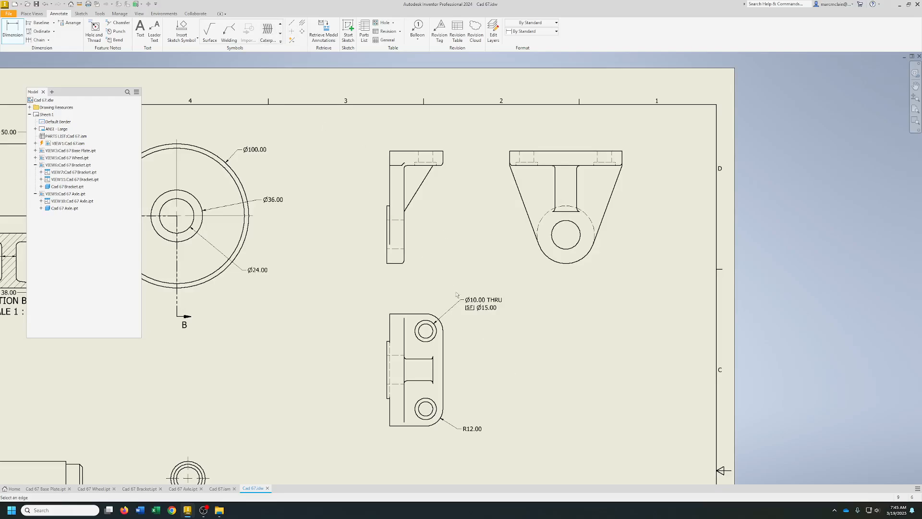
{"action": "left_click", "coordinate": [441, 332]}
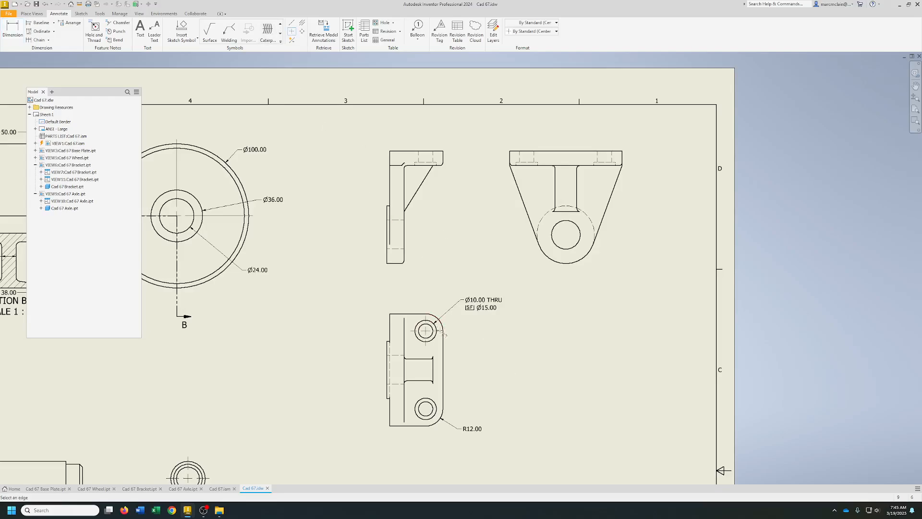
{"action": "left_click", "coordinate": [434, 402]}
Dimension the bracket's overall vertical length and the spacing between its two mounting holes in the lower projected view.
{"action": "key", "text": "d"}
{"action": "left_click", "coordinate": [390, 336]}
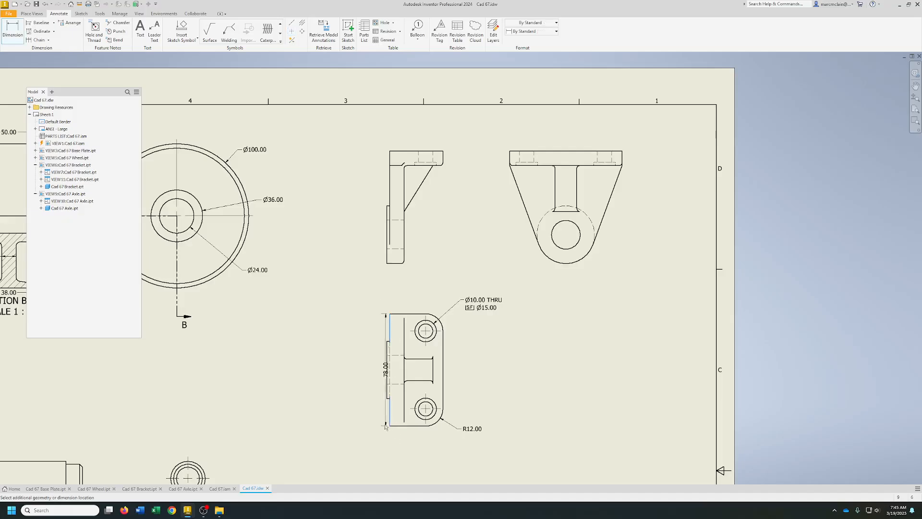
{"action": "left_click", "coordinate": [370, 410]}
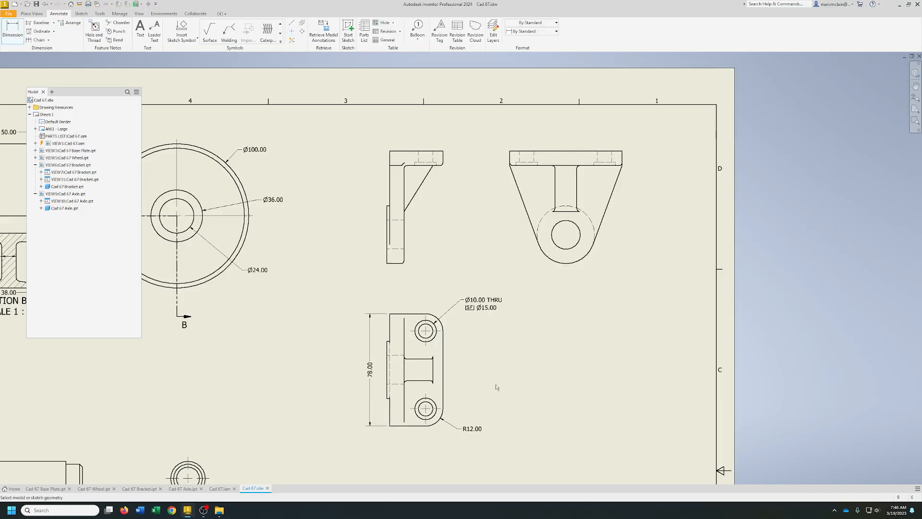
{"action": "left_click", "coordinate": [440, 333]}
{"action": "left_click", "coordinate": [440, 410]}
{"action": "left_click", "coordinate": [458, 382]}
Dimension the bracket's rounded lower end radius and its bore diameter in the tapered view.
{"action": "left_click", "coordinate": [550, 259]}
{"action": "left_click", "coordinate": [542, 273]}
{"action": "left_click", "coordinate": [579, 246]}
{"action": "left_click", "coordinate": [619, 270]}
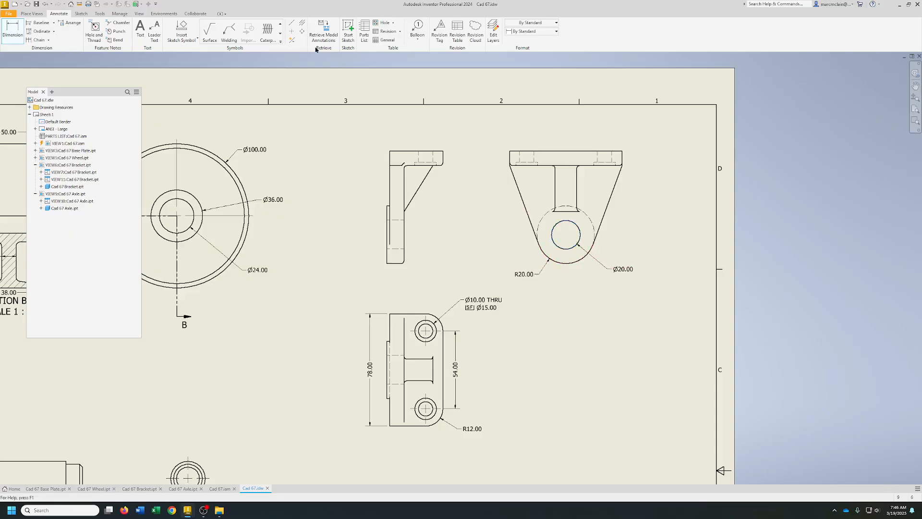
Add a center mark to the bore in the bracket's tapered view.
{"action": "left_click", "coordinate": [292, 31]}
{"action": "left_click", "coordinate": [573, 254]}
{"action": "left_click", "coordinate": [13, 30]}
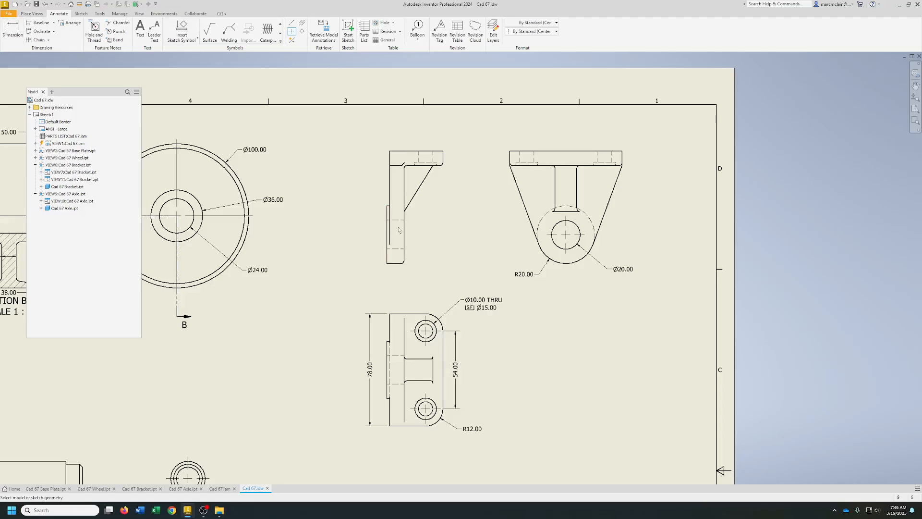
Dimension the vertical plate's thickness with and without the raised boss in the bracket's side view.
{"action": "left_click", "coordinate": [387, 249]}
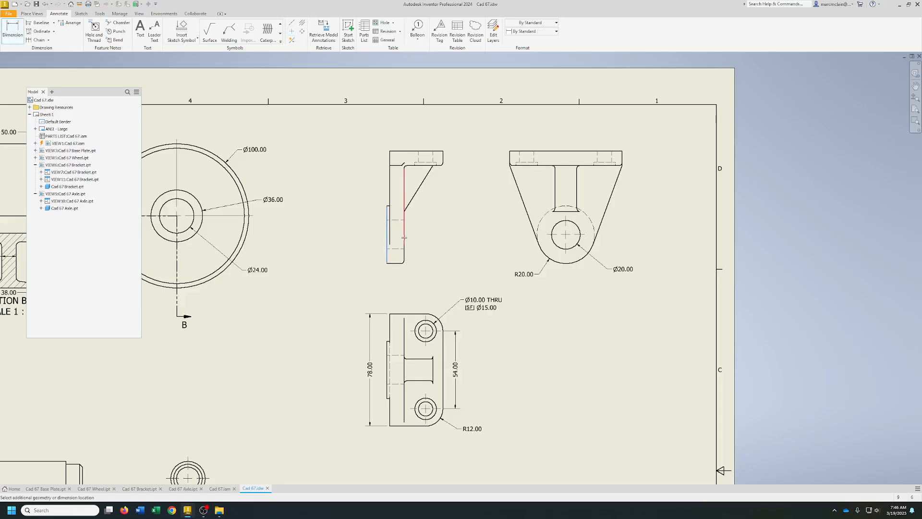
{"action": "left_click", "coordinate": [404, 240]}
{"action": "left_click", "coordinate": [400, 278]}
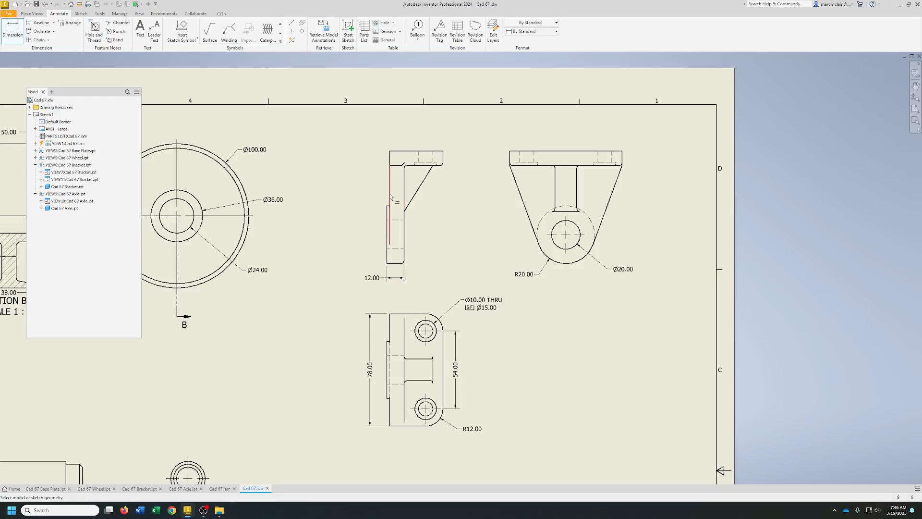
{"action": "left_click", "coordinate": [390, 212]}
{"action": "left_click", "coordinate": [405, 192]}
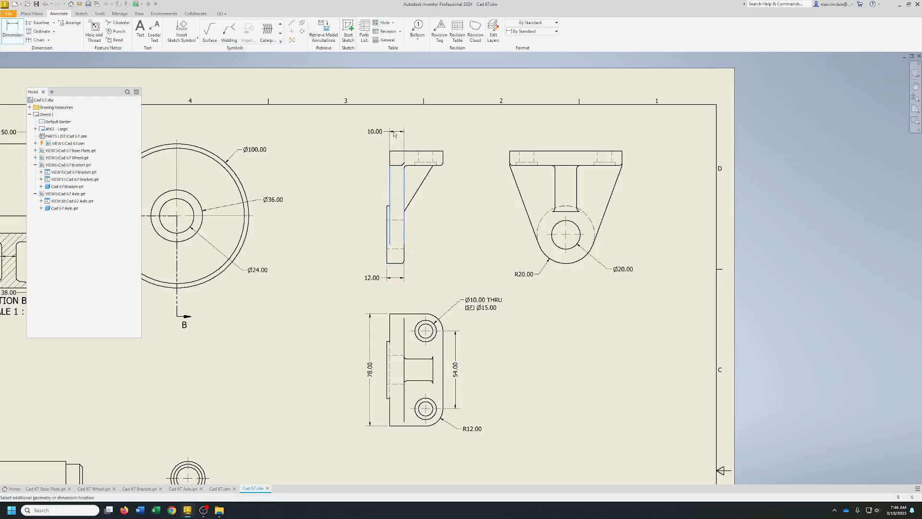
{"action": "left_click", "coordinate": [394, 133]}
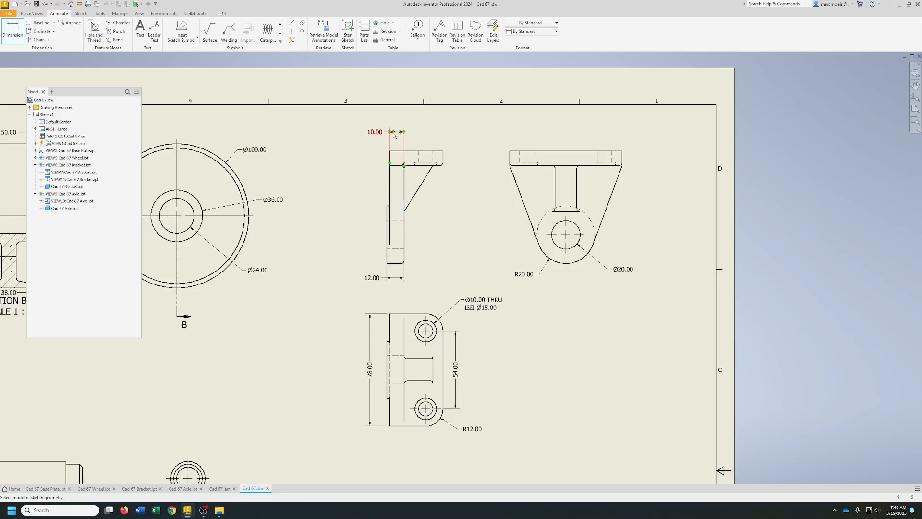
Dimension the mounting flange's thickness in the bracket's side view.
{"action": "left_click", "coordinate": [440, 153]}
{"action": "left_click", "coordinate": [431, 165]}
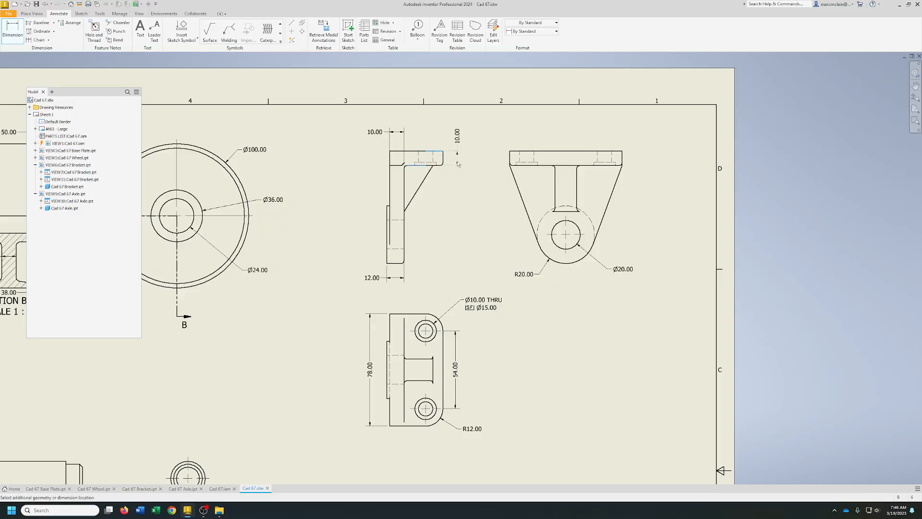
{"action": "left_click", "coordinate": [458, 164]}
Dimension the triangular rib's horizontal and vertical extents in the bracket's side view.
{"action": "left_click", "coordinate": [404, 197]}
{"action": "left_click", "coordinate": [432, 167]}
{"action": "left_click", "coordinate": [411, 136]}
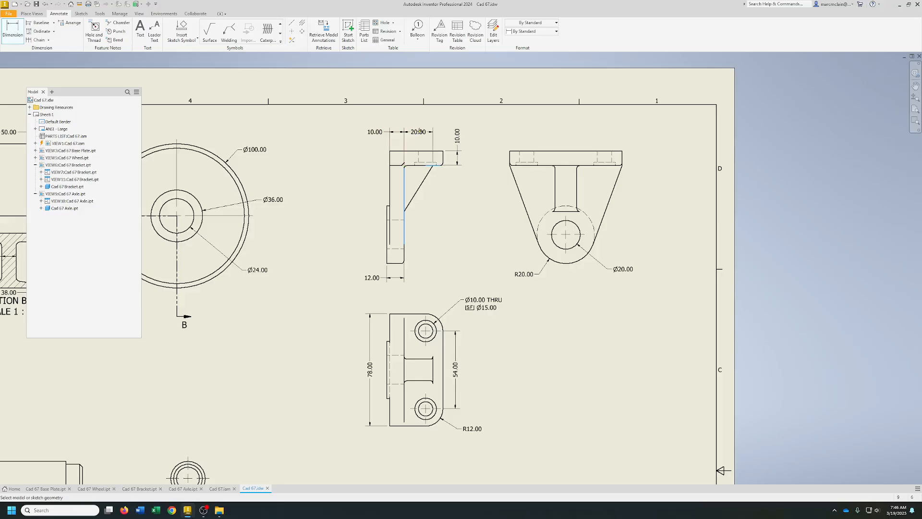
{"action": "left_click", "coordinate": [406, 212]}
{"action": "left_click", "coordinate": [425, 166]}
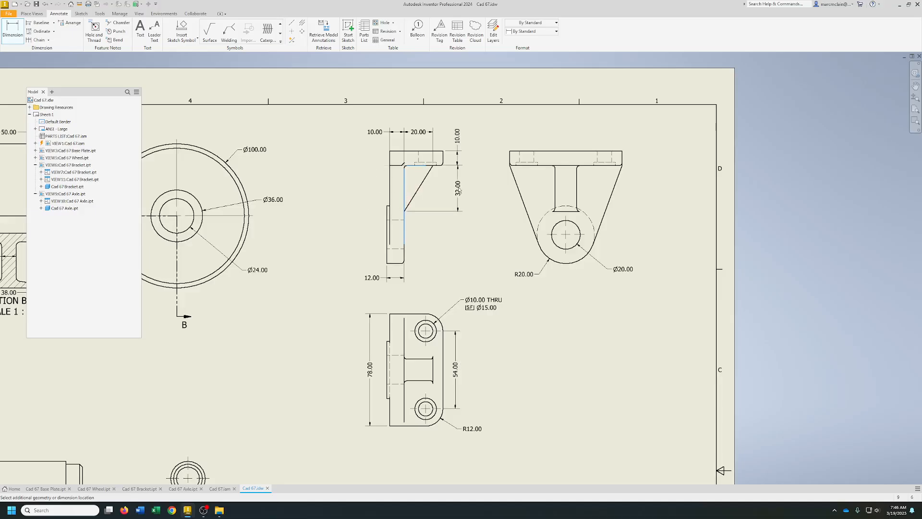
{"action": "left_click", "coordinate": [458, 177]}
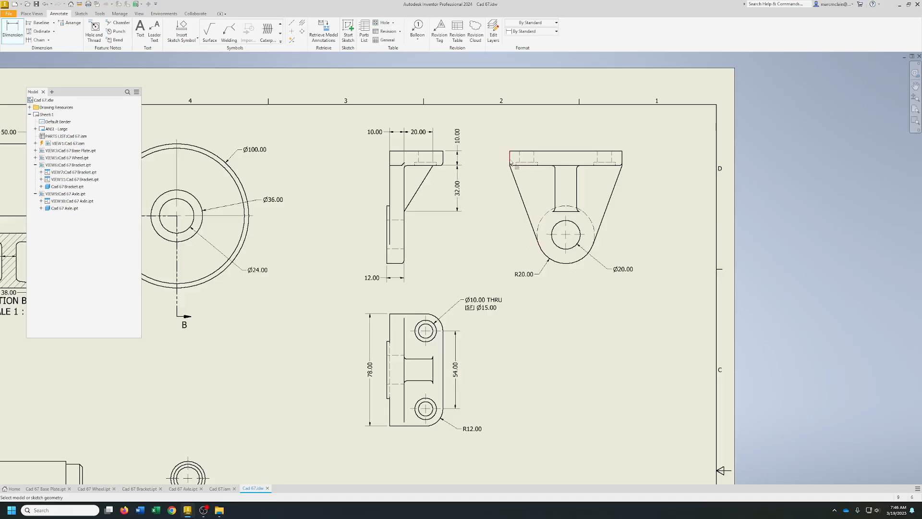
Dimension the bracket's overall flange width and the central rib's width above the tapered view.
{"action": "left_click", "coordinate": [550, 151]}
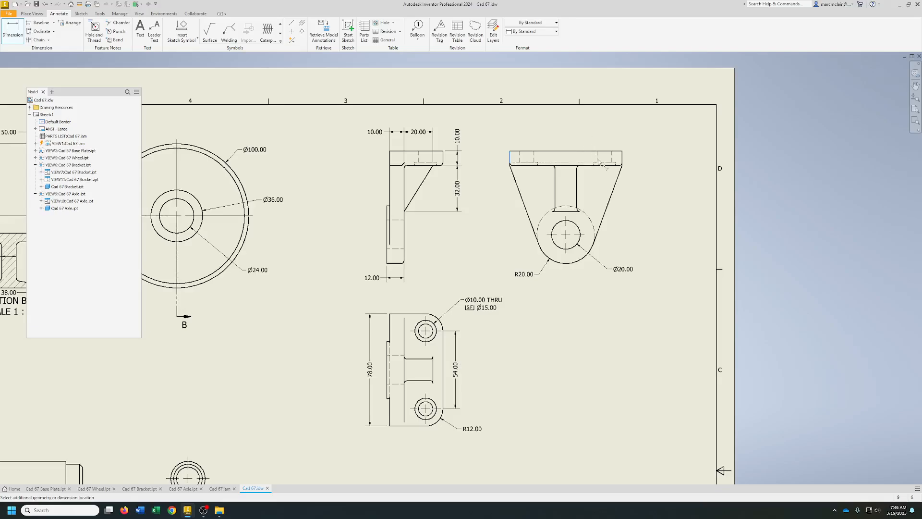
{"action": "left_click", "coordinate": [599, 126]}
{"action": "left_click", "coordinate": [555, 187]}
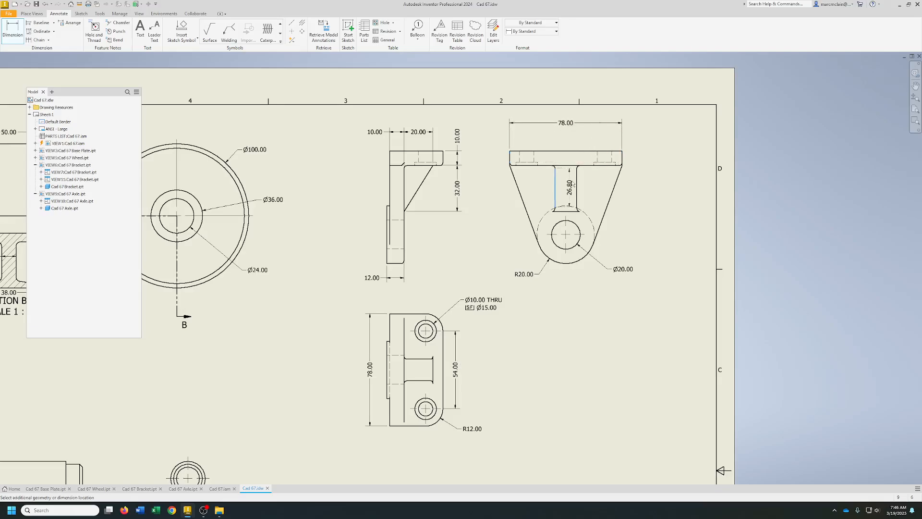
{"action": "left_click", "coordinate": [575, 182]}
{"action": "left_click", "coordinate": [567, 137]}
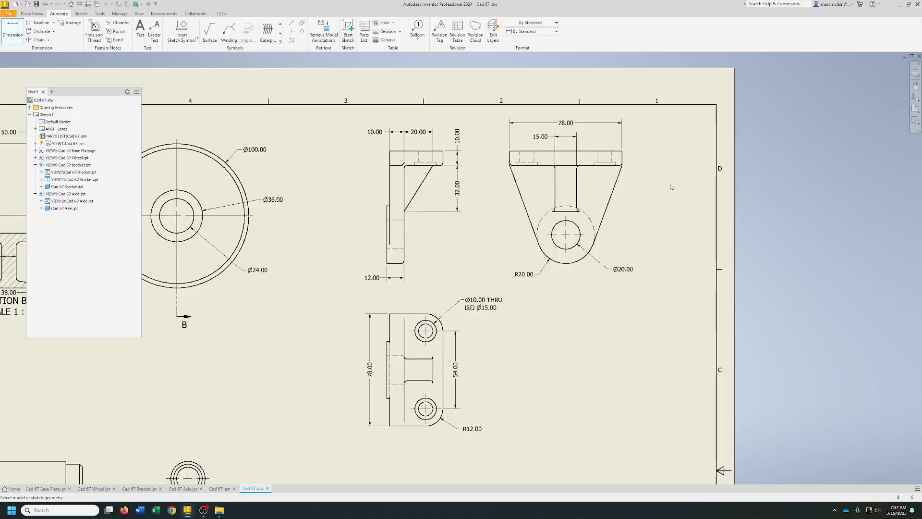
Dimension the axle's overall length and the length of its thicker middle section above the side view.
{"action": "scroll", "coordinate": [540, 365], "scroll_direction": "down", "scroll_amount": 3}
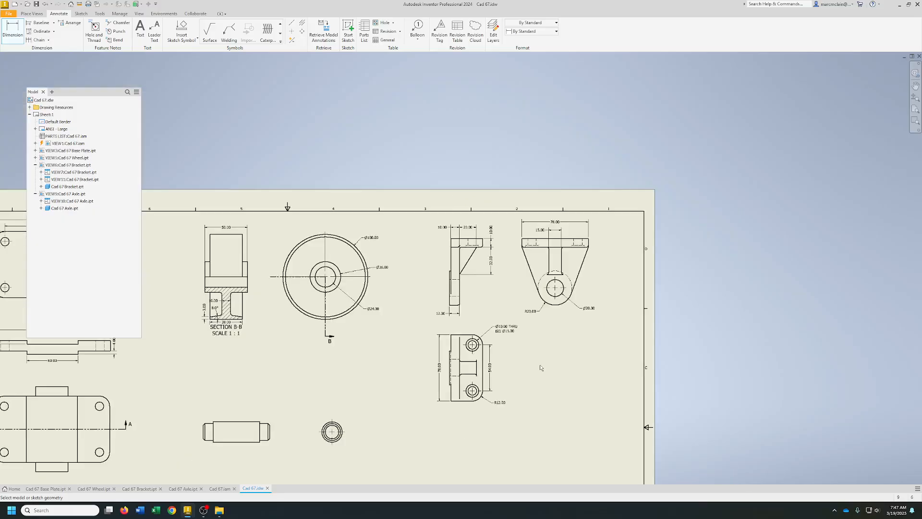
{"action": "middle_click_drag", "start_coordinate": [544, 381], "coordinate": [743, 246]}
{"action": "scroll", "coordinate": [444, 322], "scroll_direction": "up", "scroll_amount": 5}
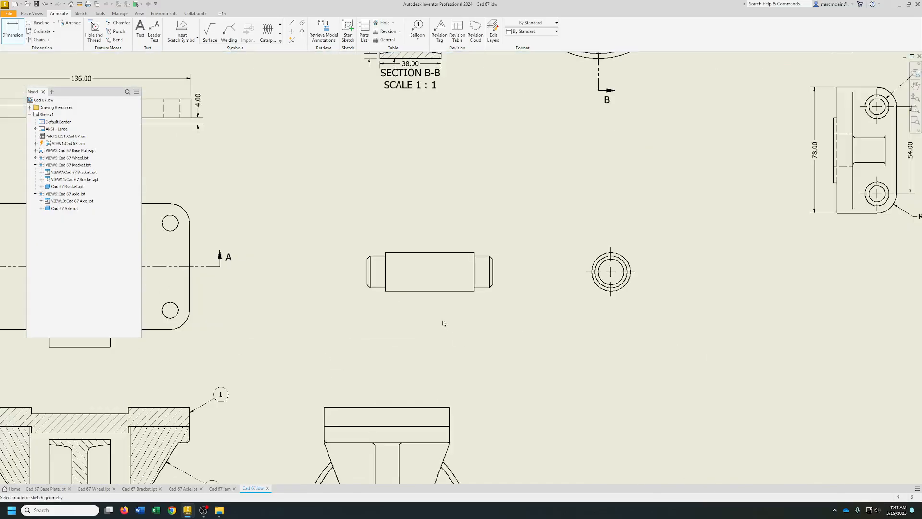
{"action": "left_click", "coordinate": [299, 235]}
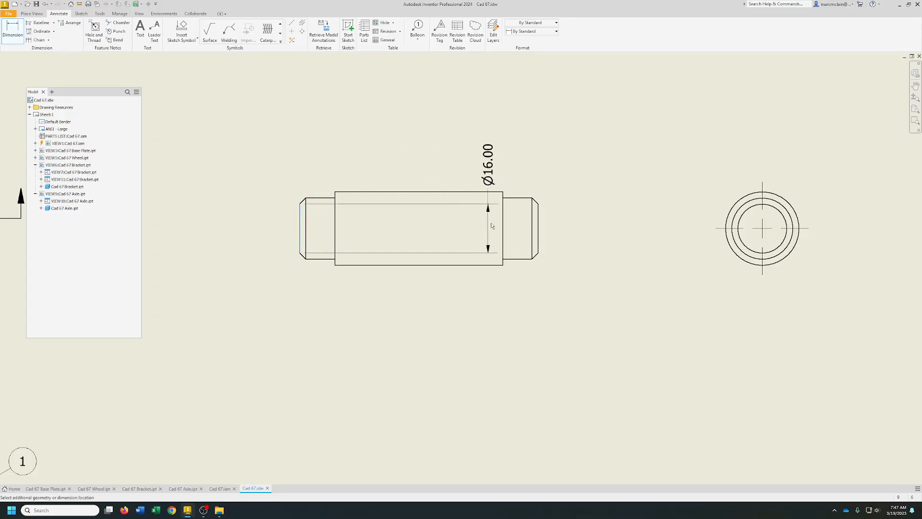
{"action": "left_click", "coordinate": [538, 224]}
{"action": "left_click", "coordinate": [526, 138]}
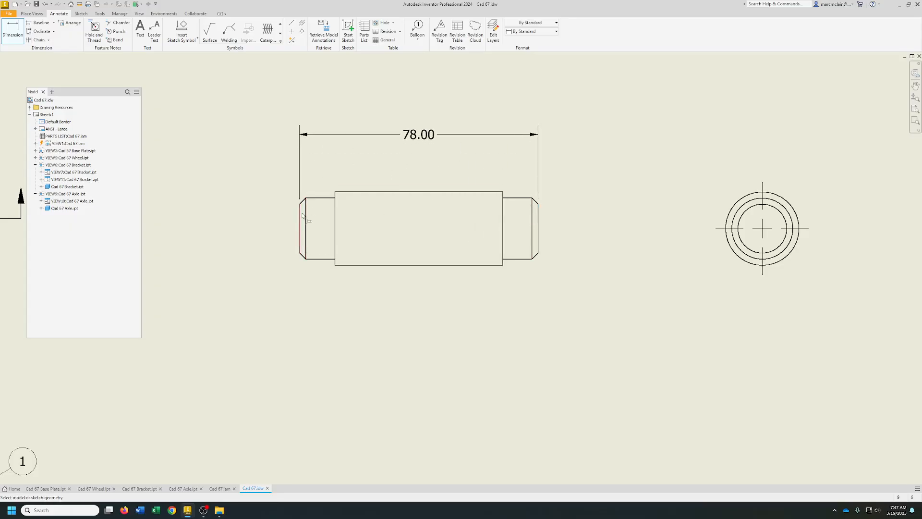
{"action": "left_click", "coordinate": [335, 229]}
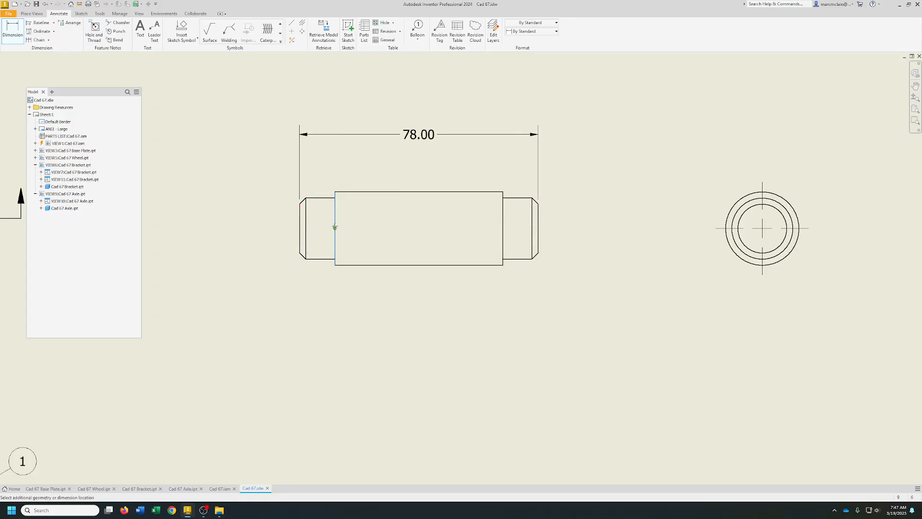
{"action": "left_click", "coordinate": [502, 230]}
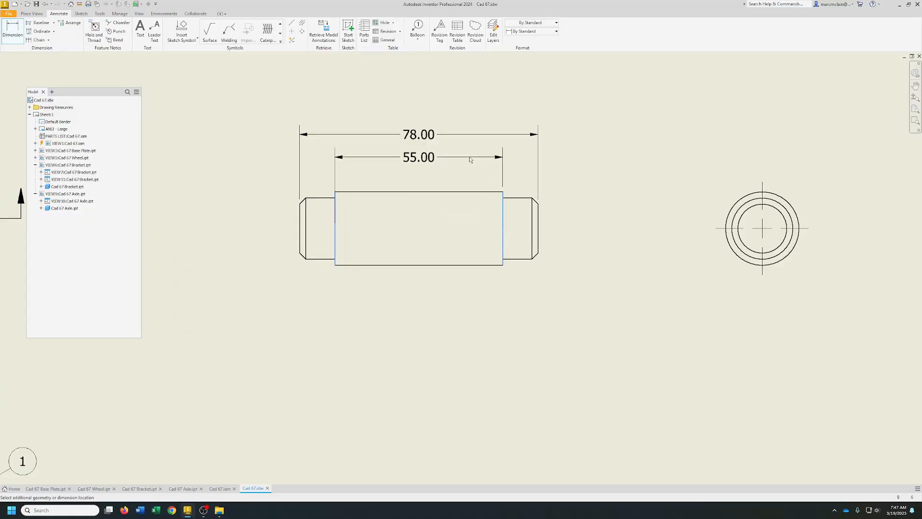
{"action": "left_click", "coordinate": [470, 157]}
Dimension the diameters of the axle's middle section and its stepped ends in the circular end view.
{"action": "left_click", "coordinate": [787, 202]}
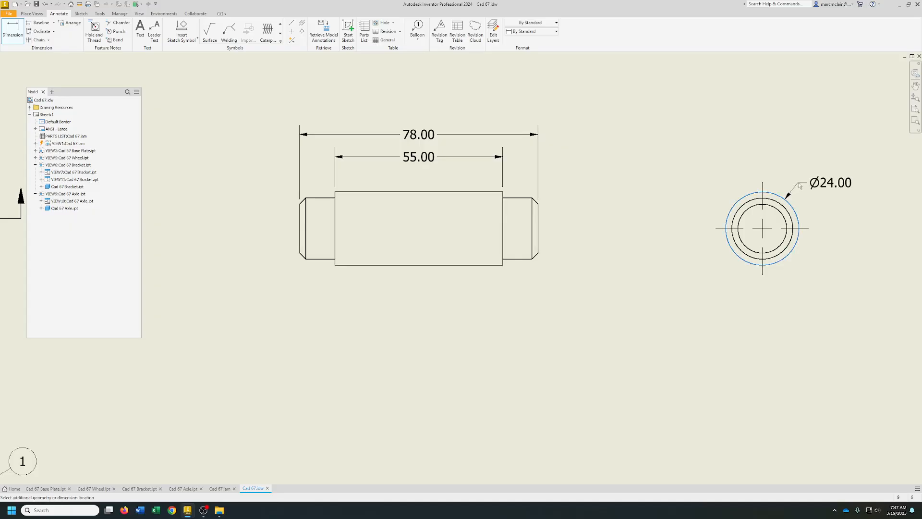
{"action": "left_click", "coordinate": [809, 184]}
{"action": "left_click", "coordinate": [740, 209]}
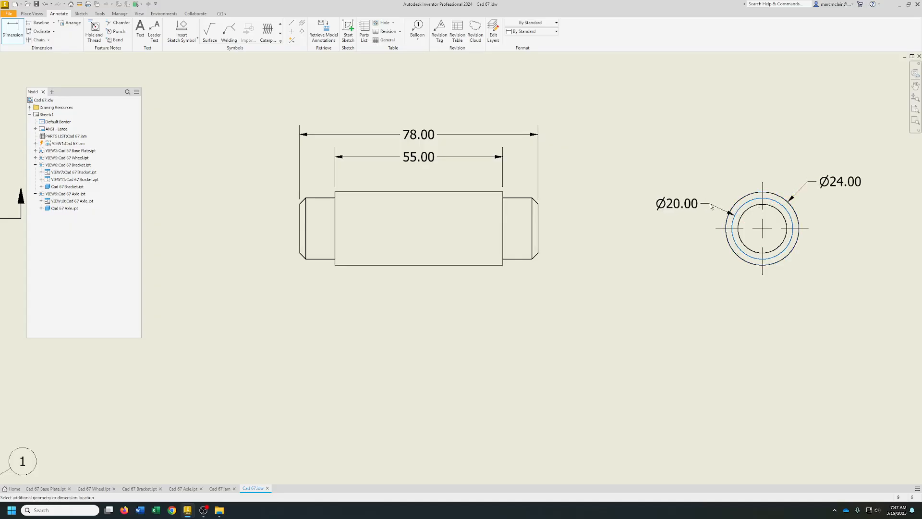
{"action": "left_click", "coordinate": [708, 205]}
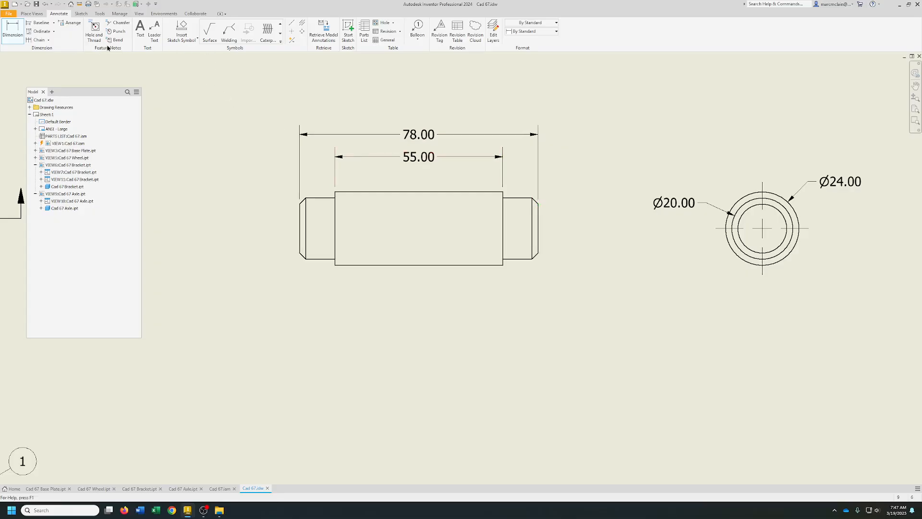
Add a chamfer note to the lower chamfered edge at the right end of the axle's side view.
{"action": "left_click", "coordinate": [117, 24]}
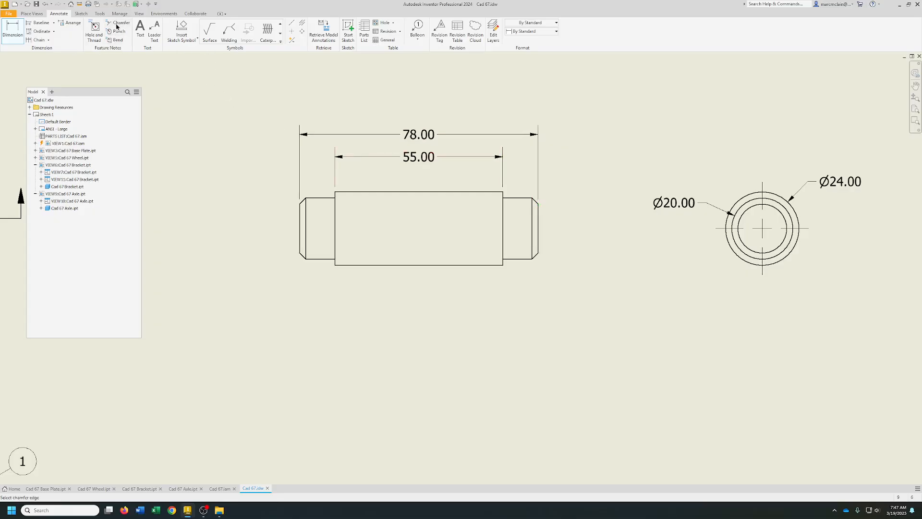
{"action": "left_click", "coordinate": [537, 258]}
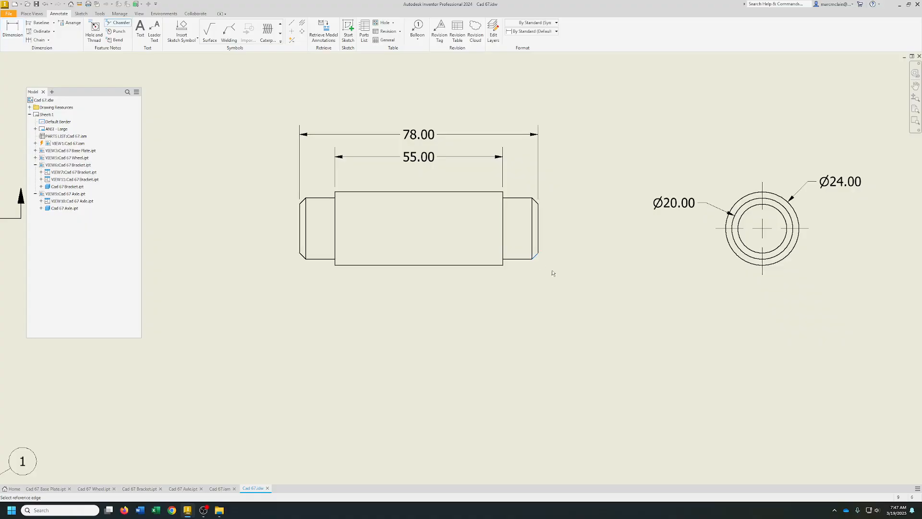
{"action": "left_click", "coordinate": [527, 262]}
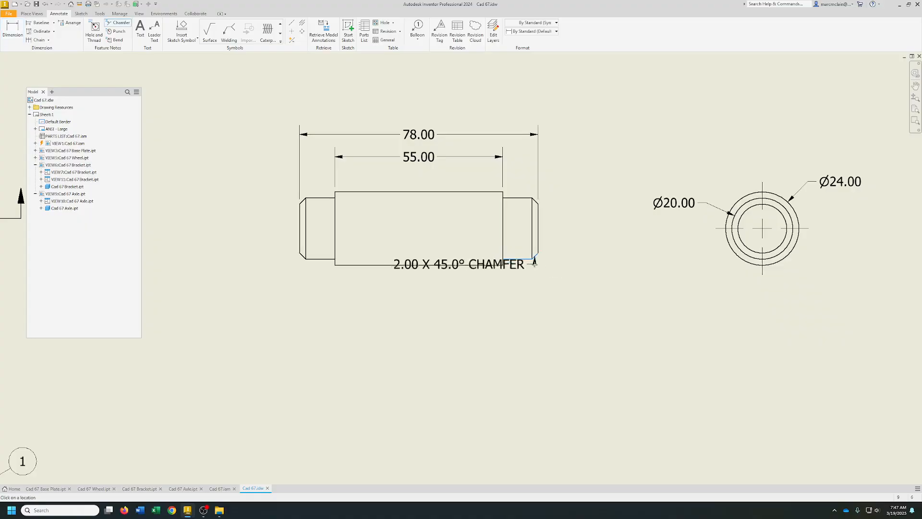
{"action": "left_click", "coordinate": [557, 287]}
Save the Cad 67.idw drawing together with its modified assembly Cad 67.iam.
{"action": "scroll", "coordinate": [572, 355], "scroll_direction": "down", "scroll_amount": 5}
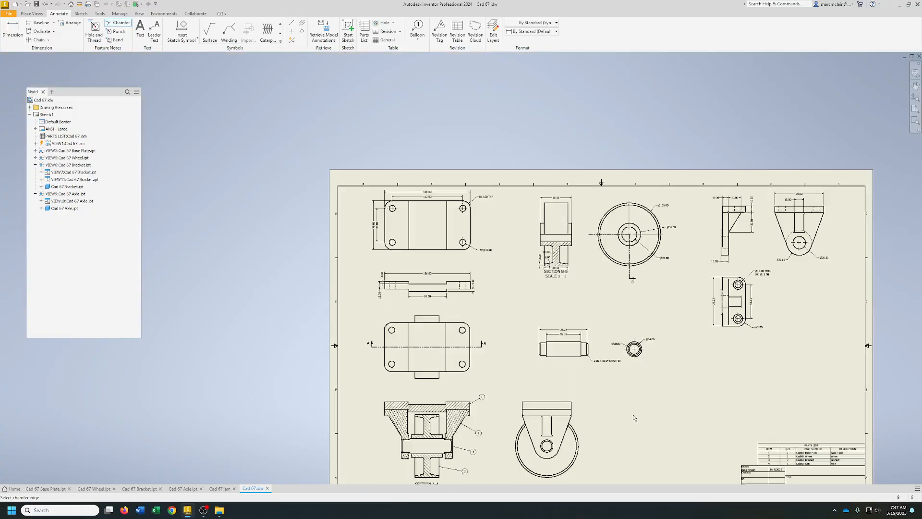
{"action": "middle_click_drag", "start_coordinate": [634, 417], "coordinate": [576, 311]}
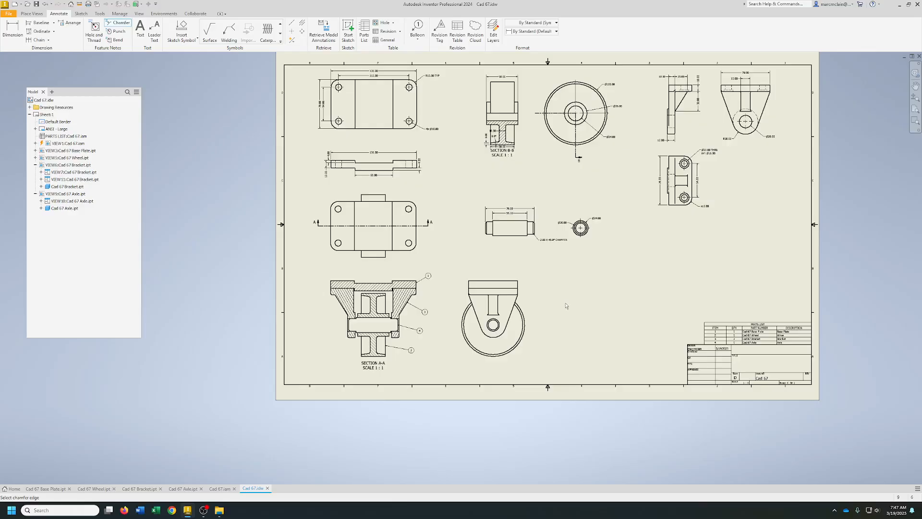
{"action": "middle_click_drag", "start_coordinate": [585, 287], "coordinate": [513, 331]}
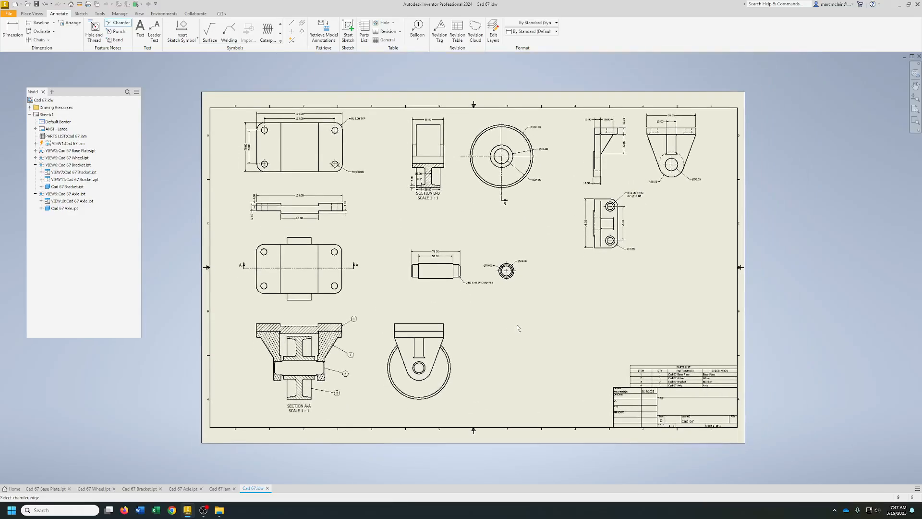
{"action": "left_click", "coordinate": [36, 4]}
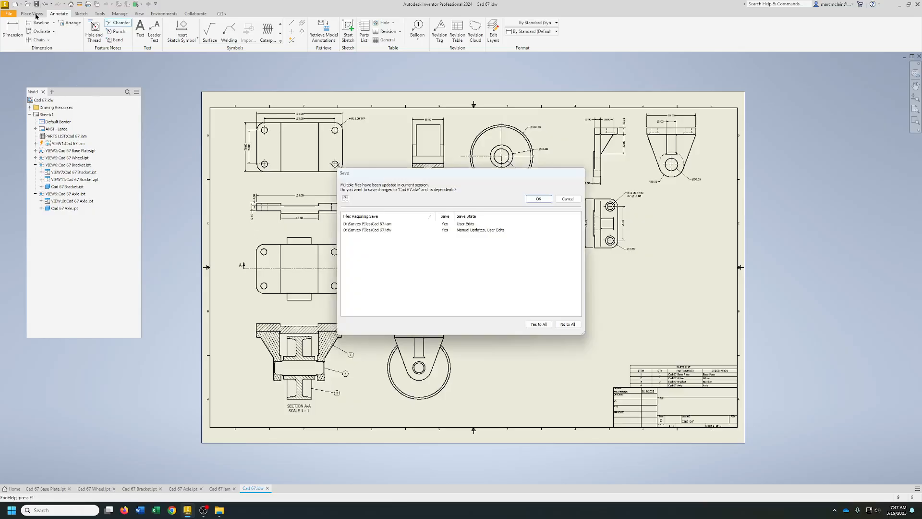
{"action": "left_click", "coordinate": [539, 199]}
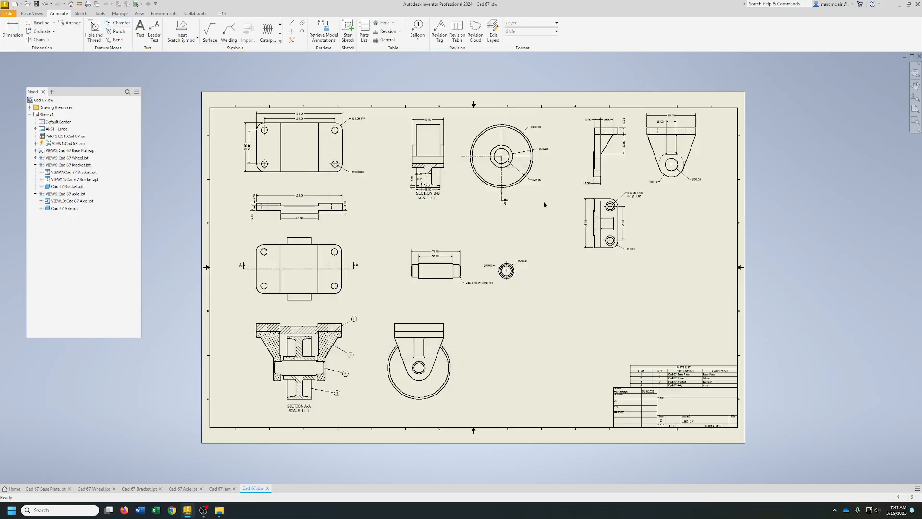
Export the drawing in PDF format as Cad 67.pdf to the Survey Files folder.
{"action": "left_click", "coordinate": [8, 13]}
{"action": "mouse_move", "coordinate": [19, 111]}
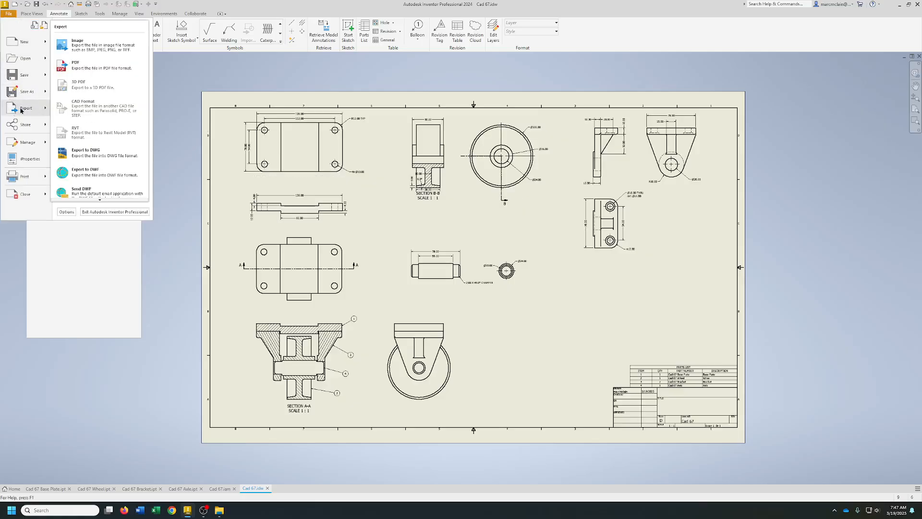
{"action": "left_click", "coordinate": [91, 68]}
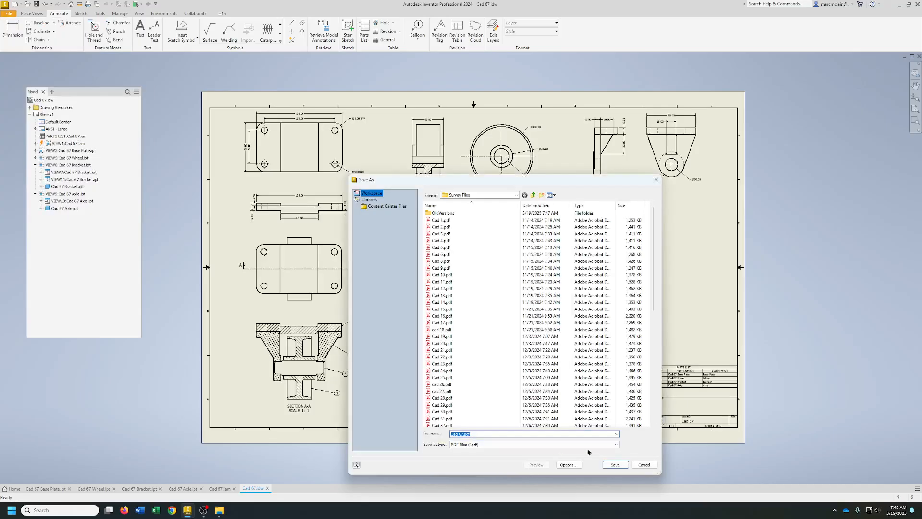
{"action": "left_click", "coordinate": [614, 464]}
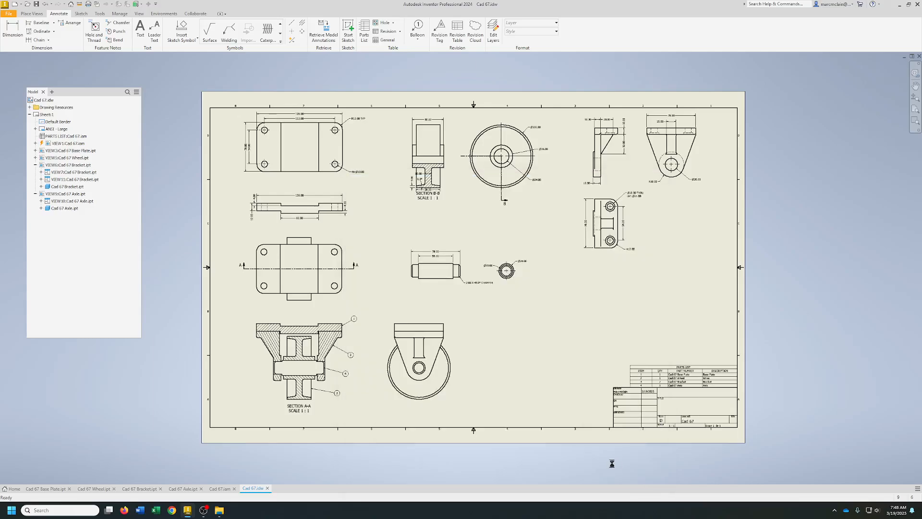